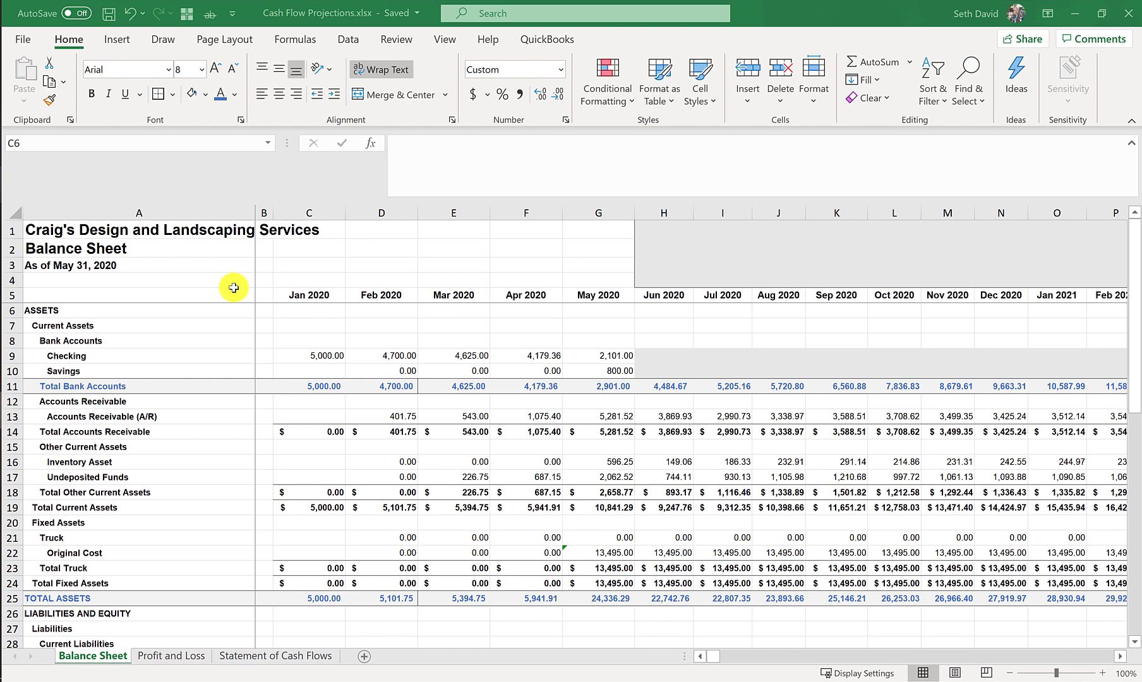
# - Check the monthly date headers on the Balance Sheet, Profit and Loss and Statement of Cash Flows sheets
pyautogui.click(306, 294)
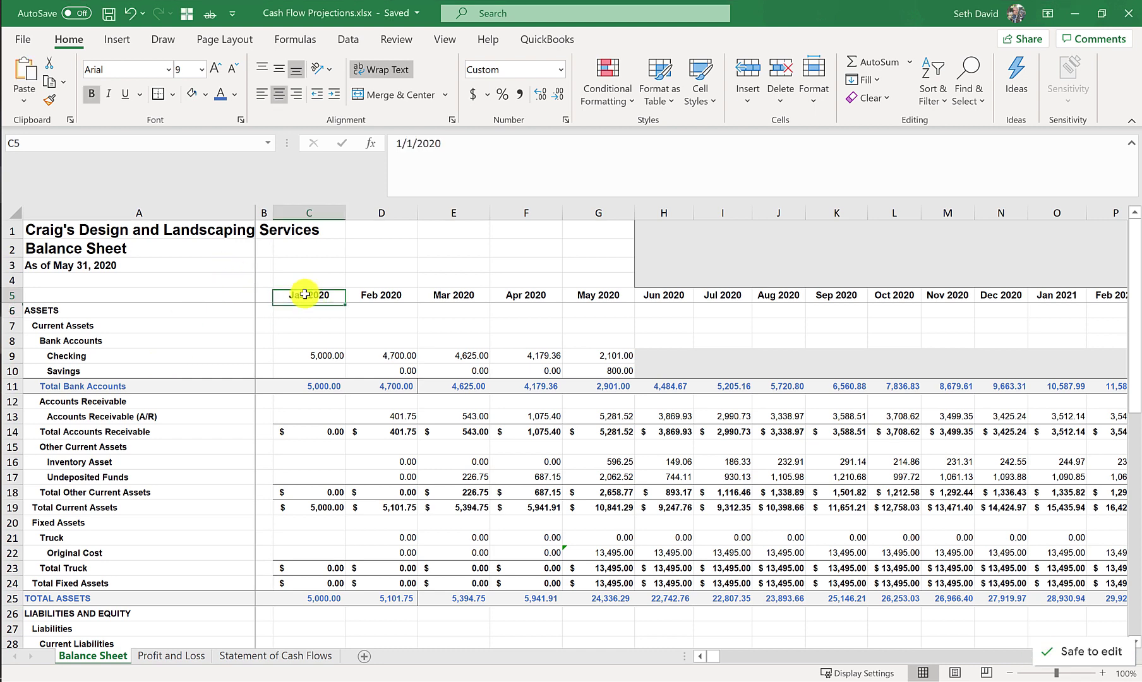
pyautogui.click(156, 658)
pyautogui.moveTo(297, 283); pyautogui.dragTo(382, 302)
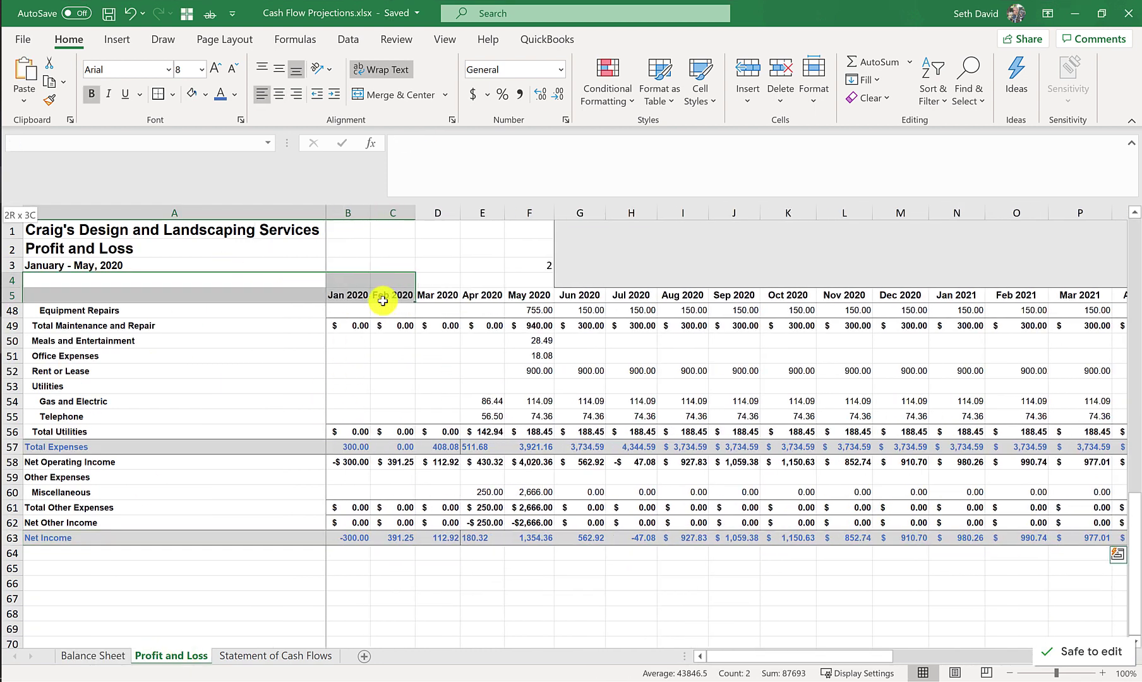
pyautogui.click(332, 295)
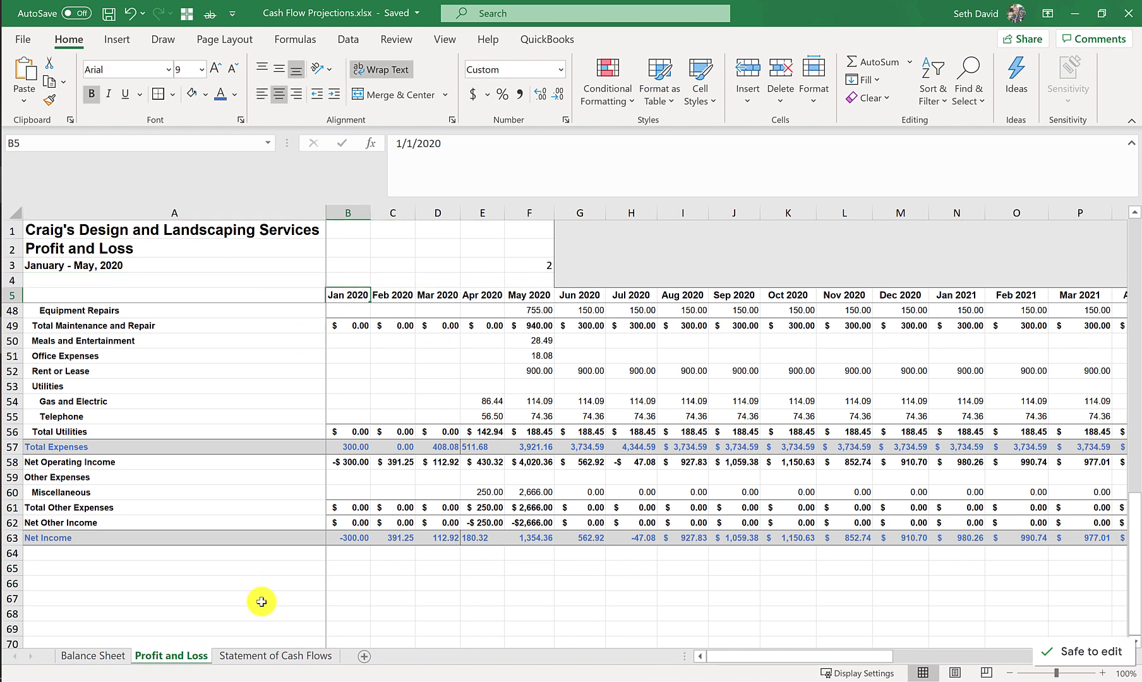
pyautogui.click(249, 657)
pyautogui.moveTo(404, 283); pyautogui.dragTo(403, 331)
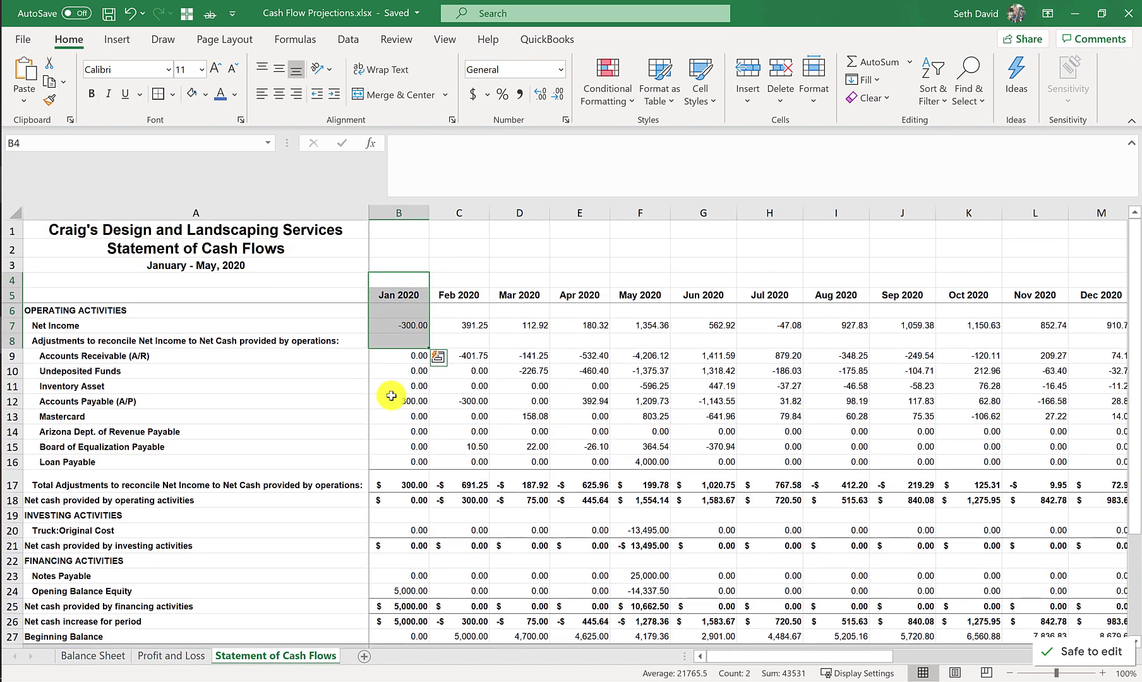
# - Examine the Ending Balance row of the Statement of Cash Flows through Dec 2021
pyautogui.scroll(-3, 391, 396)
pyautogui.click(12, 516)
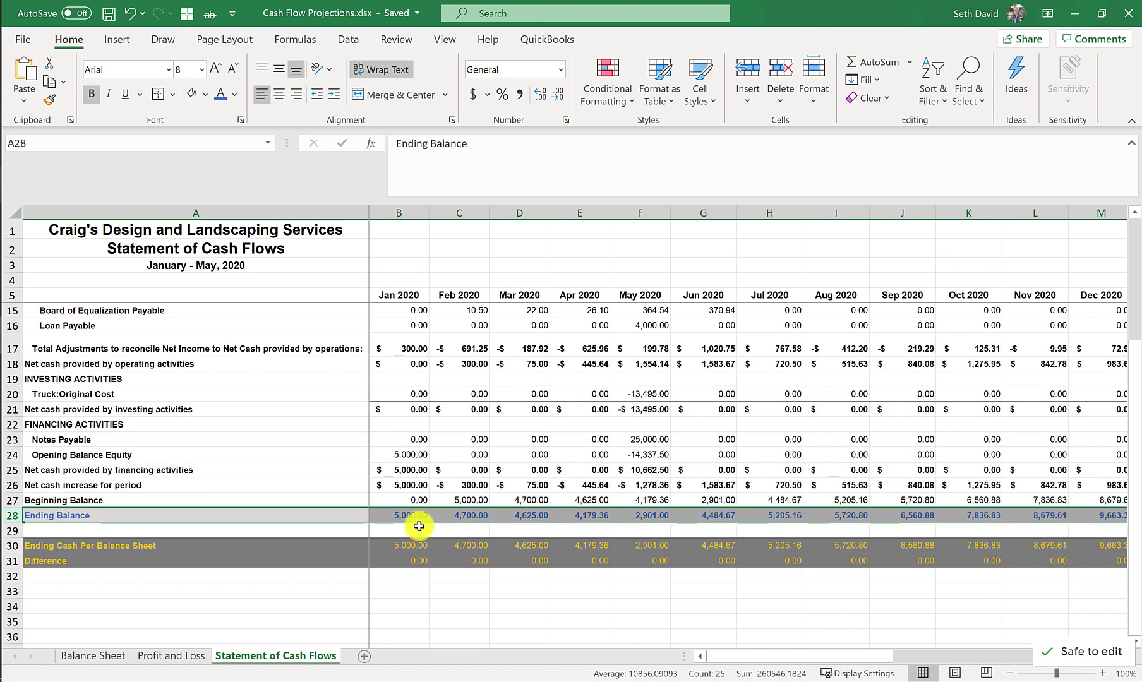
pyautogui.click(412, 513)
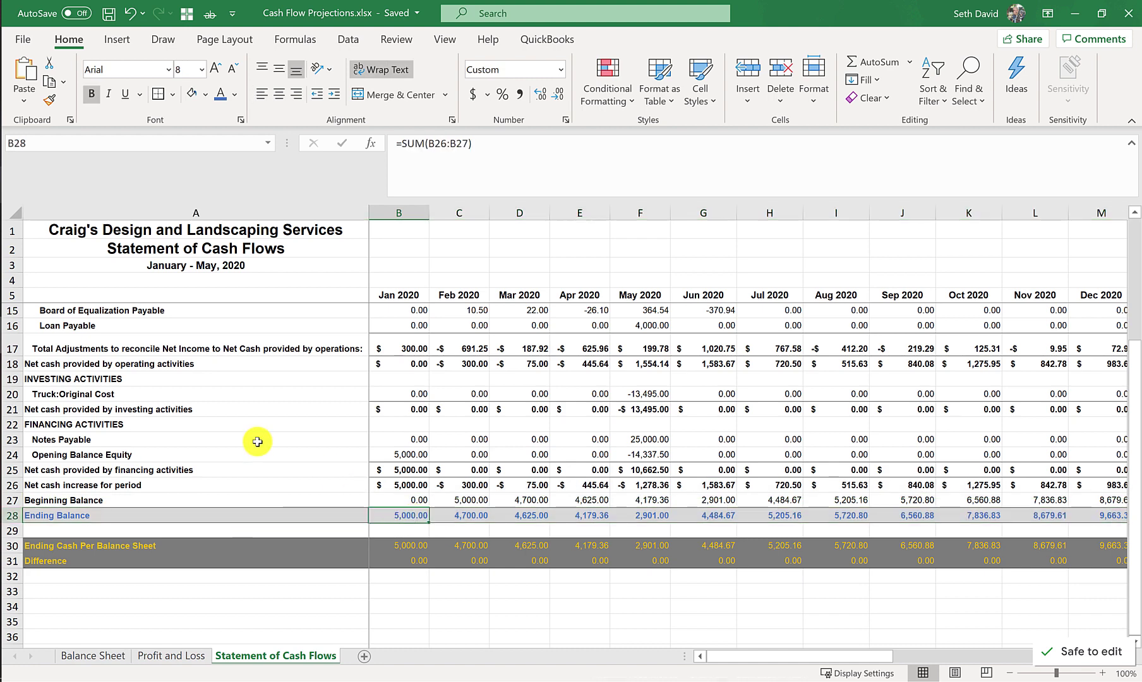
pyautogui.hotkey('ctrl', 'Right')
pyautogui.press('Left')
pyautogui.press('Left')
pyautogui.press('Left')
pyautogui.press('Left')
pyautogui.press('Left')
pyautogui.press('Left')
pyautogui.press('Left')
pyautogui.press('Left')
pyautogui.press('Left')
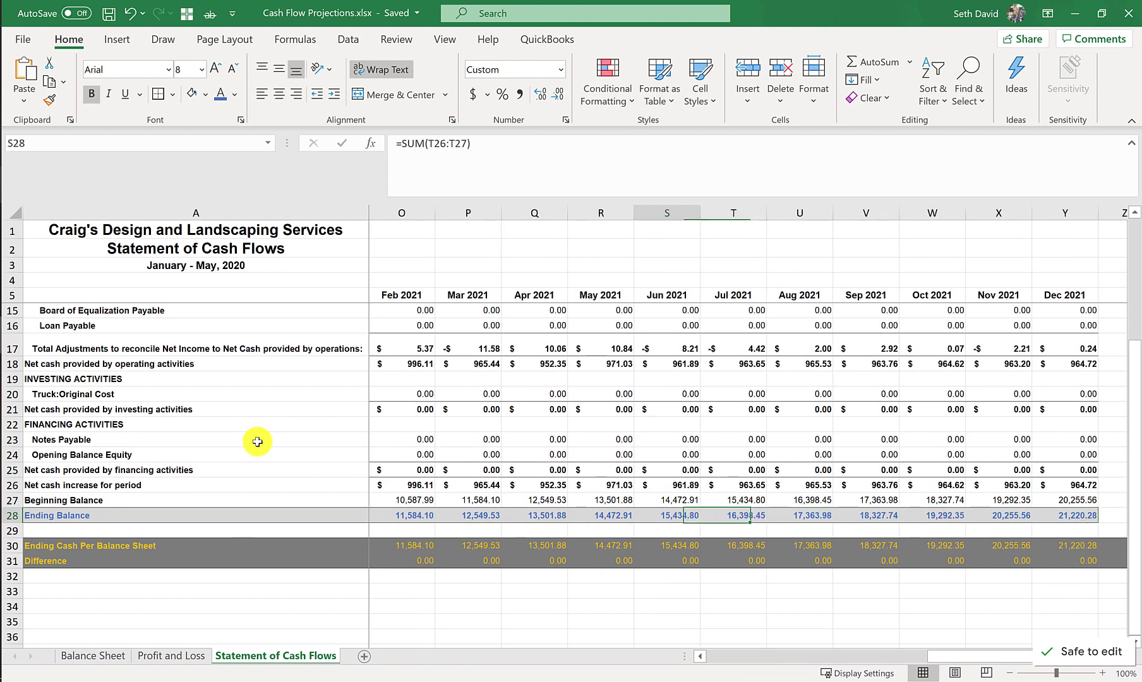
pyautogui.press('Left')
pyautogui.press('Left')
# - Select cell G1 above the Jun 2020 column on the Statement of Cash Flows sheet
pyautogui.hotkey('ctrl', 'Left')
pyautogui.press('Right')
pyautogui.press('Right')
pyautogui.press('Right')
pyautogui.press('Up')
pyautogui.press('Up')
pyautogui.press('Up')
pyautogui.press('Up')
pyautogui.press('Up')
pyautogui.press('Up')
pyautogui.press('Up')
pyautogui.press('Up')
pyautogui.press('Up')
pyautogui.press('Up')
pyautogui.press('Up')
pyautogui.press('Up')
pyautogui.press('Up')
pyautogui.press('Up')
pyautogui.press('Up')
pyautogui.press('Up')
pyautogui.press('Up')
pyautogui.press('Up')
pyautogui.press('Up')
pyautogui.press('Up')
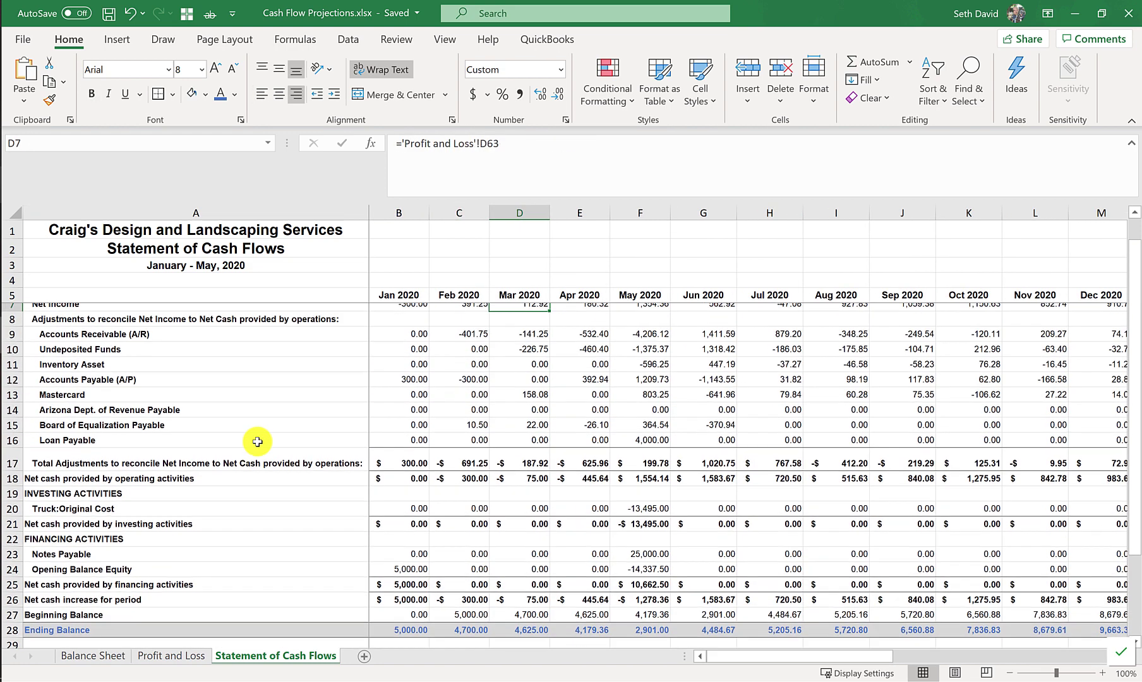
pyautogui.press('Right')
pyautogui.press('Right')
pyautogui.press('Right')
pyautogui.press('Up')
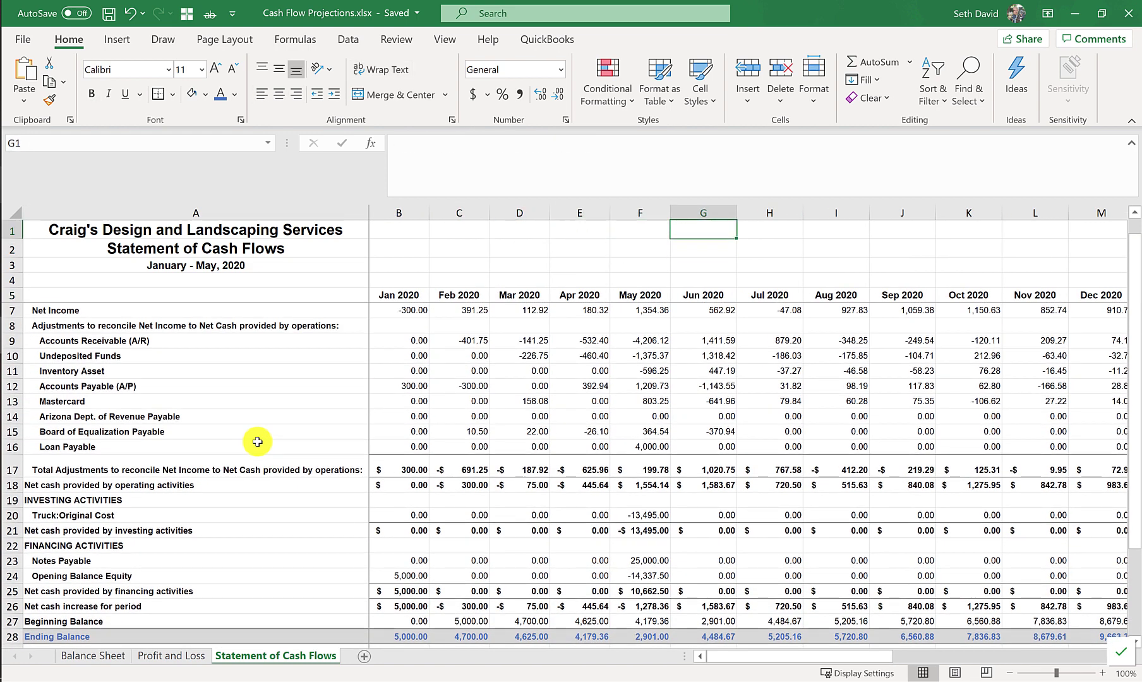
# - Copy the shaded header block H1:Z4 from the Balance Sheet to G1 on the Statement of Cash Flows sheet
pyautogui.click(73, 656)
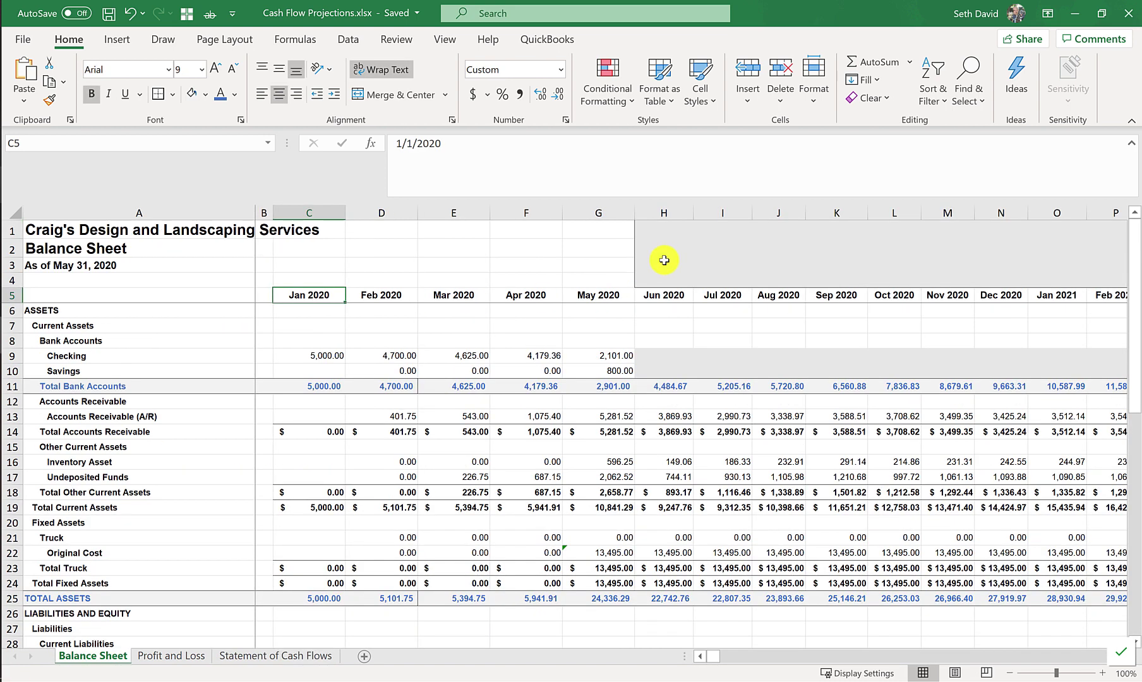
pyautogui.click(643, 234)
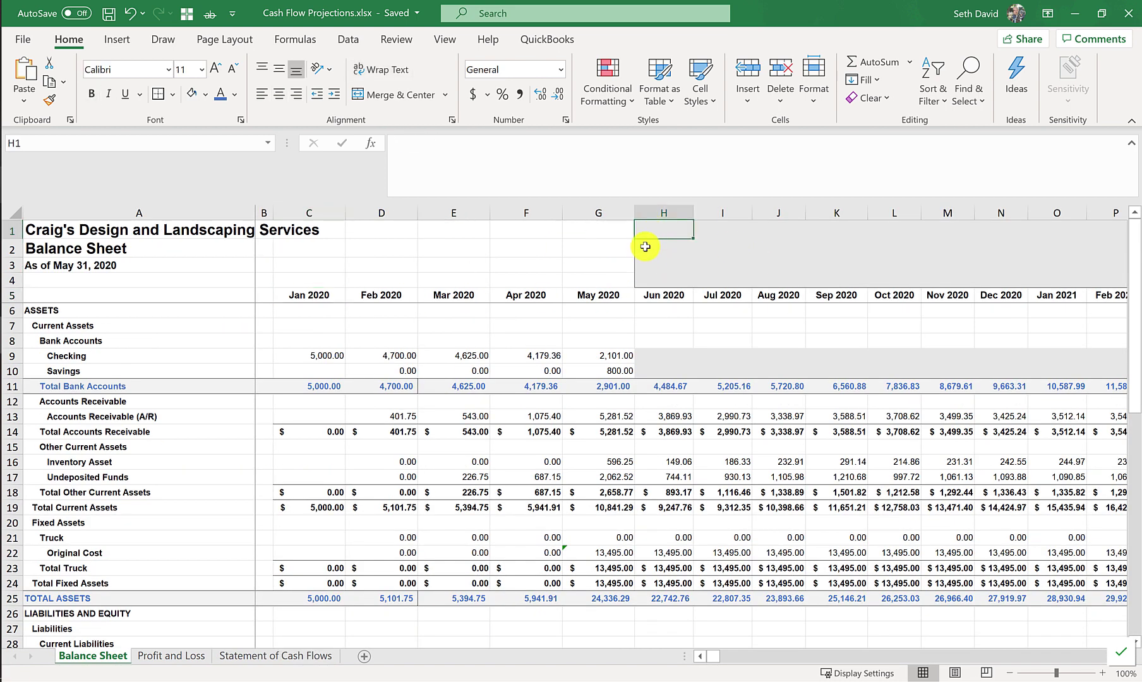
pyautogui.moveTo(645, 234); pyautogui.dragTo(998, 277)
pyautogui.hotkey('shift', 'Right')
pyautogui.hotkey('shift', 'Right')
pyautogui.hotkey('shift', 'Right')
pyautogui.hotkey('shift', 'Right')
pyautogui.hotkey('shift', 'Right')
pyautogui.hotkey('shift', 'Right')
pyautogui.hotkey('shift', 'Right')
pyautogui.hotkey('shift', 'Right')
pyautogui.hotkey('shift', 'Right')
pyautogui.hotkey('shift', 'Right')
pyautogui.hotkey('shift', 'Right')
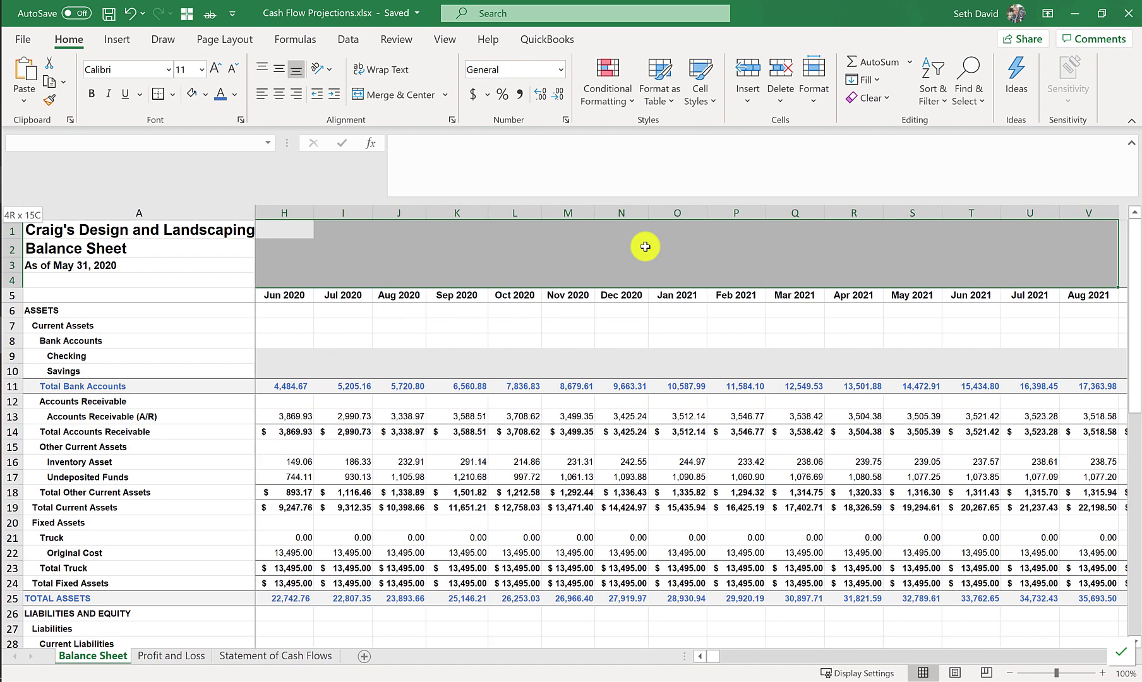
pyautogui.hotkey('shift', 'Right')
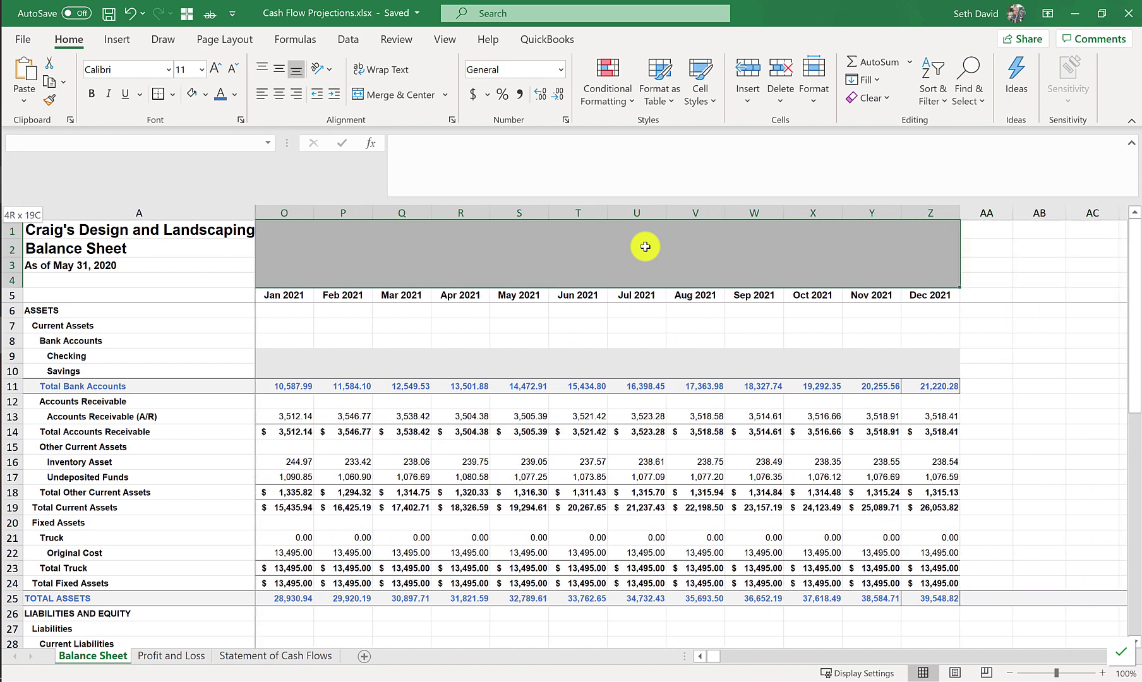
pyautogui.hotkey('ctrl', 'c')
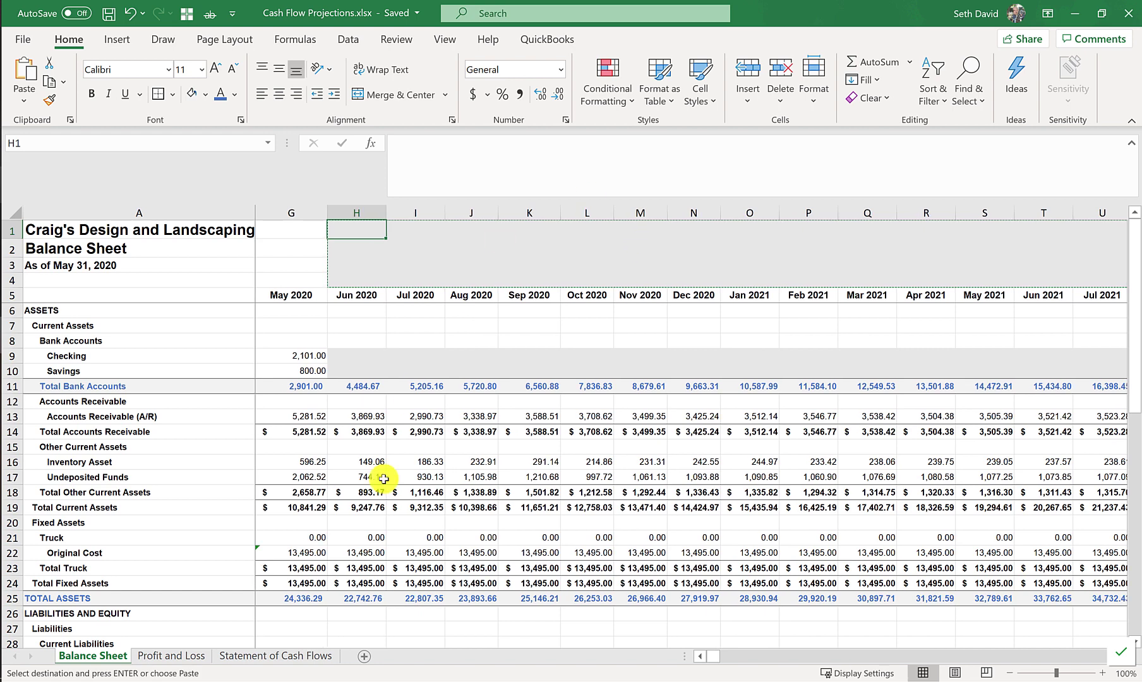
pyautogui.click(231, 656)
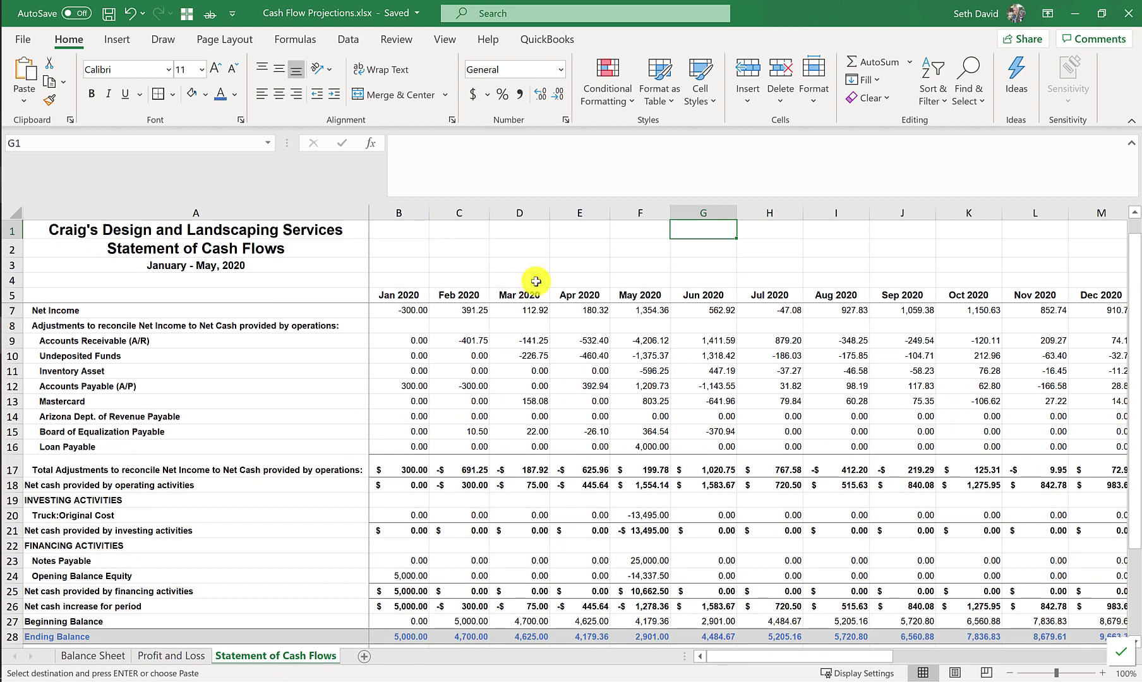
pyautogui.hotkey('ctrl', 'v')
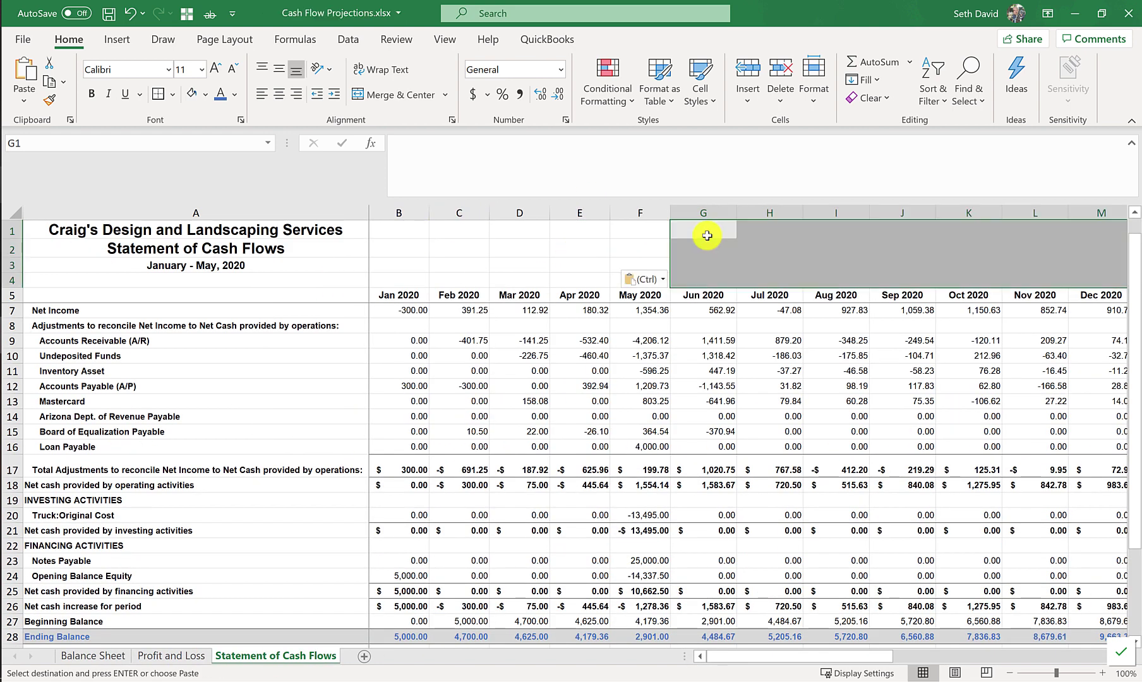
# - Delete the stray value in cell F3 of the Profit and Loss sheet
pyautogui.click(172, 656)
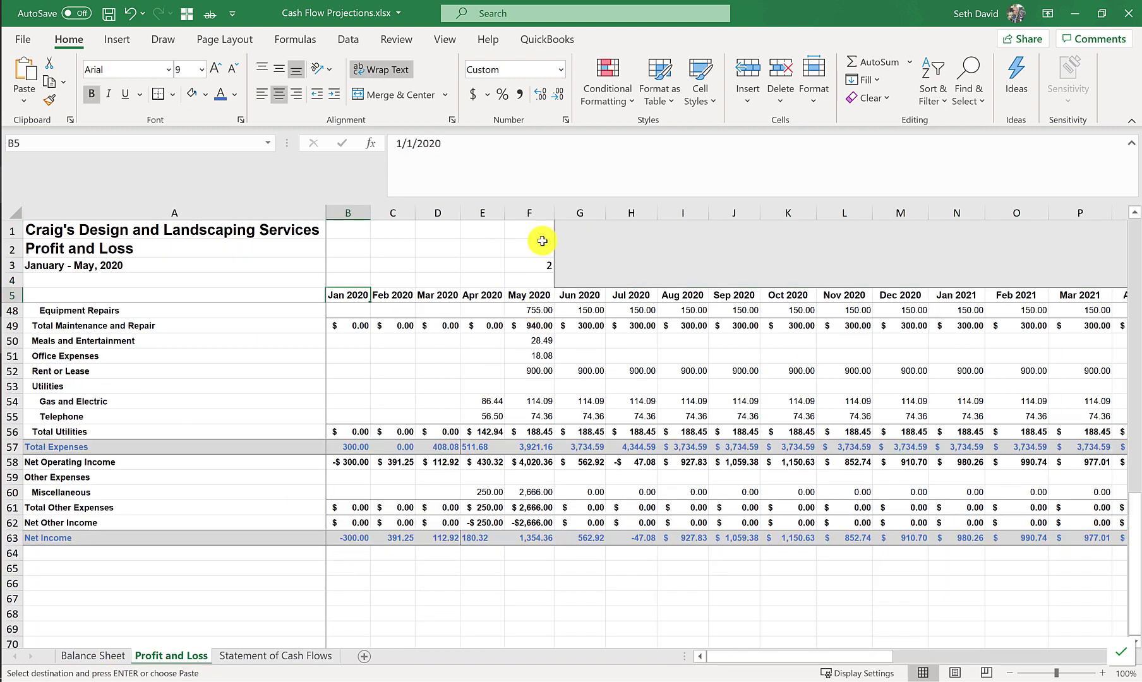
pyautogui.click(523, 264)
pyautogui.press('Delete')
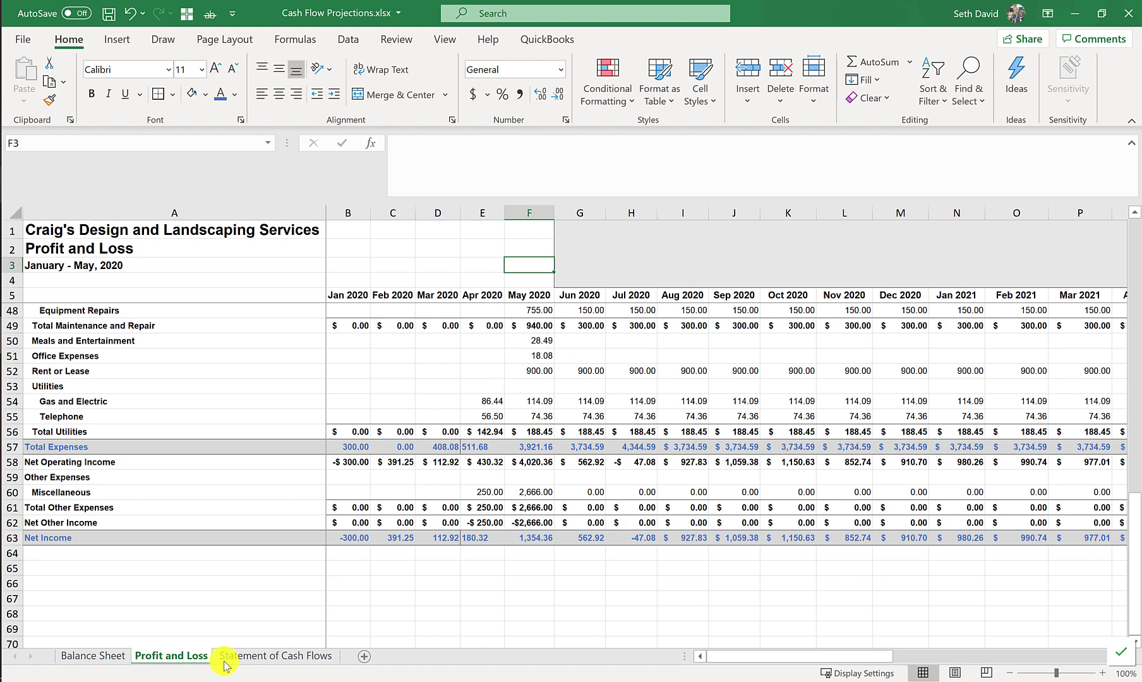
# - Review the projected Ending Balance for Jun 2020 and Dec 2021 on the Statement of Cash Flows sheet
pyautogui.click(251, 657)
pyautogui.click(707, 293)
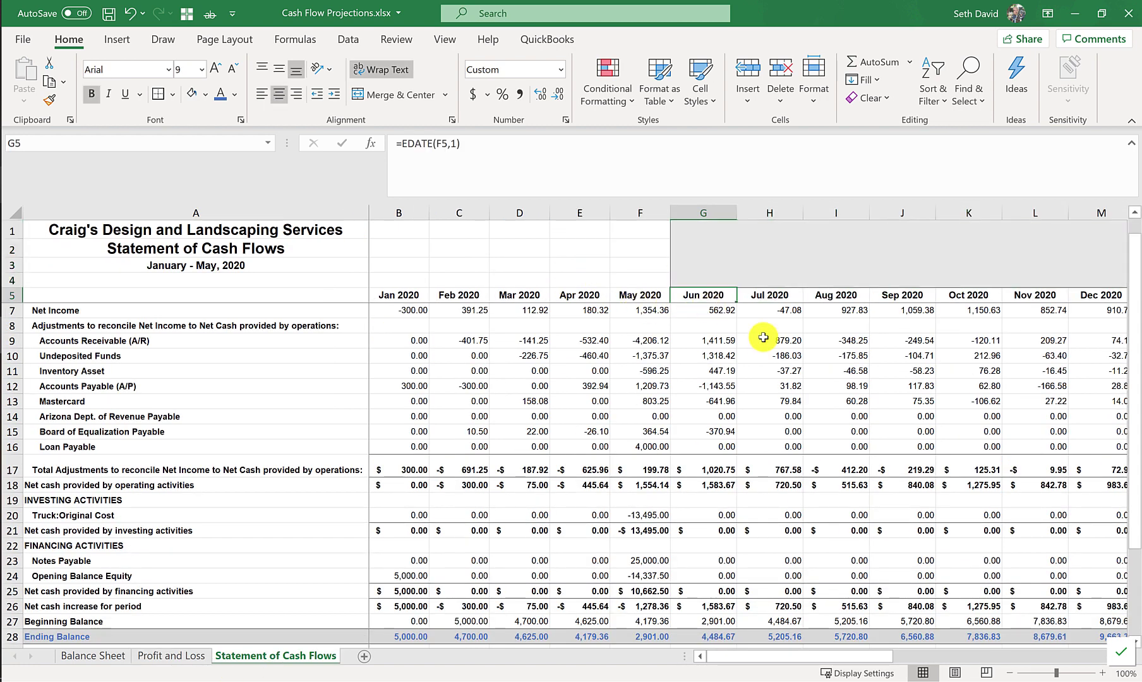
pyautogui.scroll(-4, 719, 322)
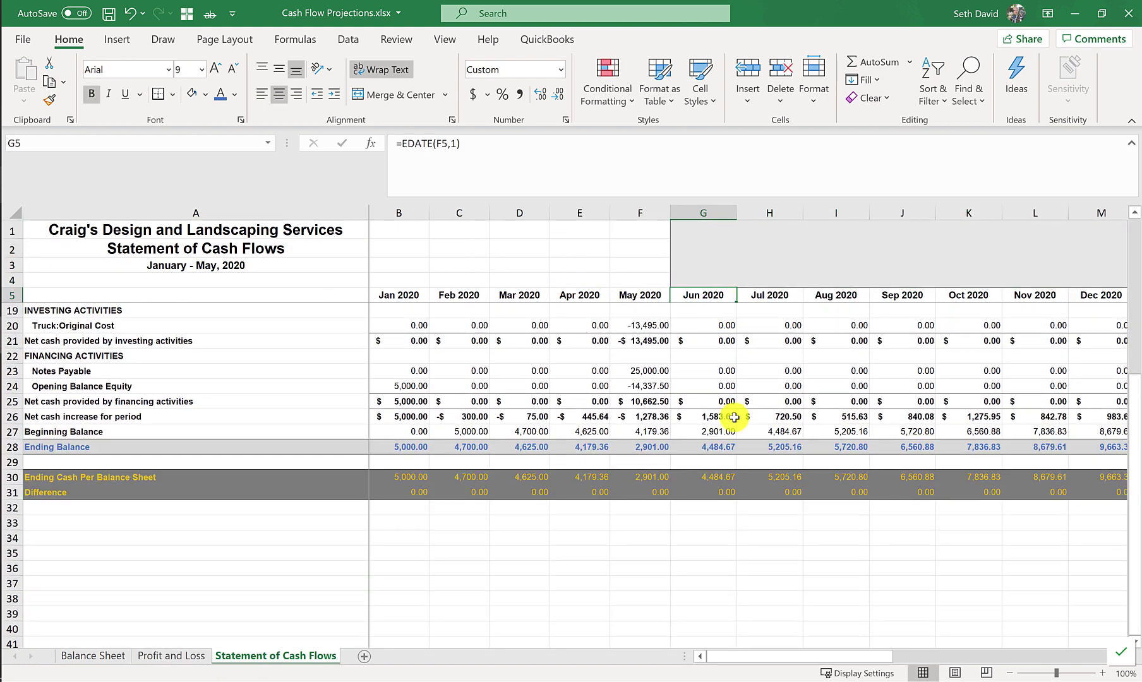
pyautogui.click(720, 446)
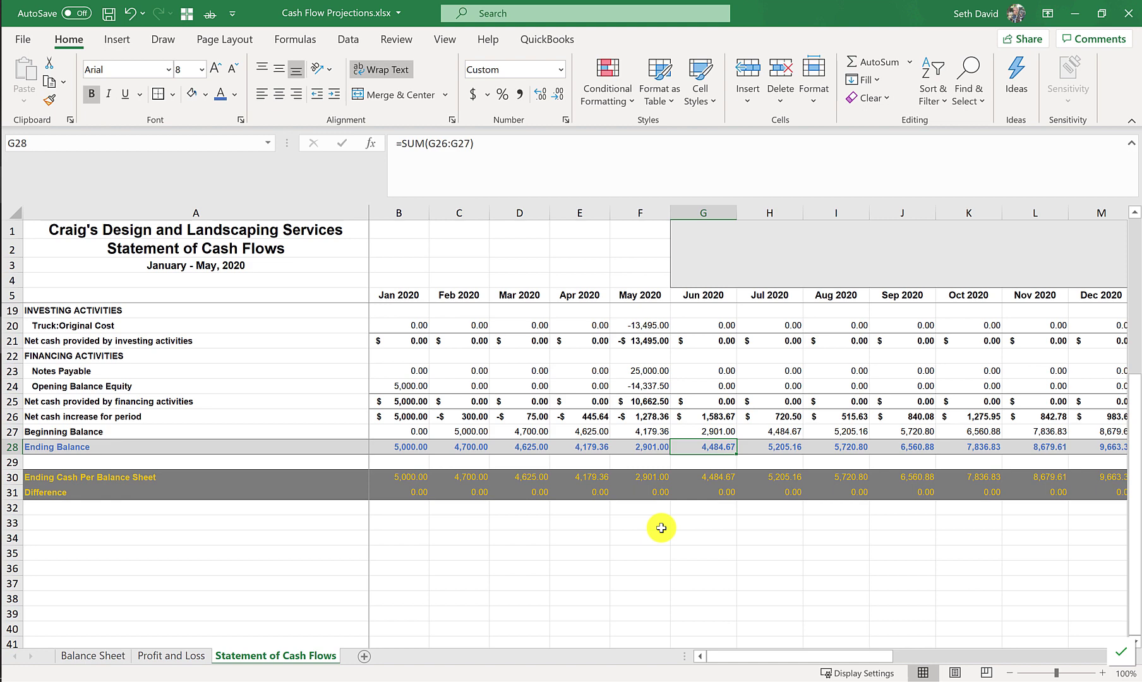
pyautogui.hotkey('ctrl', 'Right')
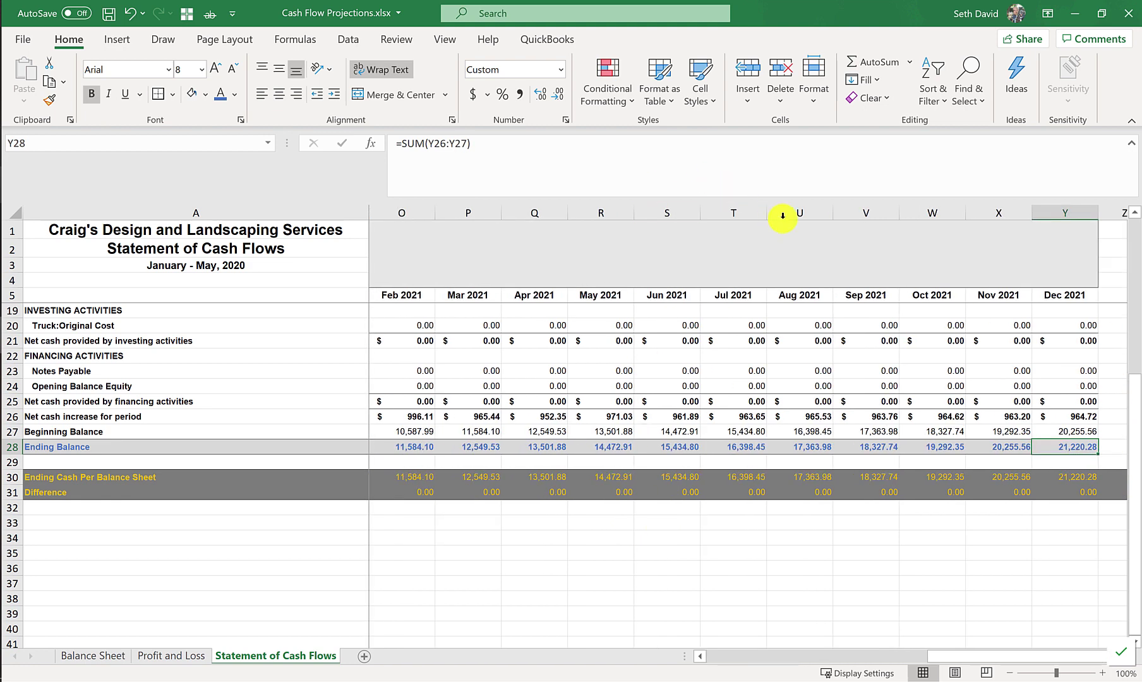
pyautogui.click(1058, 297)
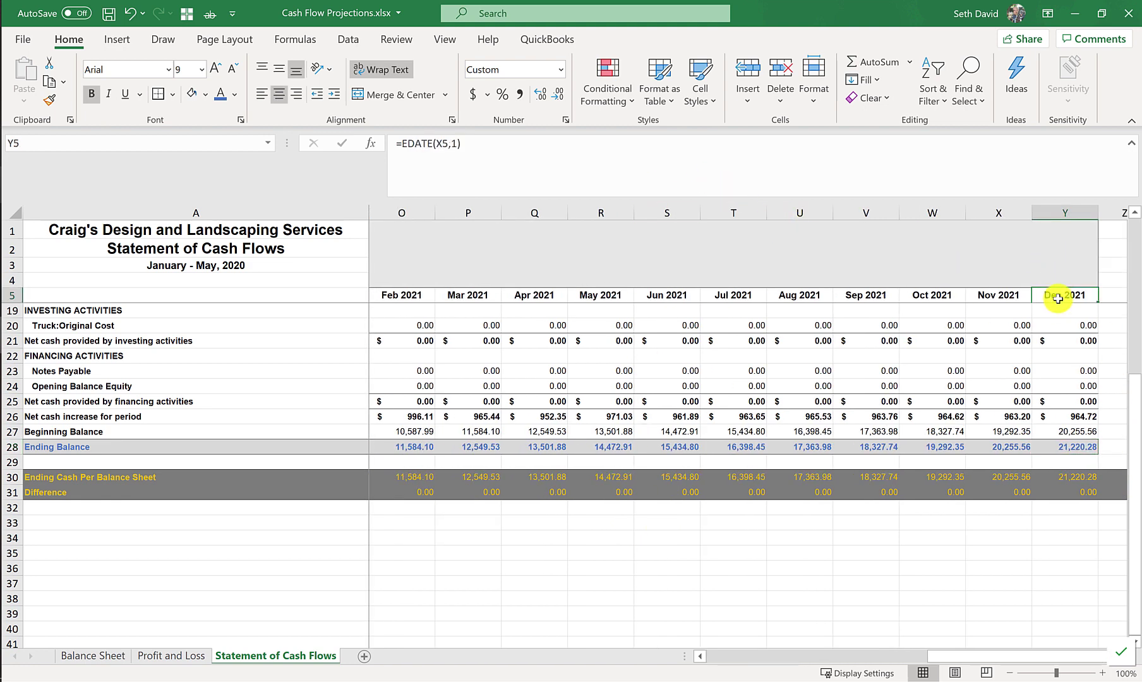
pyautogui.click(1075, 447)
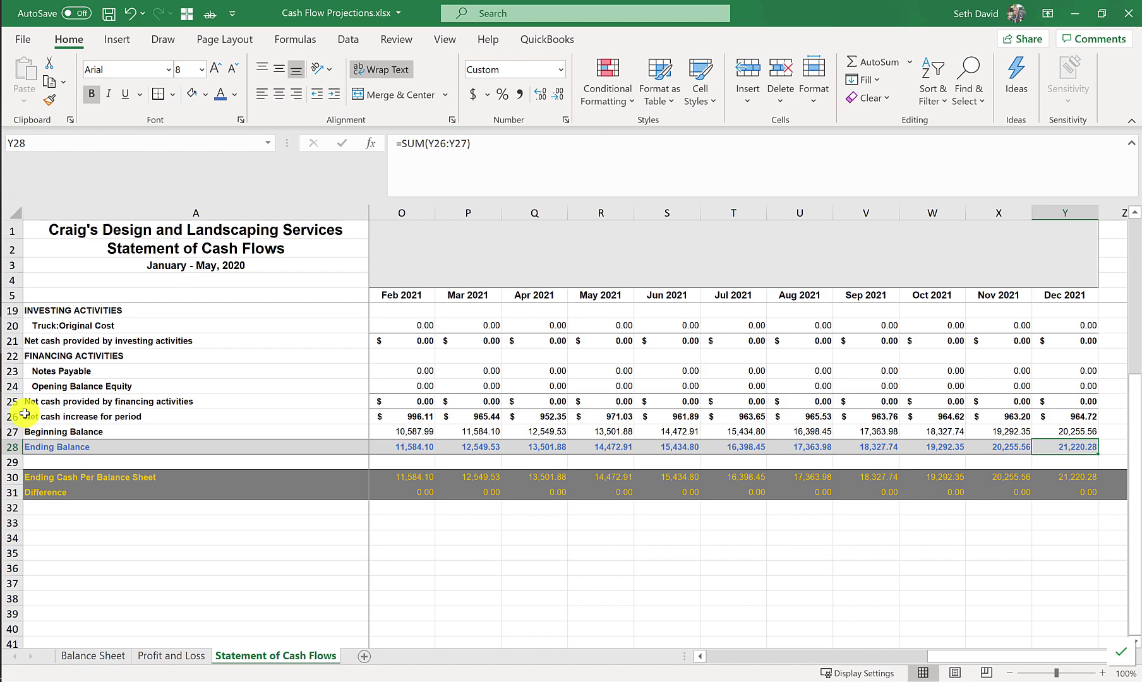
# - Examine the Net cash increase for period row from the 2021 projections back to Apr 2020
pyautogui.click(12, 416)
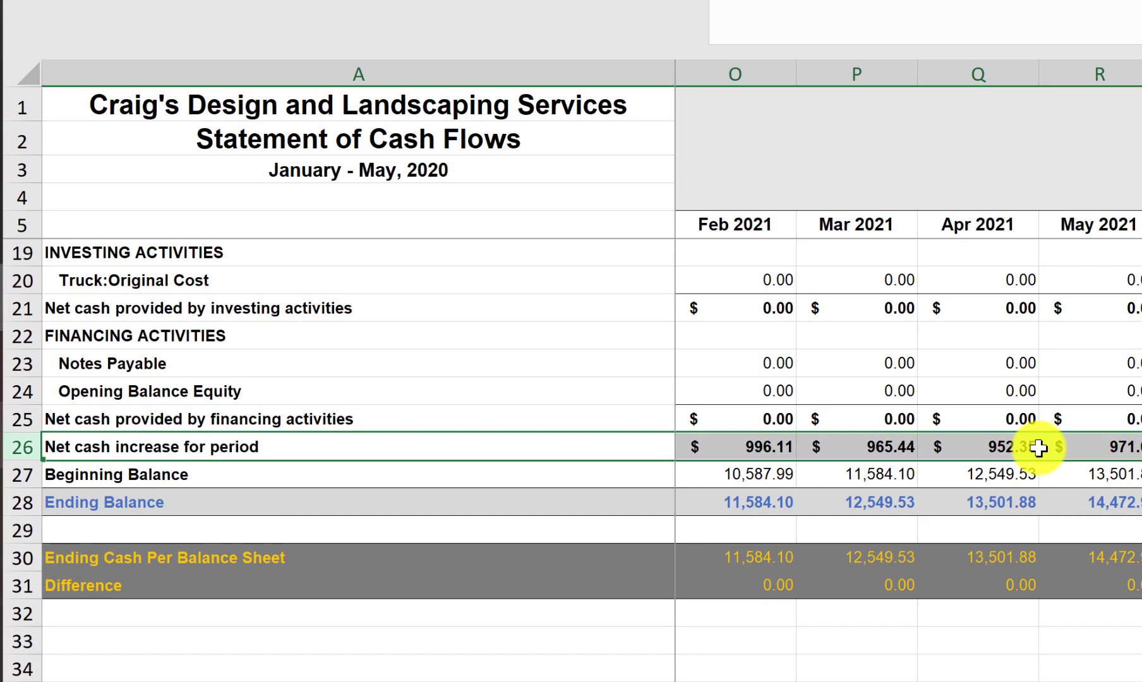
pyautogui.click(559, 417)
pyautogui.click(1119, 435)
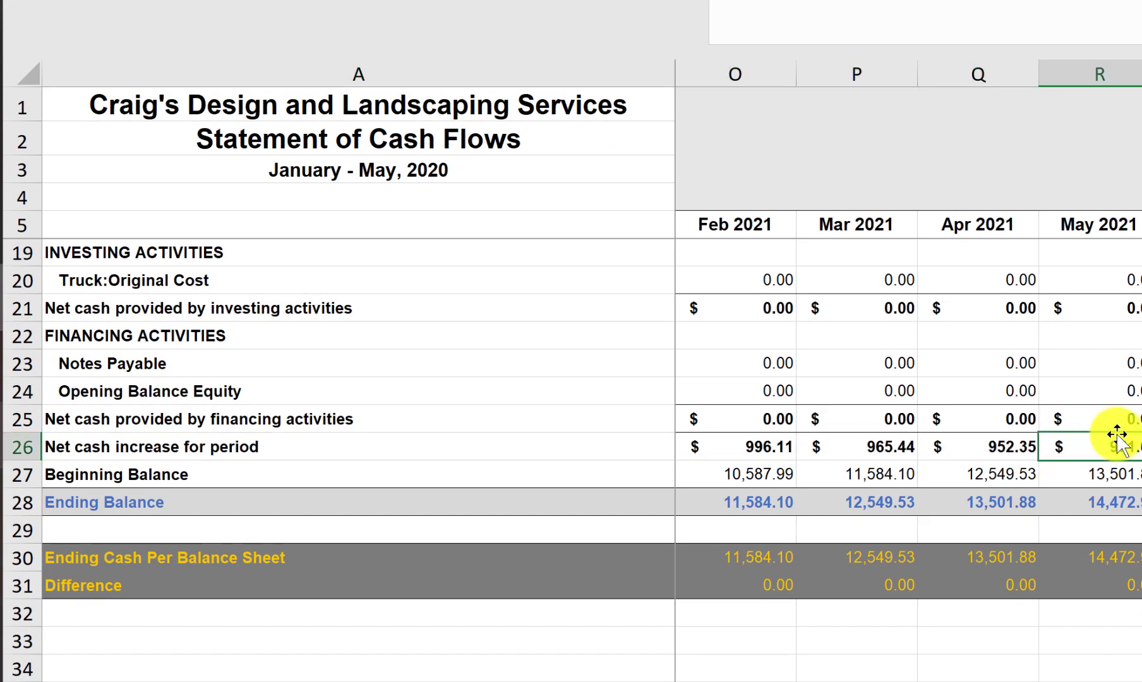
pyautogui.press('Left')
pyautogui.press('Left')
pyautogui.press('Left')
pyautogui.press('Left')
pyautogui.press('Left')
pyautogui.press('Left')
pyautogui.press('Left')
pyautogui.press('Left')
pyautogui.press('Left')
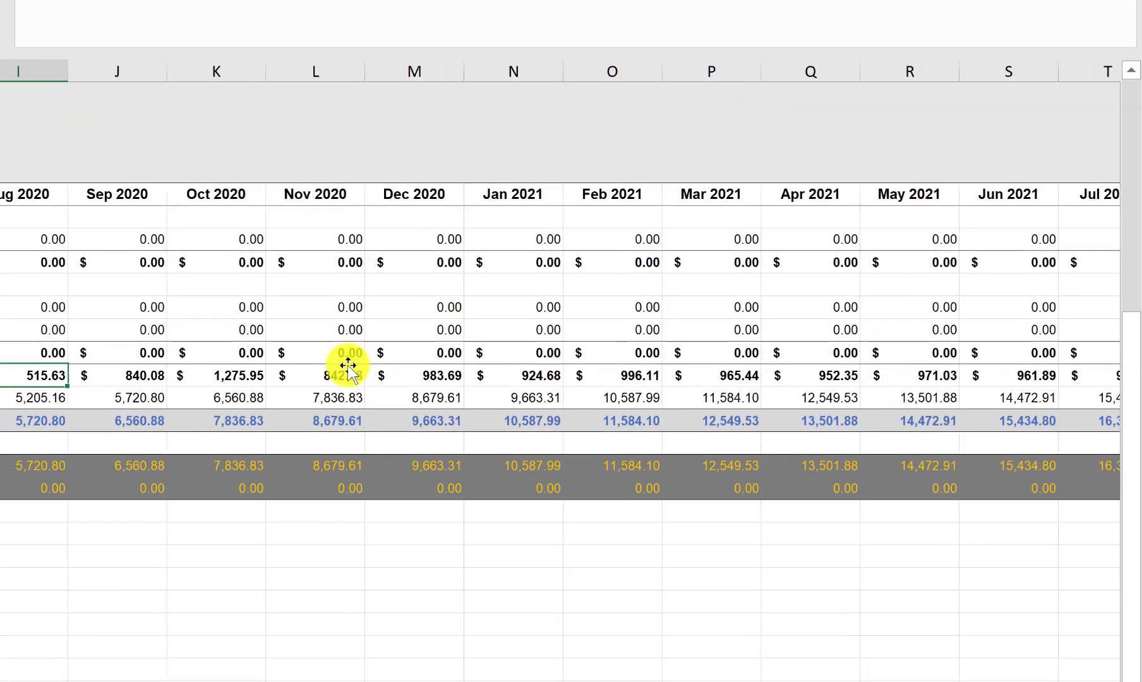
pyautogui.press('Left')
pyautogui.press('Left')
pyautogui.press('Left')
pyautogui.press('Left')
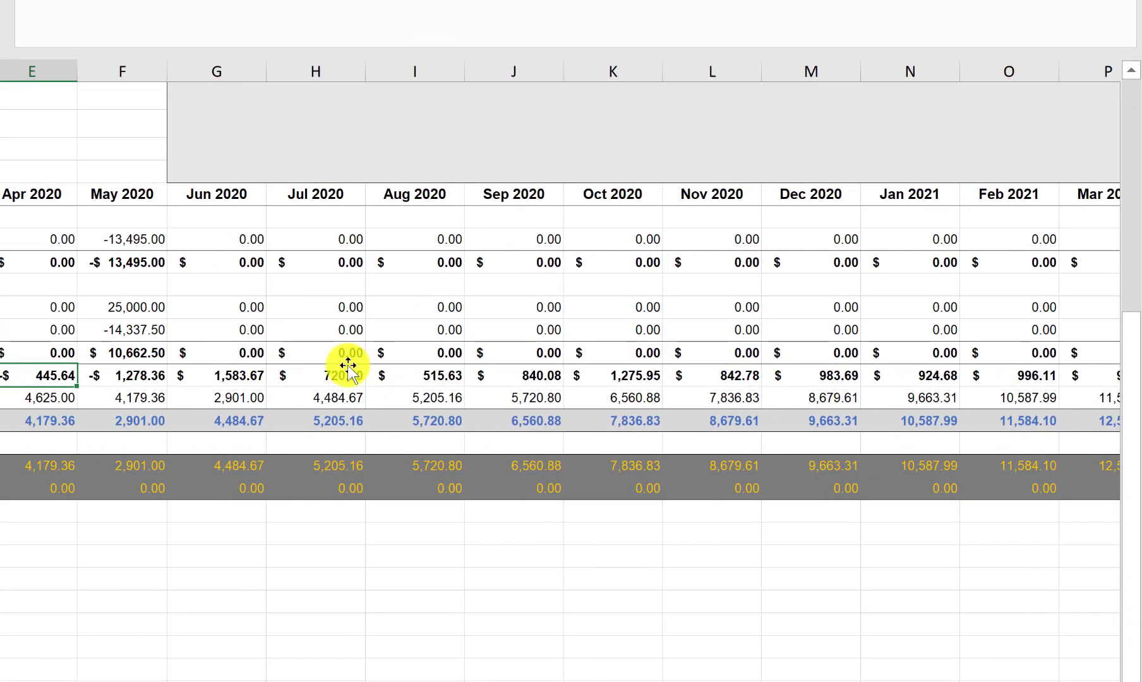
# - Compare the Net cash increase for period month by month between Jun 2020 and Nov 2020
pyautogui.press('Right')
pyautogui.press('Right')
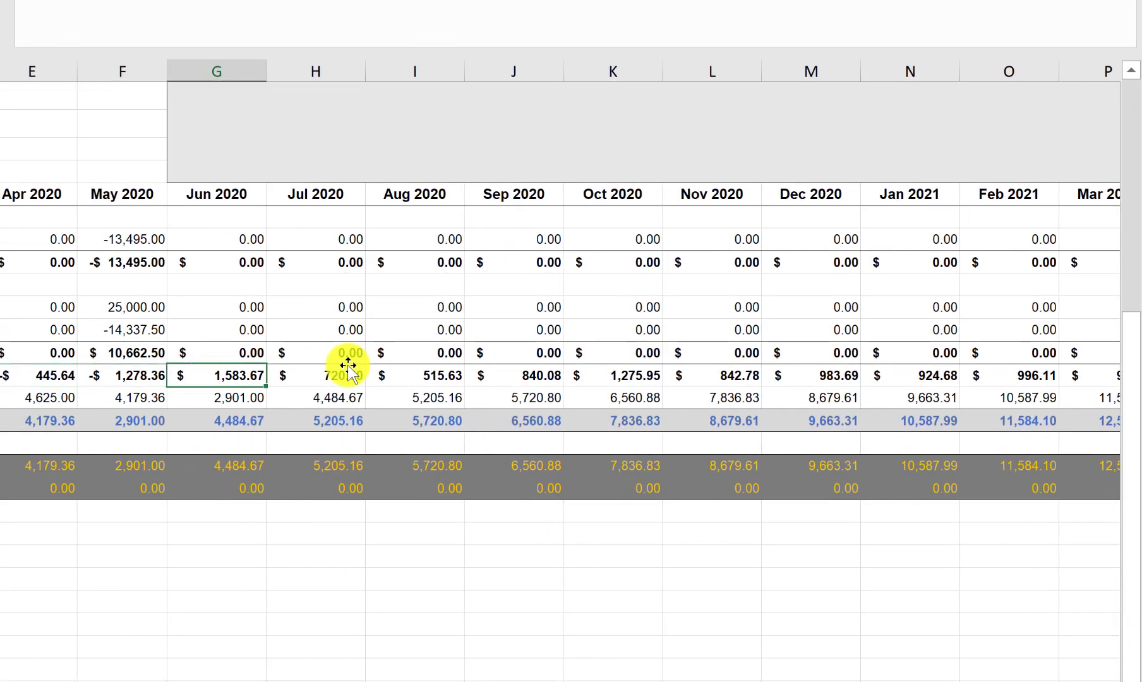
pyautogui.press('Right')
pyautogui.press('Left')
pyautogui.press('Right')
pyautogui.press('Right')
pyautogui.press('Left')
pyautogui.press('Right')
pyautogui.press('Right')
pyautogui.press('Right')
pyautogui.press('Right')
pyautogui.press('Left')
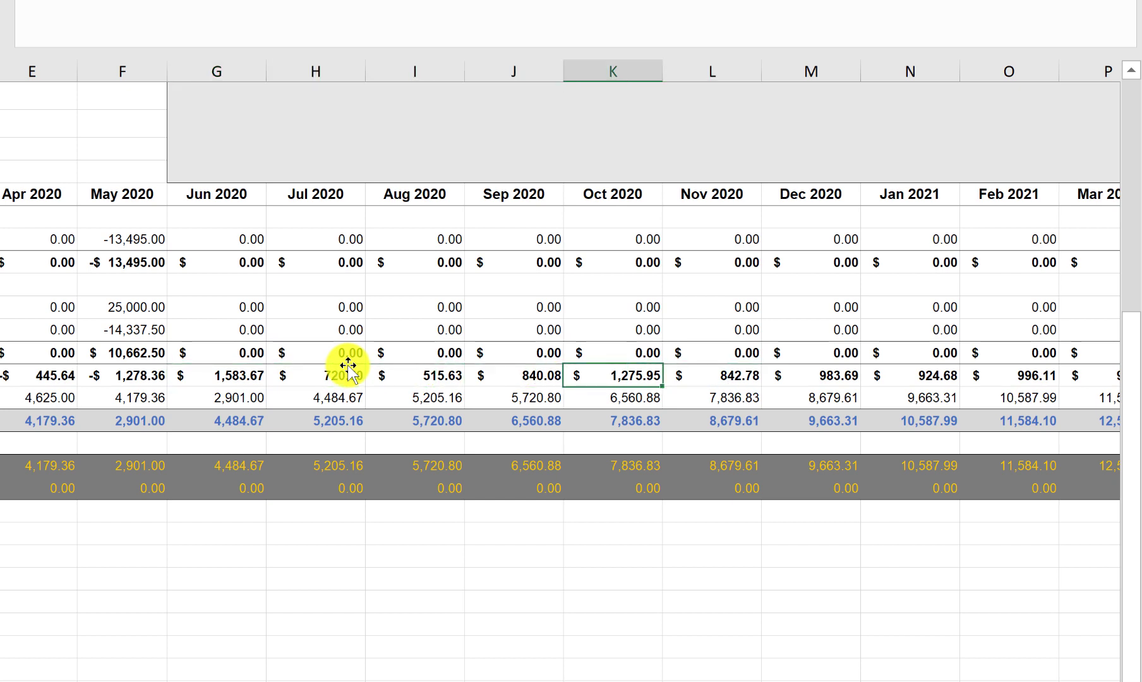
pyautogui.press('Left')
pyautogui.press('Left')
pyautogui.press('Right')
pyautogui.press('Right')
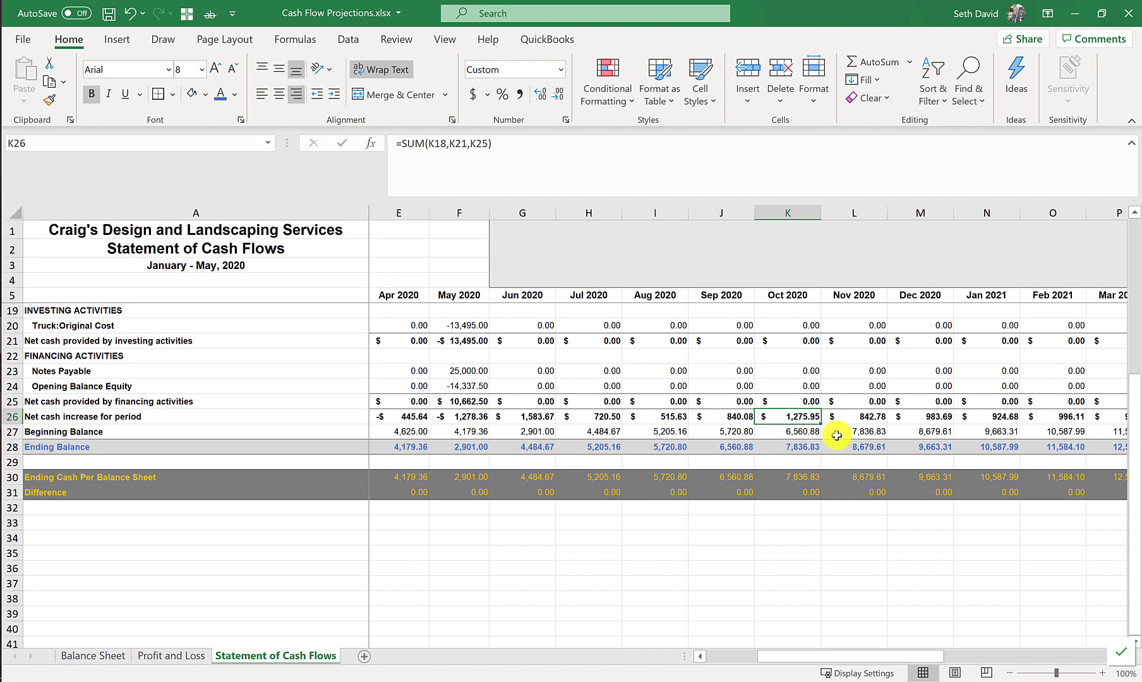
# - Review the month headers on the Statement of Cash Flows for the Jun 2020 to Dec 2021 projections and the 2020 actuals
pyautogui.click(535, 296)
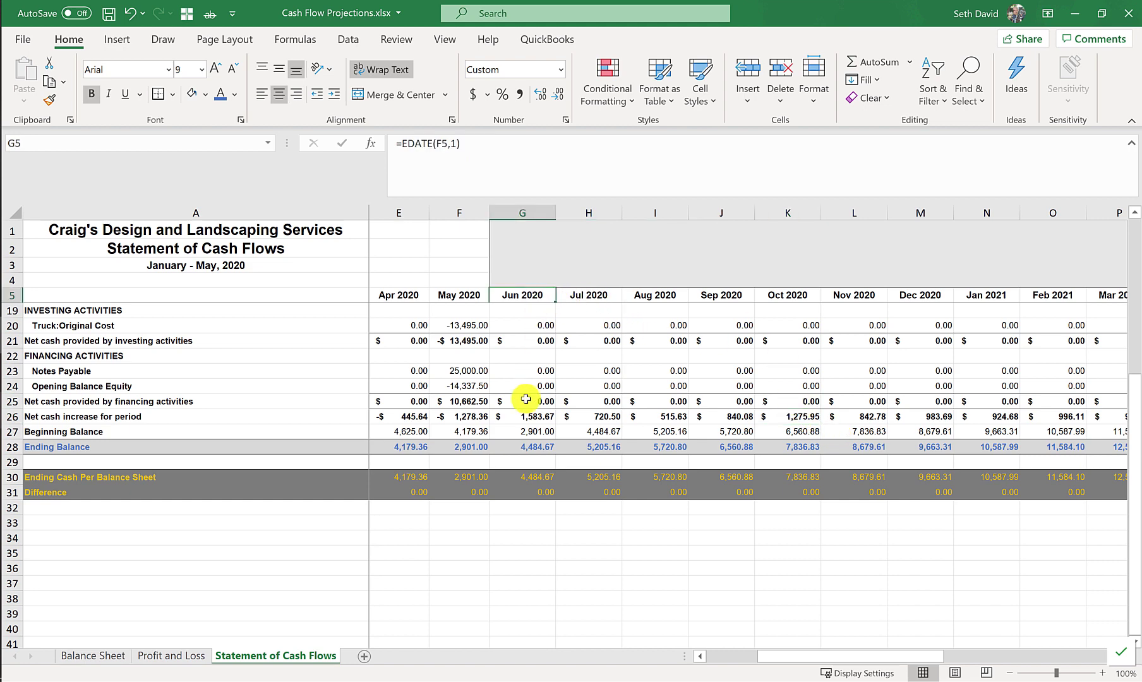
pyautogui.hotkey('ctrl', 'Right')
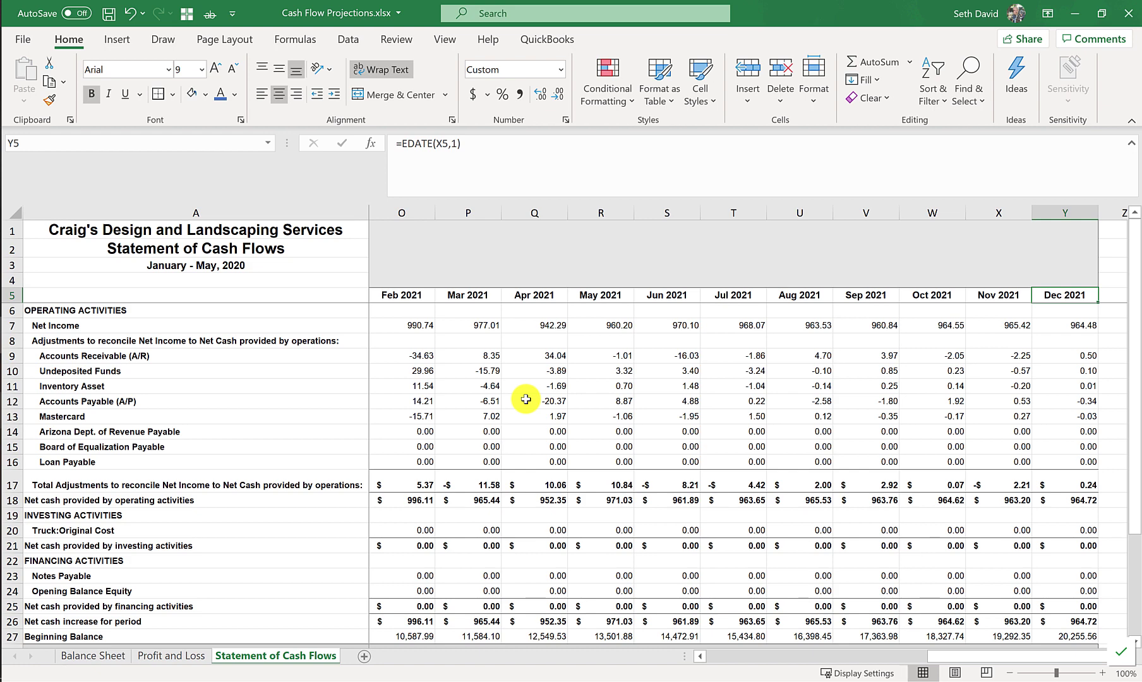
pyautogui.hotkey('ctrl', 'Left')
pyautogui.press('Right')
pyautogui.press('Right')
pyautogui.press('Right')
pyautogui.press('Right')
pyautogui.press('Right')
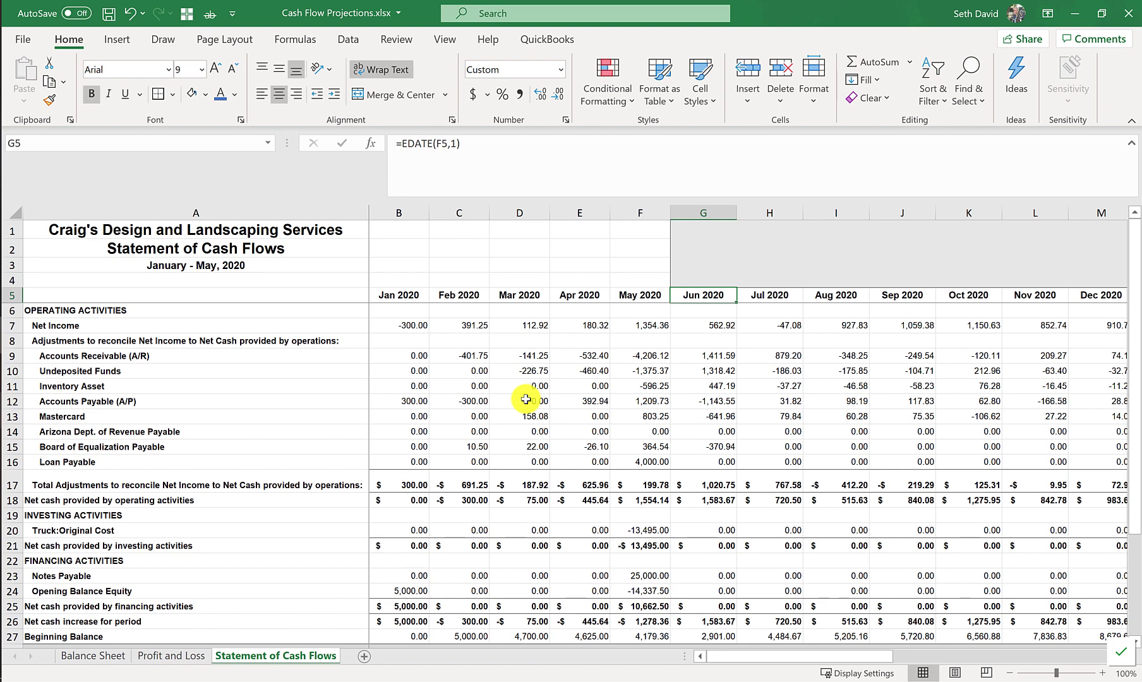
pyautogui.hotkey('ctrl', 'Left')
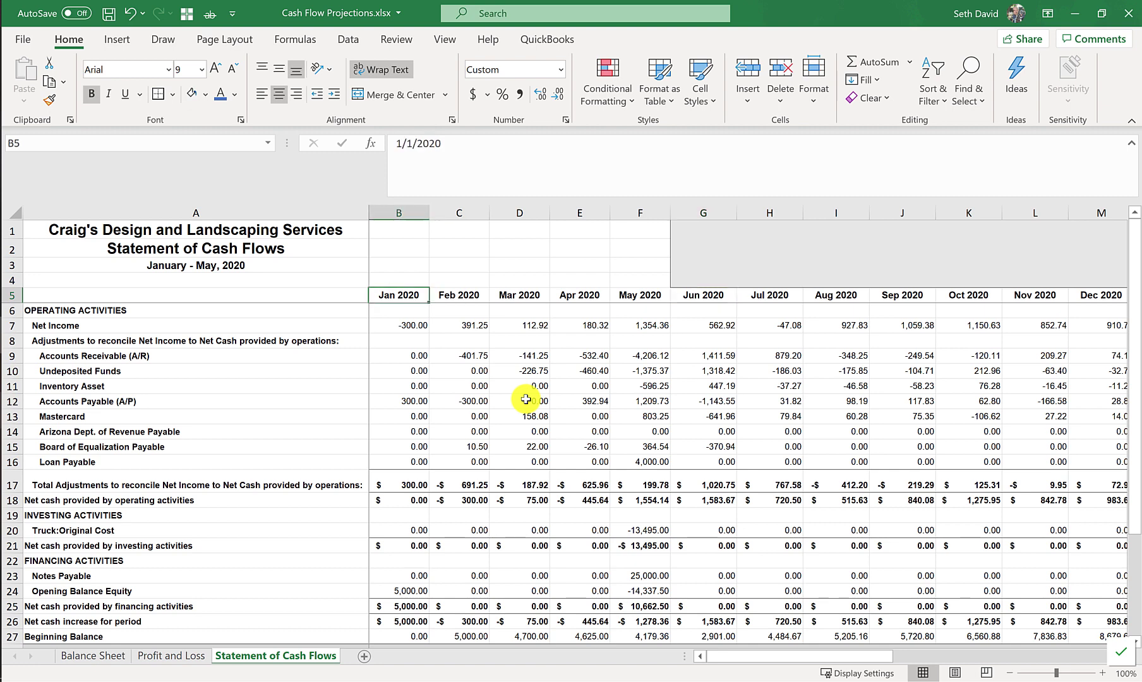
# - Review the Net Income row on the Statement of Cash Flows from Jan 2020 to Apr 2020
pyautogui.press('Down')
pyautogui.press('Down')
pyautogui.press('Right')
pyautogui.press('Left')
pyautogui.press('Right')
pyautogui.press('Right')
pyautogui.press('Right')
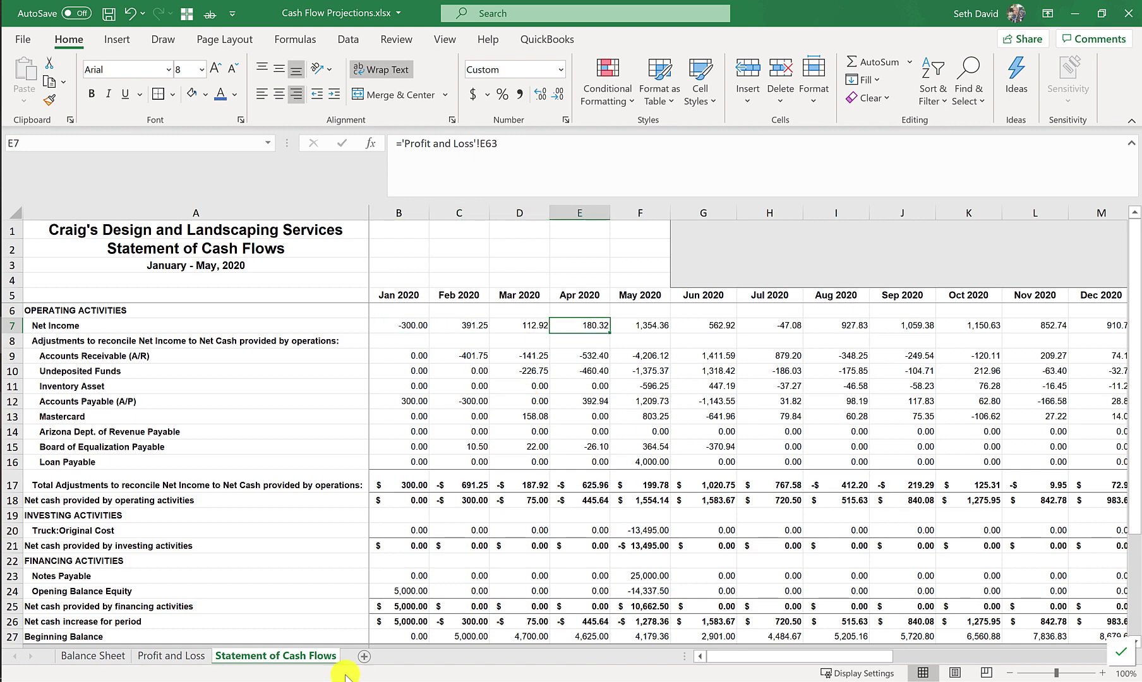
# - Examine the Jun 2020 projections on the Profit and Loss sheet for Design income, Fountains and Garden Lighting, and Installation
pyautogui.click(165, 657)
pyautogui.moveTo(581, 269); pyautogui.dragTo(579, 323)
pyautogui.click(579, 324)
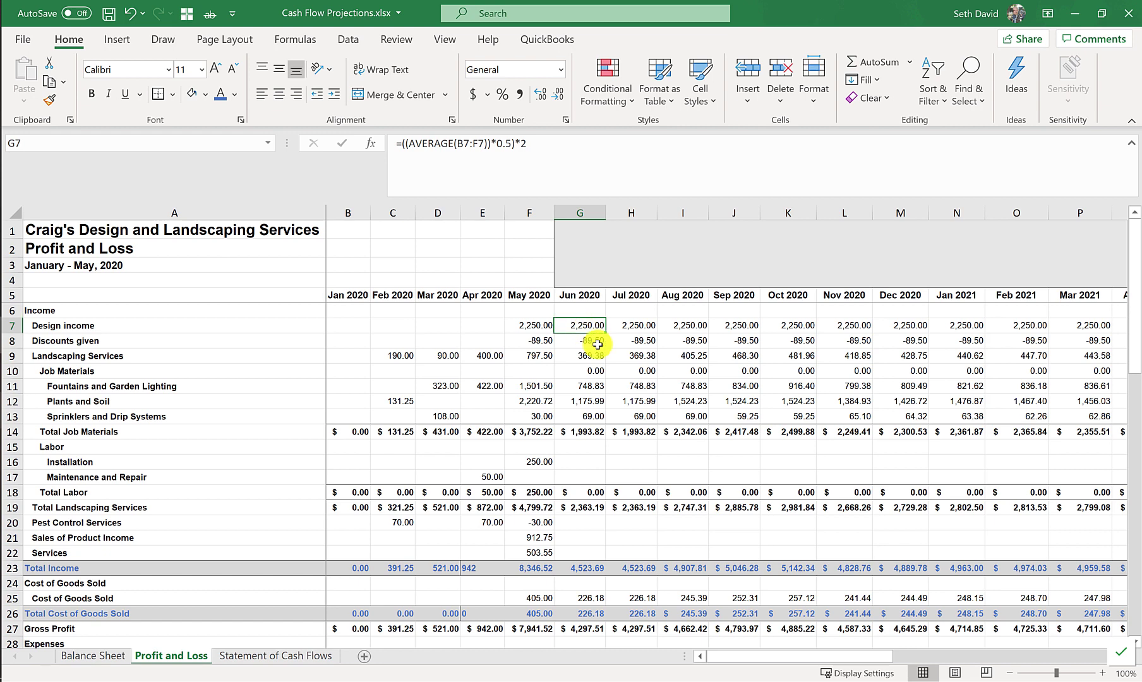
pyautogui.click(590, 386)
pyautogui.click(584, 461)
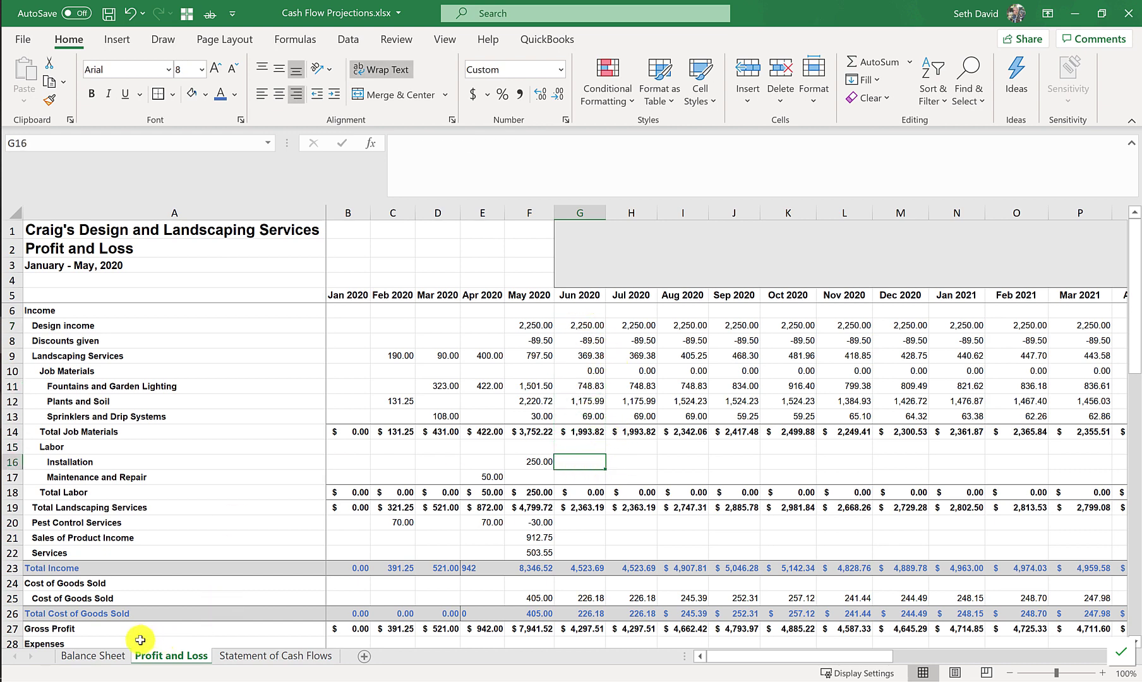
# - Copy the month headers Jan 2020 through Dec 2021 from row 5 of the Balance Sheet
pyautogui.click(115, 657)
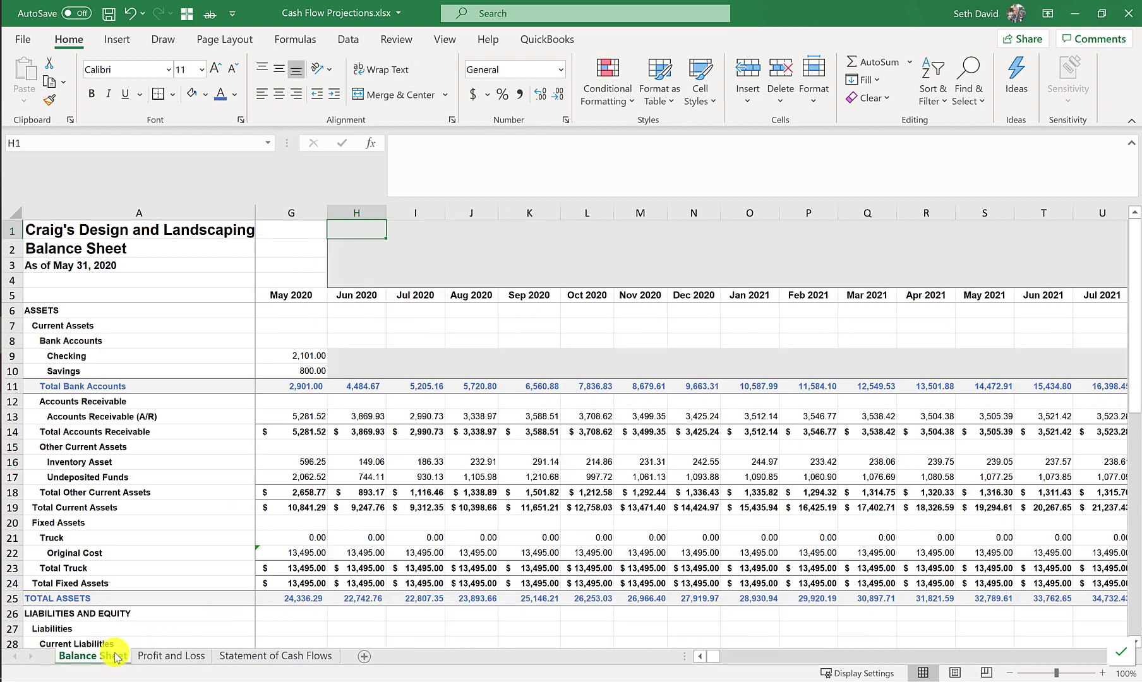
pyautogui.click(305, 294)
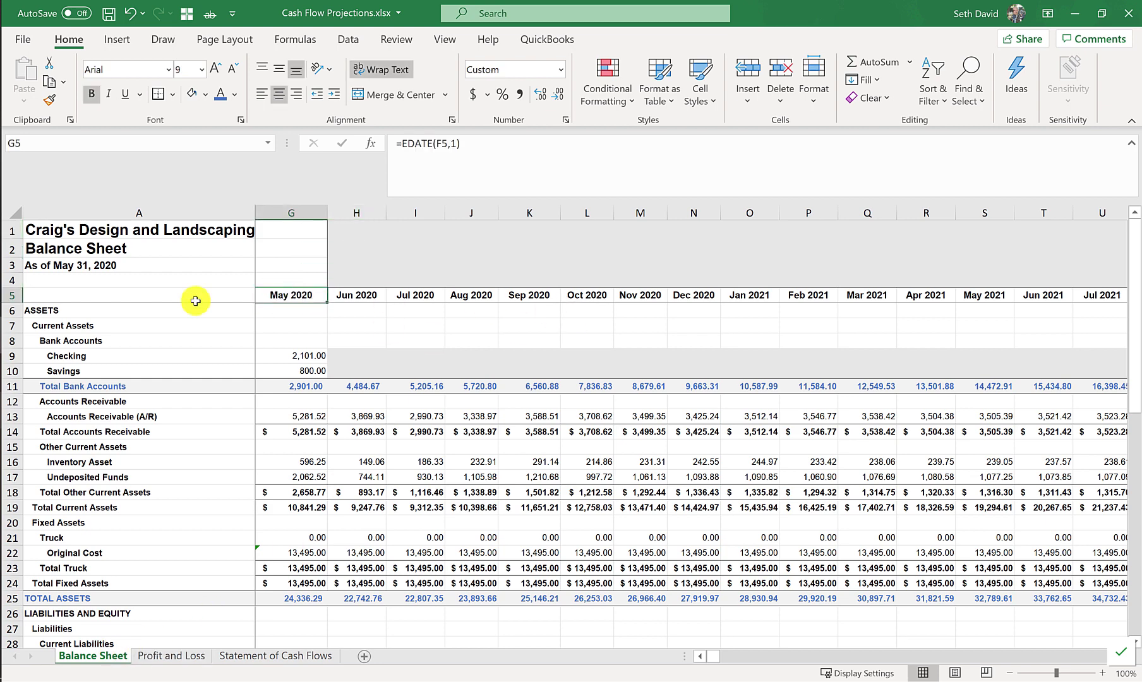
pyautogui.hotkey('ctrl', 'Left')
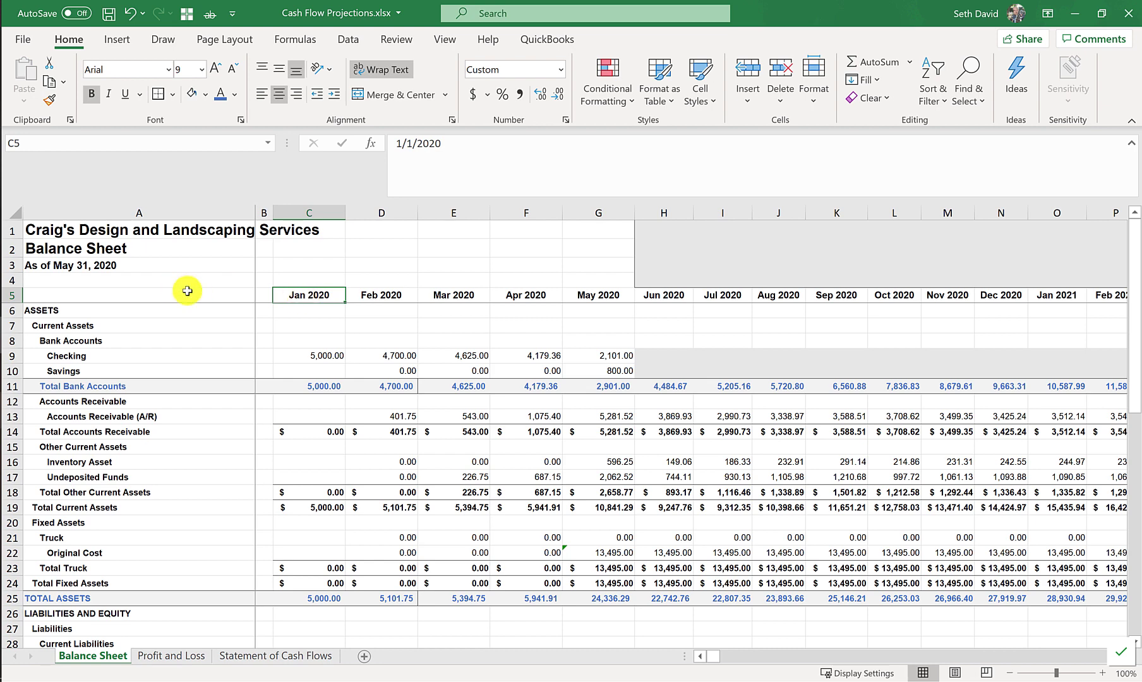
pyautogui.hotkey('ctrl', 'shift', 'Right')
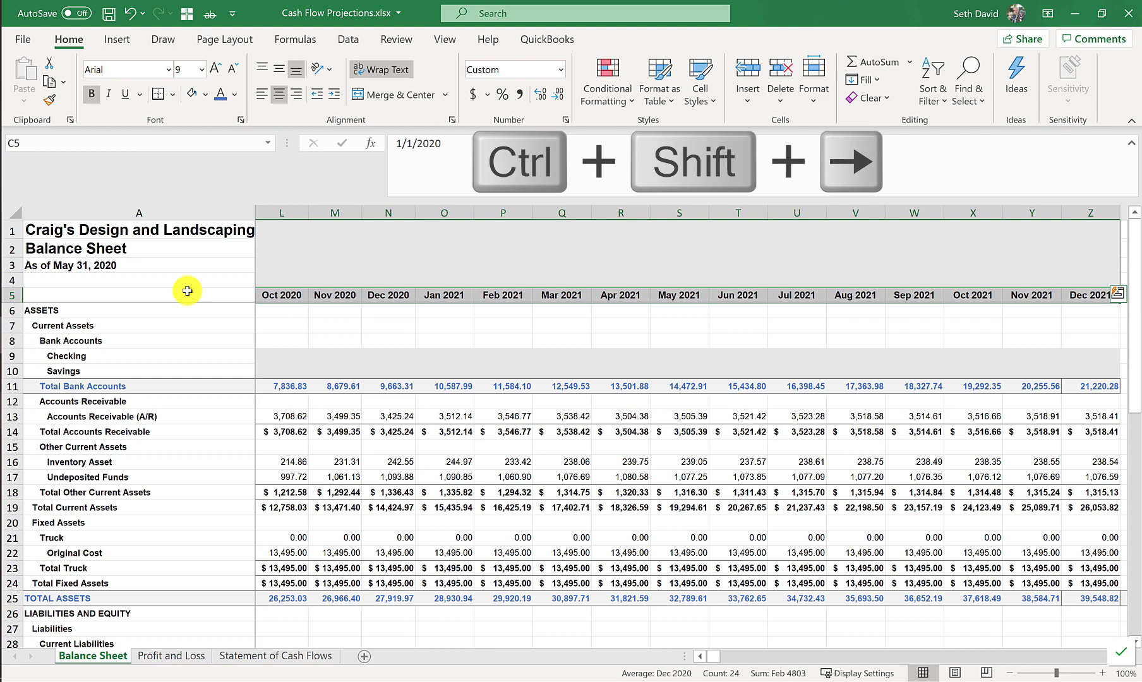
pyautogui.hotkey('ctrl', 'c')
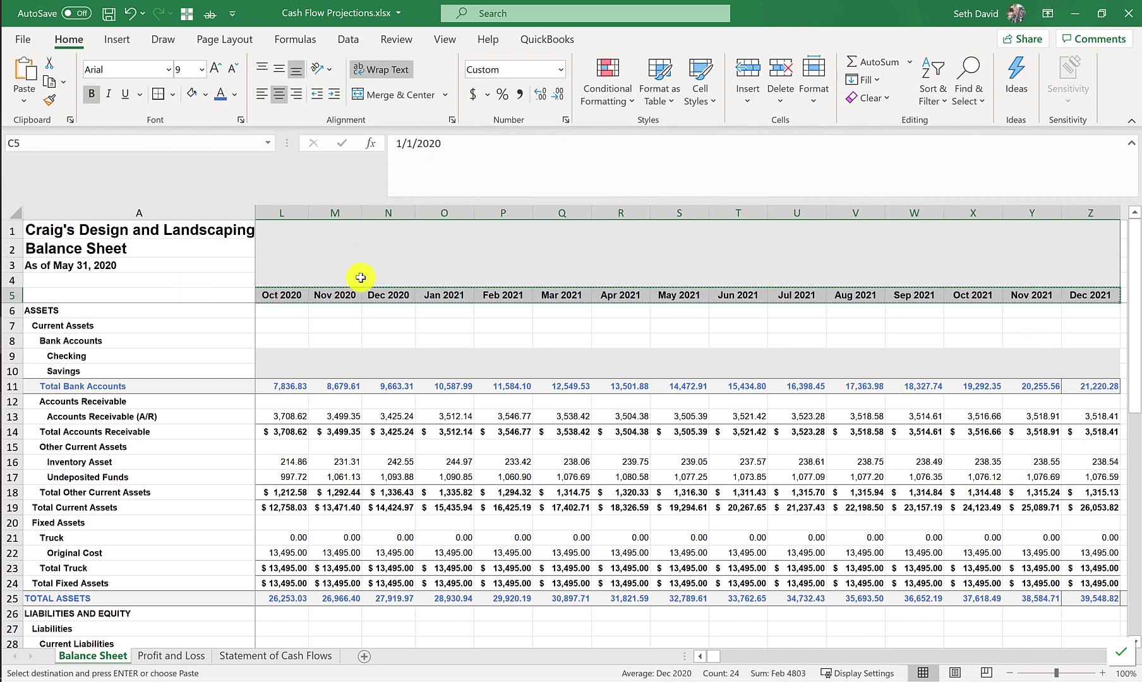
pyautogui.click(385, 296)
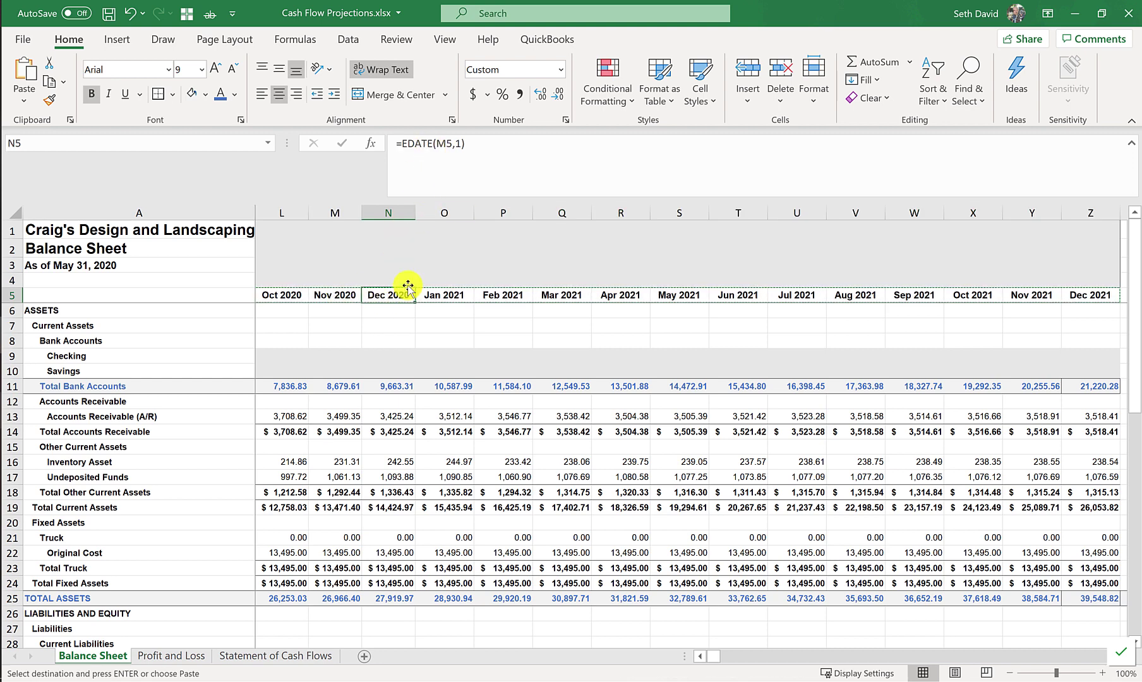
pyautogui.hotkey('ctrl', 'Left')
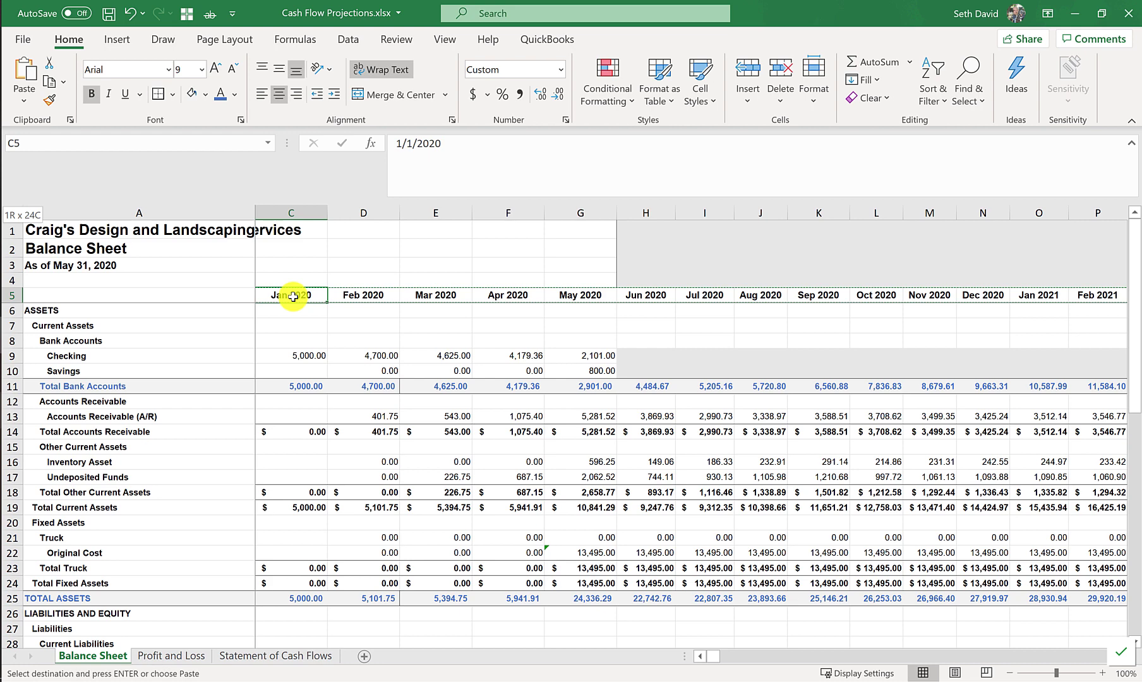
pyautogui.hotkey('ctrl', 'shift', 'Right')
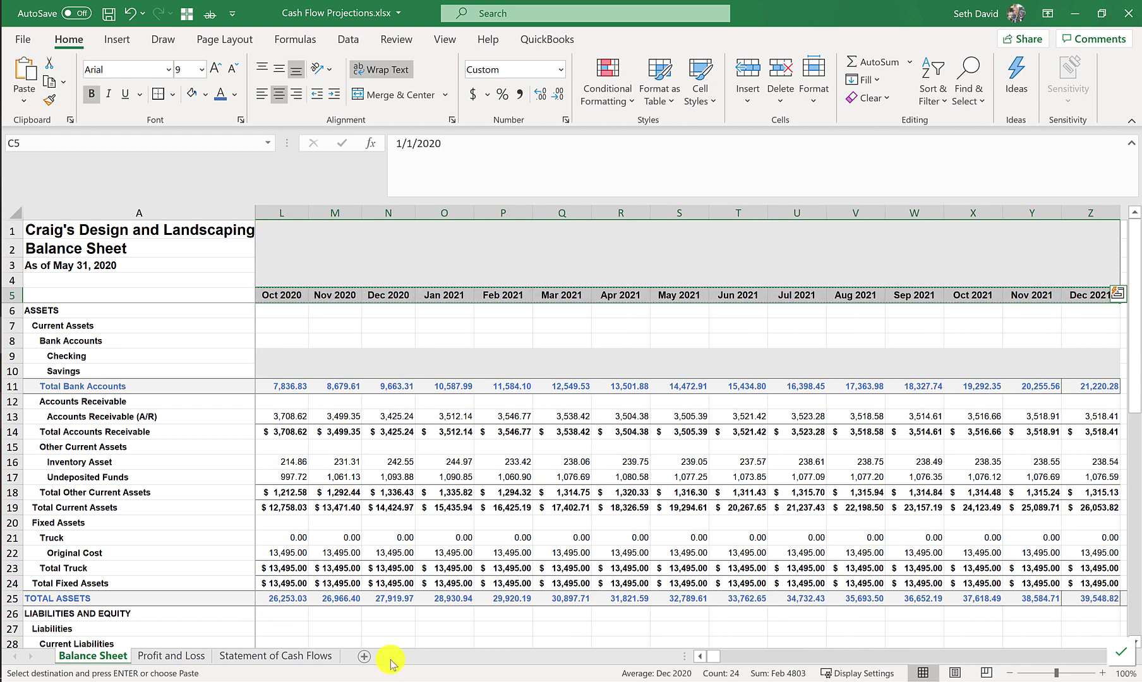
# - Add a new worksheet and paste the copied month headers from A2 down as transposed values
pyautogui.click(363, 654)
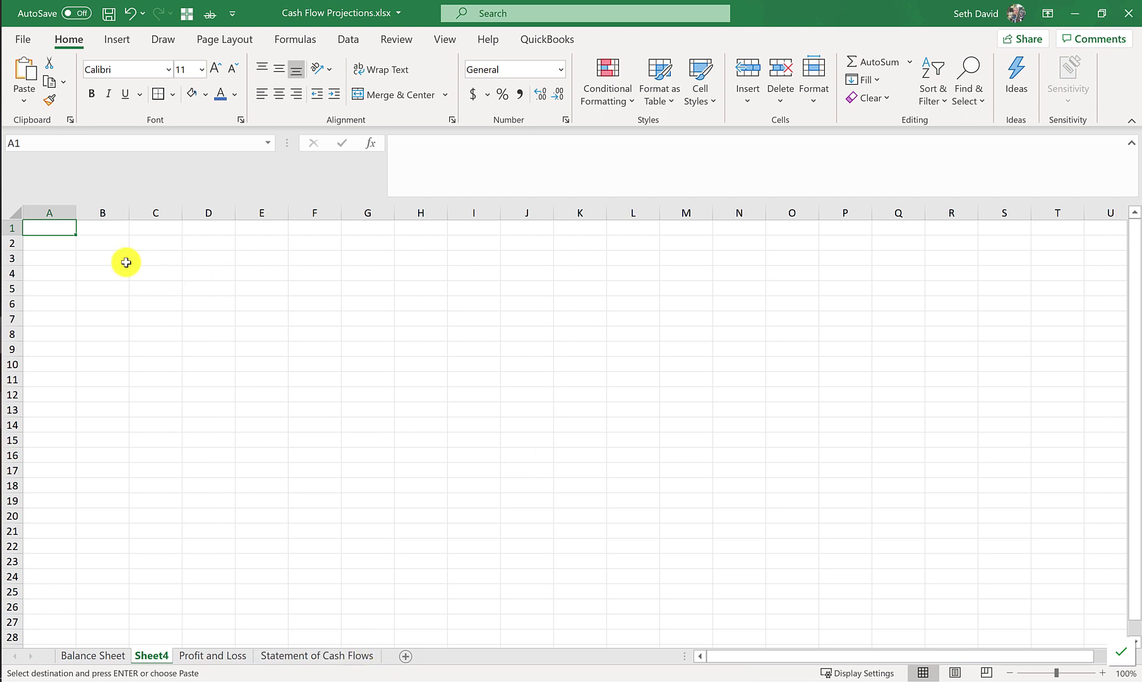
pyautogui.rightClick(48, 244)
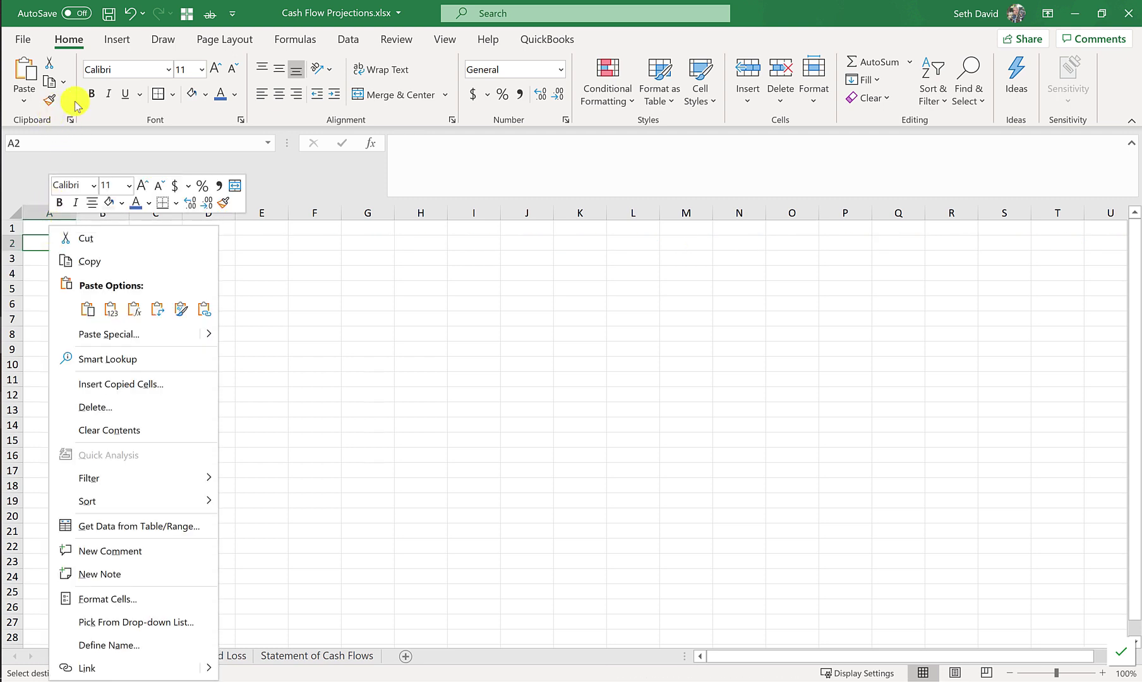
pyautogui.click(94, 333)
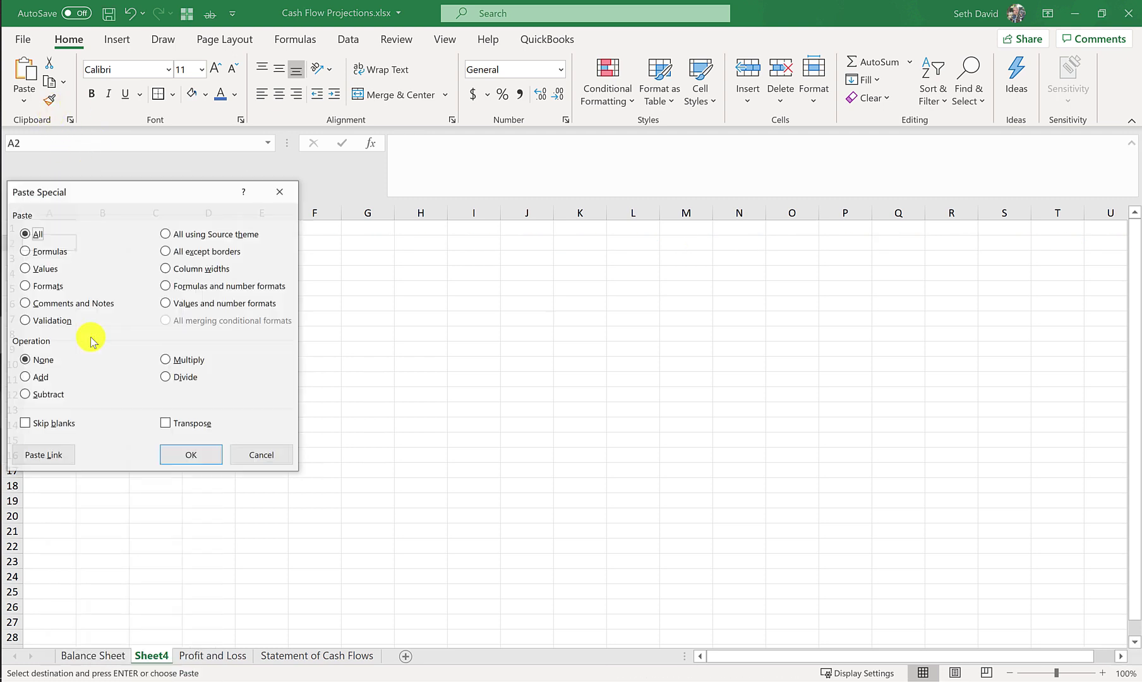
pyautogui.click(45, 272)
pyautogui.click(172, 424)
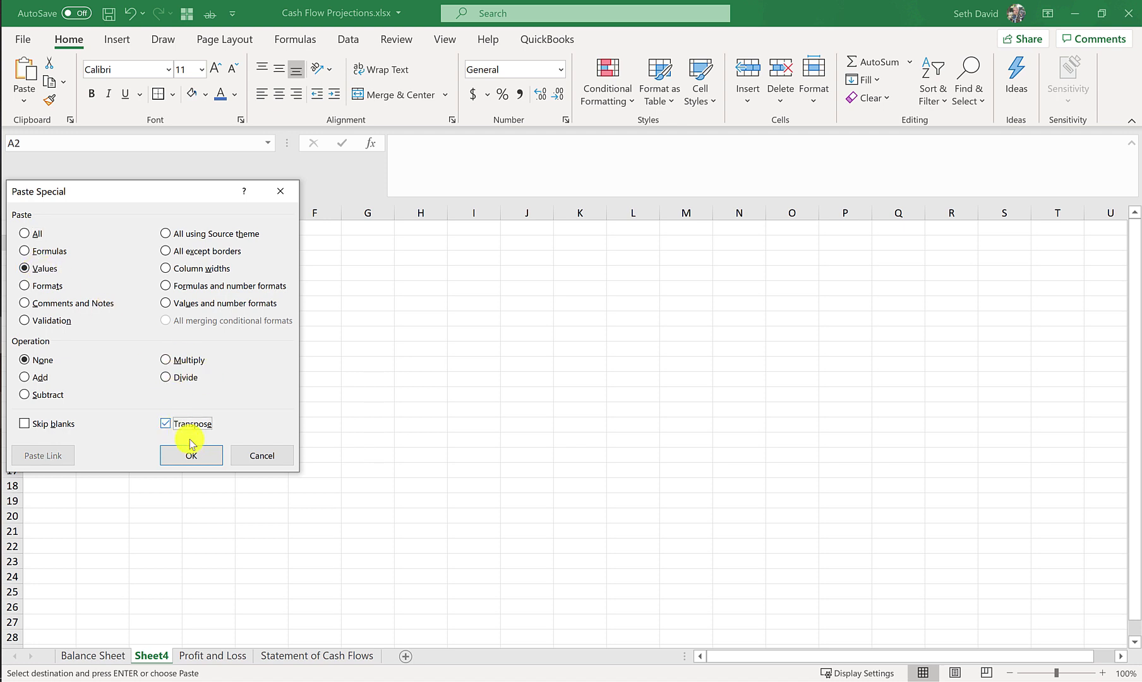
pyautogui.click(190, 456)
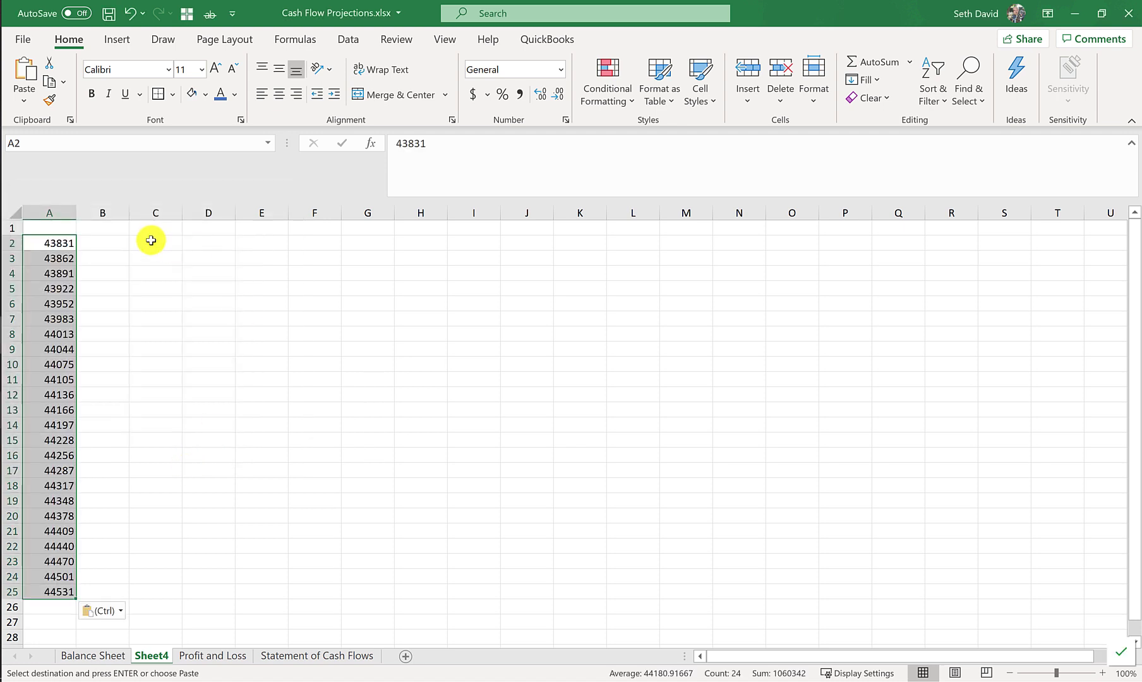
# - Paste the formats of the copied headers onto the date column starting at A2
pyautogui.rightClick(51, 241)
pyautogui.click(123, 333)
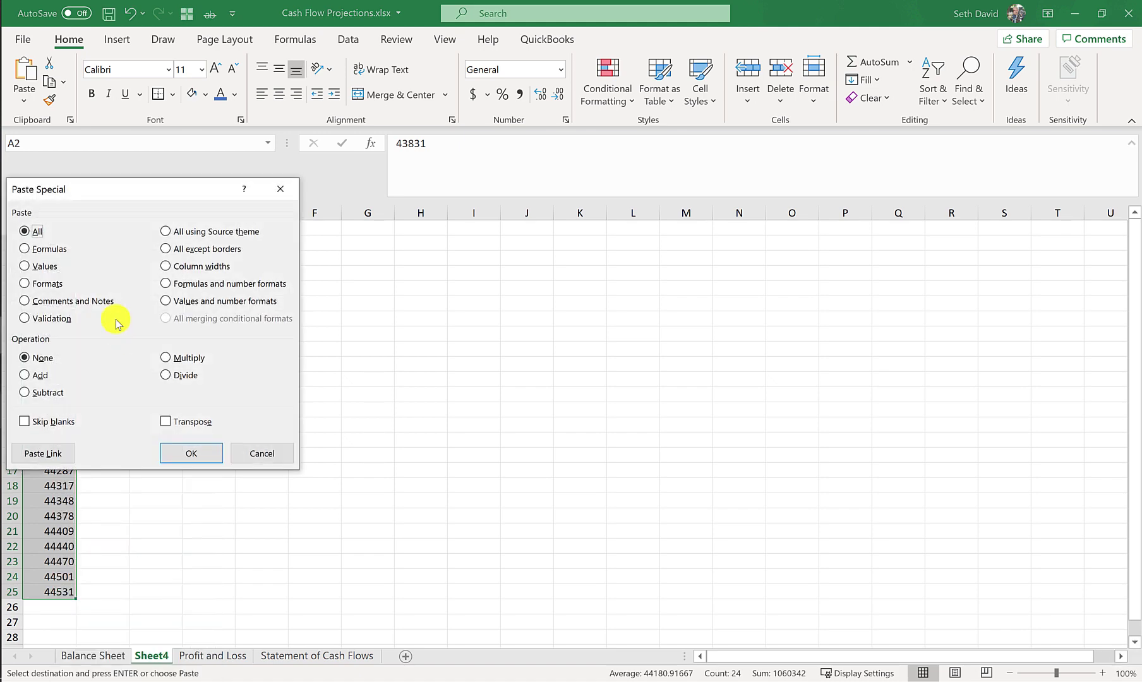
pyautogui.click(44, 283)
pyautogui.click(183, 455)
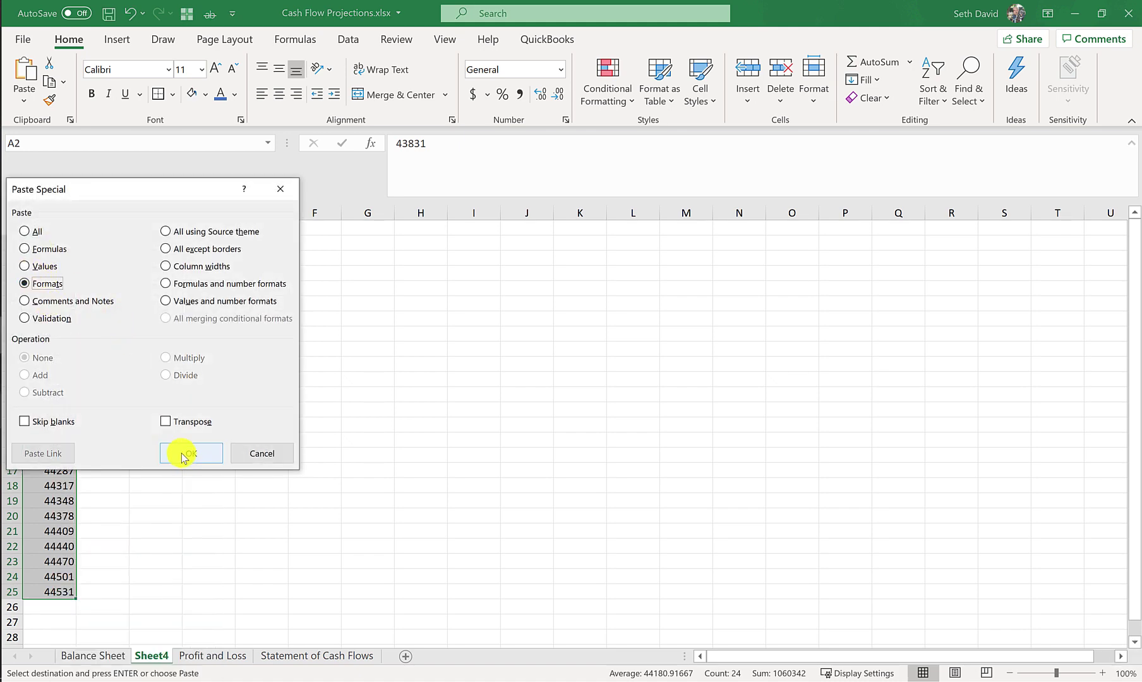
pyautogui.click(102, 245)
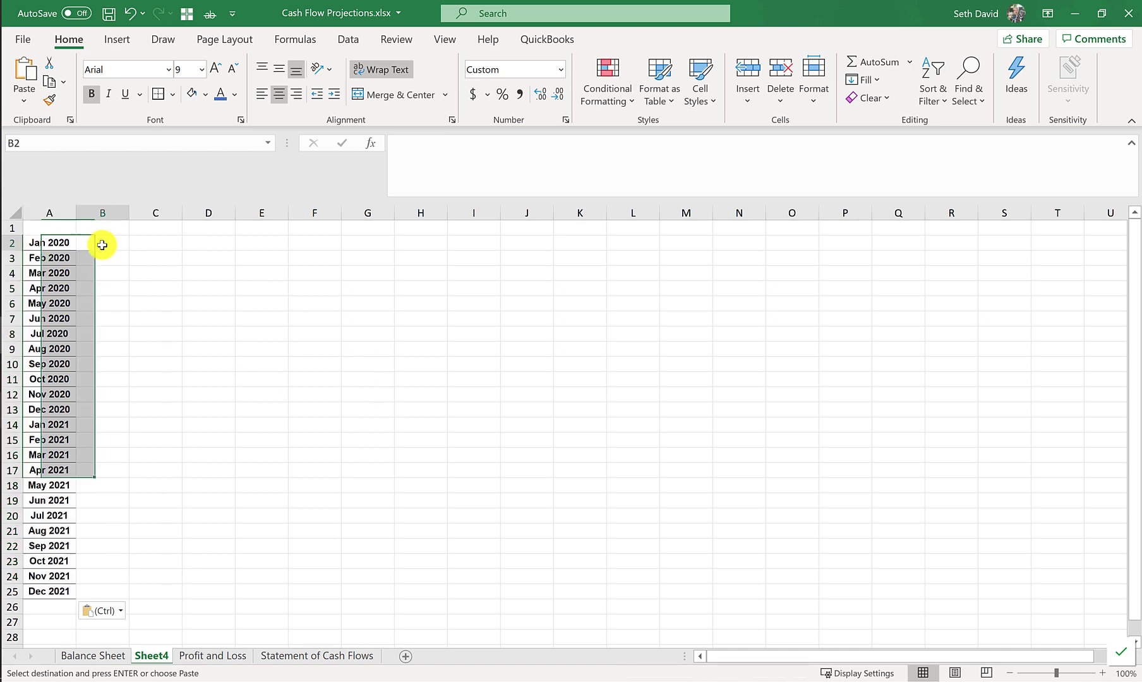
# - Review the Total Bank Accounts formulas for Jan 2020 and Jun to Aug 2020 on the Balance Sheet, and their source sheet Statement of Cash Flows
pyautogui.click(91, 657)
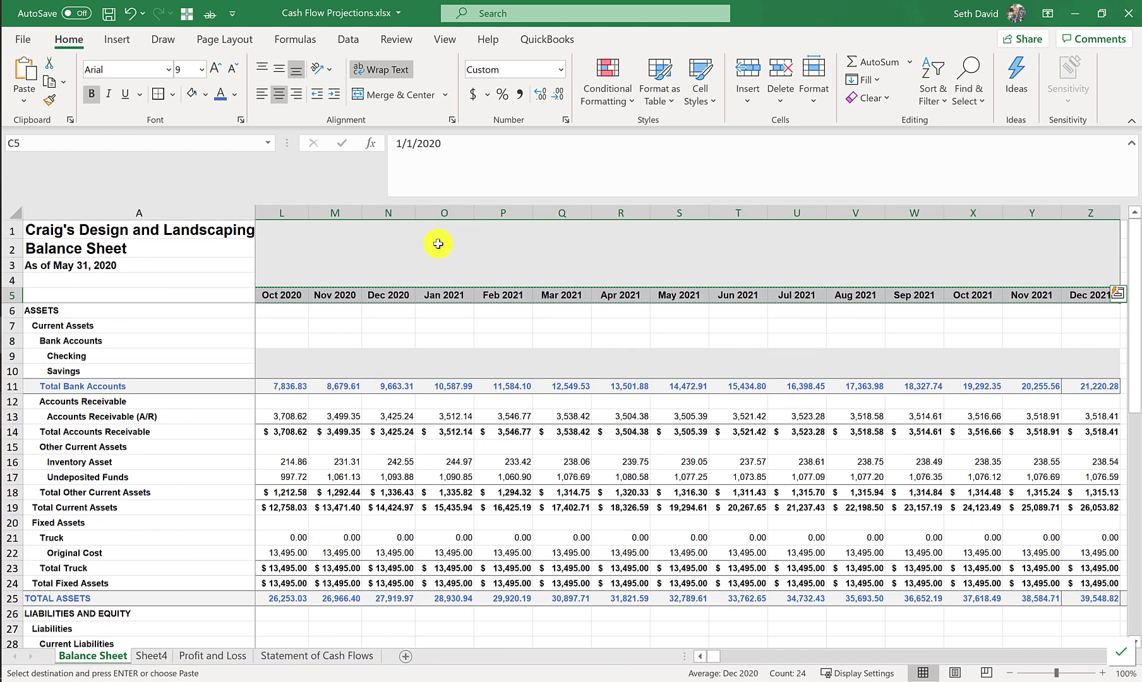
pyautogui.click(214, 386)
pyautogui.hscroll(-5, 310, 387)
pyautogui.click(314, 386)
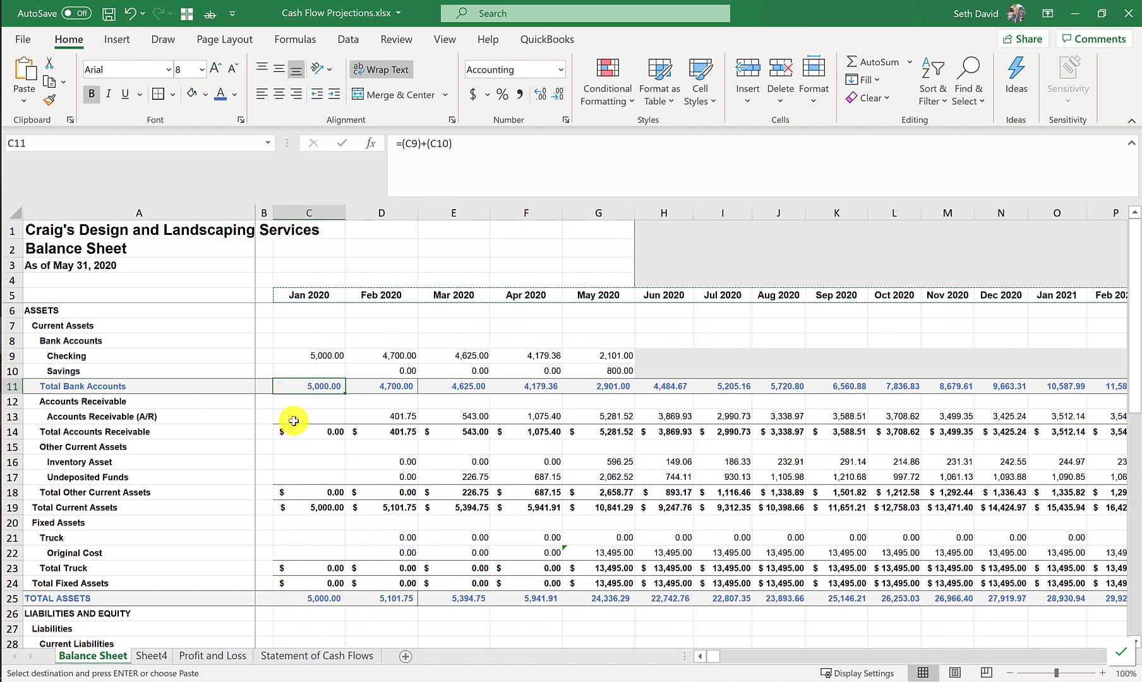
pyautogui.click(684, 387)
pyautogui.press('Right')
pyautogui.press('Right')
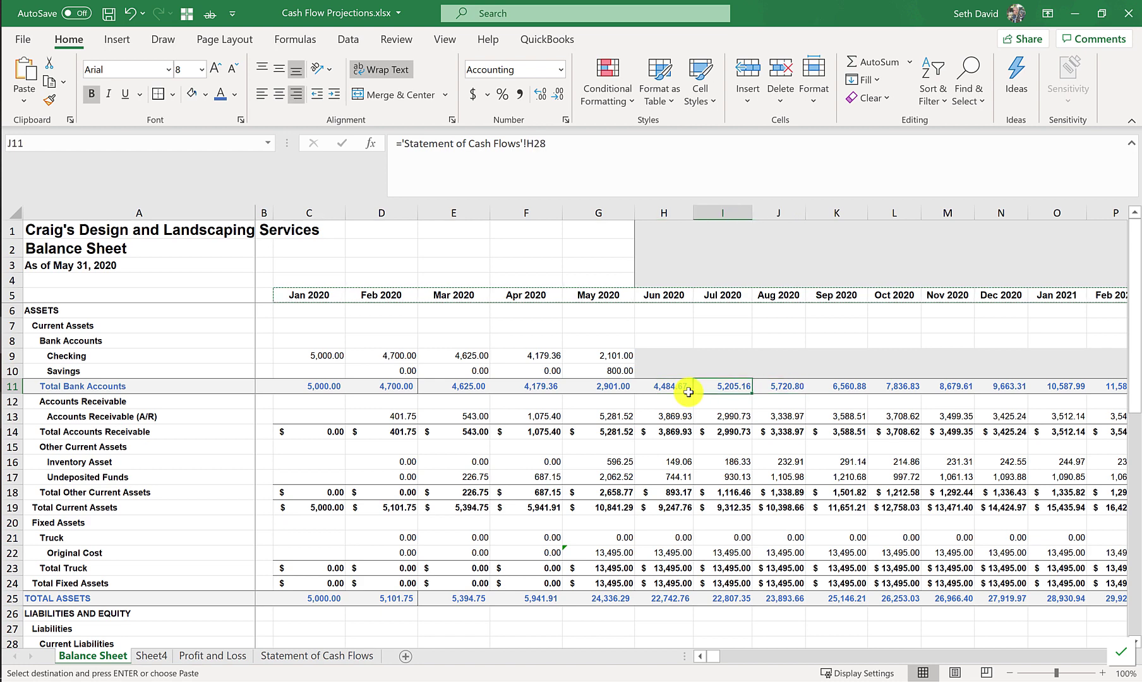
pyautogui.click(688, 392)
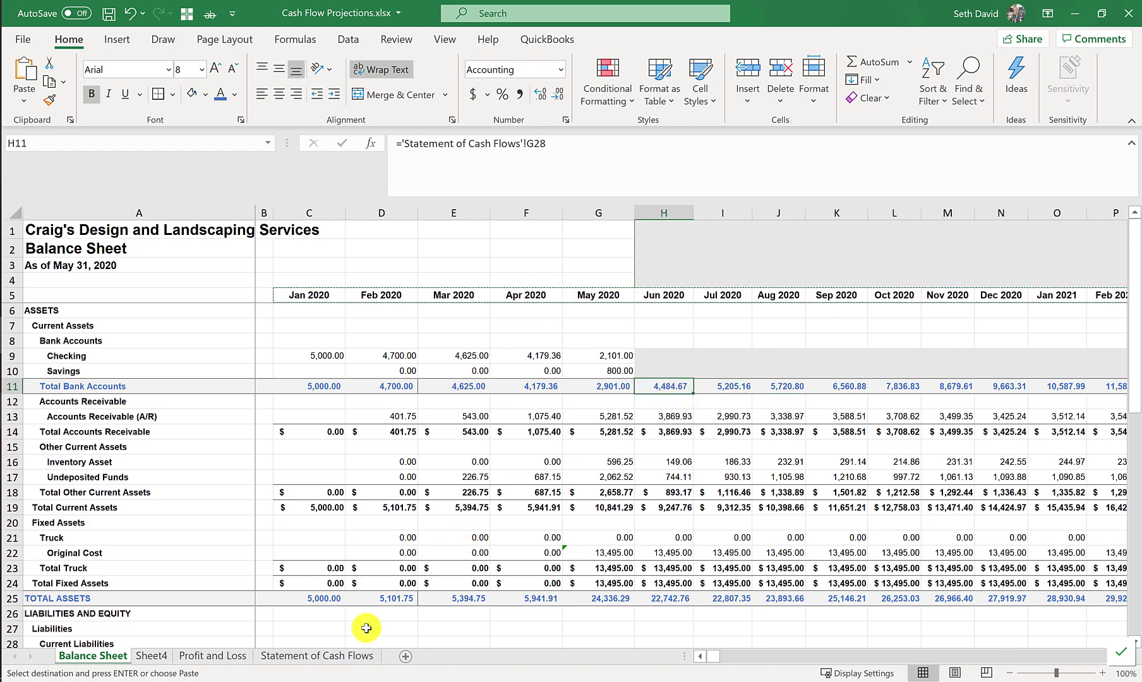
pyautogui.click(316, 657)
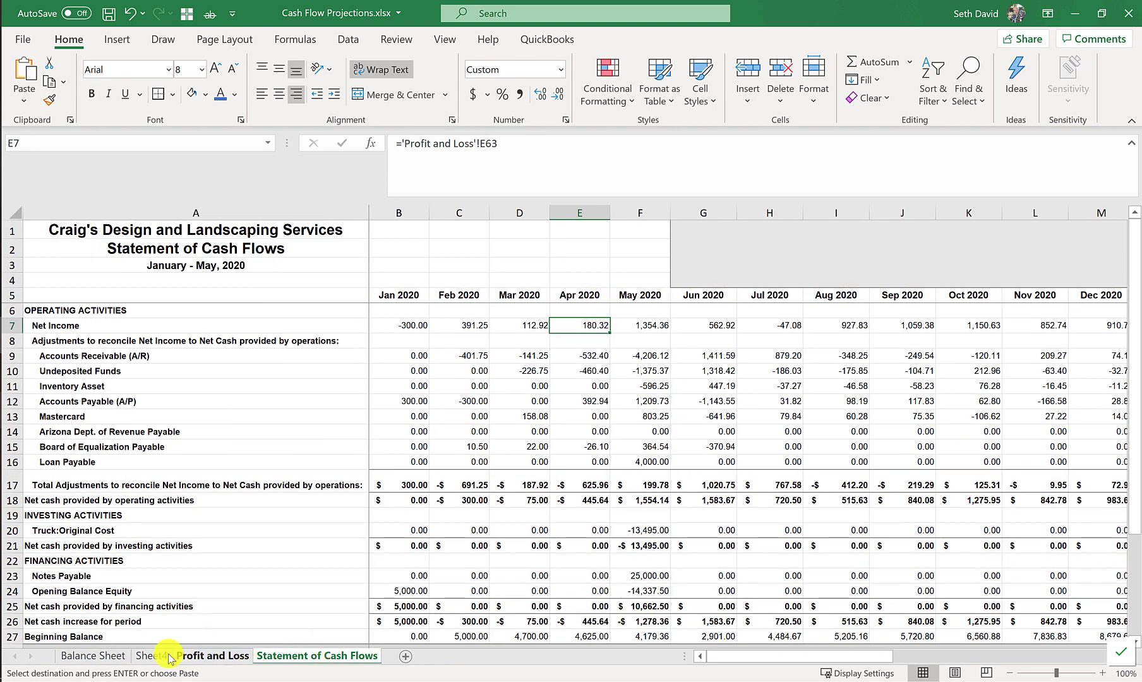
pyautogui.click(151, 656)
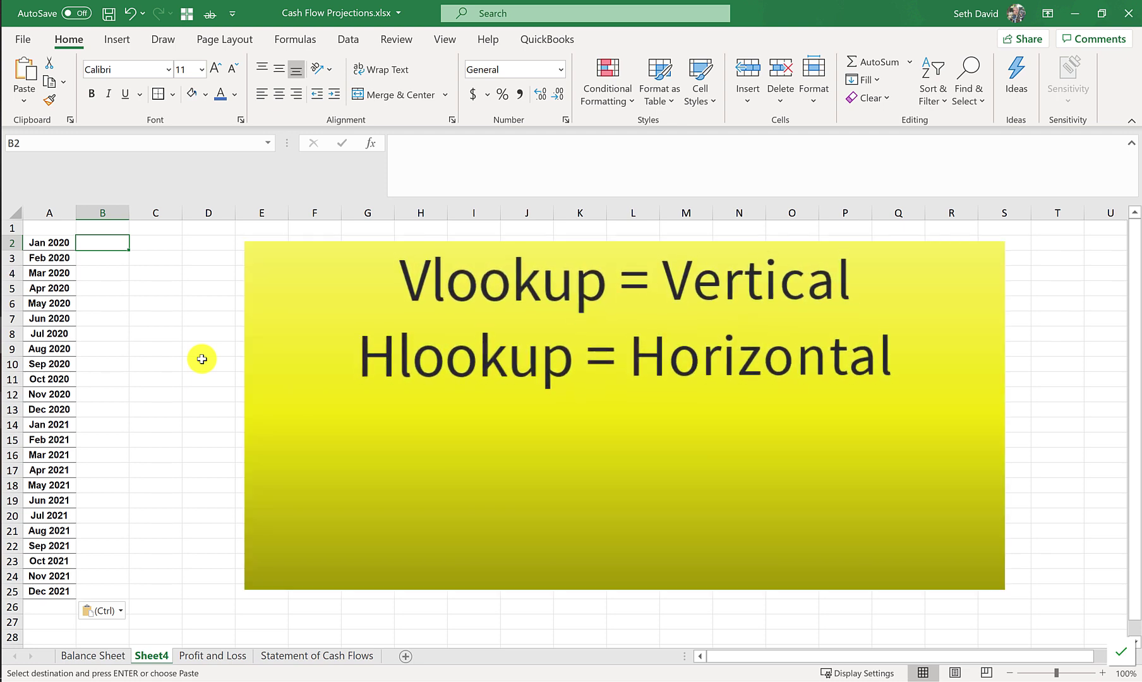
# - Trace the Mar 2020 header in row 5 of the Balance Sheet down to its Total Bank Accounts value in row 11
pyautogui.click(79, 656)
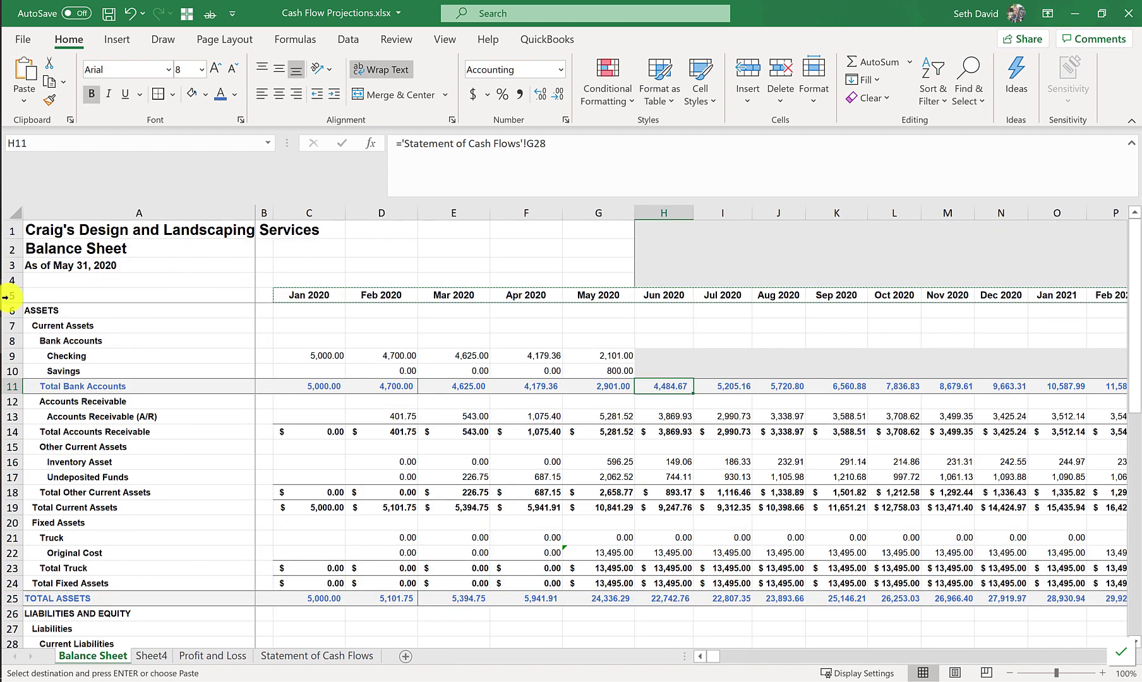
pyautogui.click(10, 296)
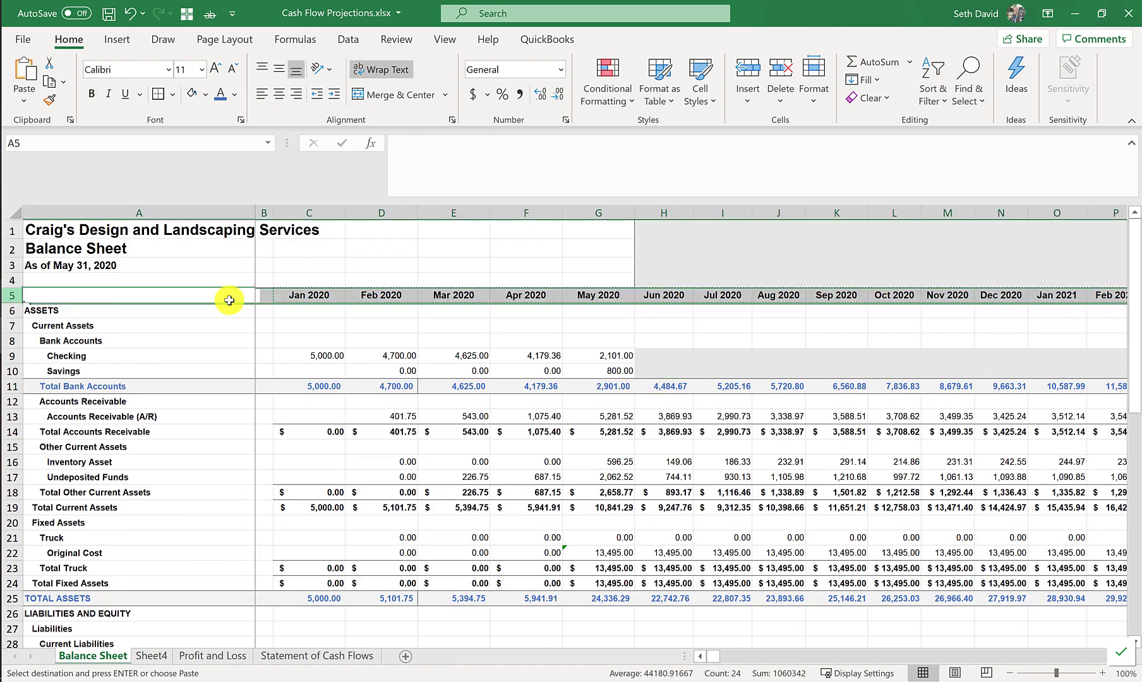
pyautogui.click(300, 294)
pyautogui.click(454, 297)
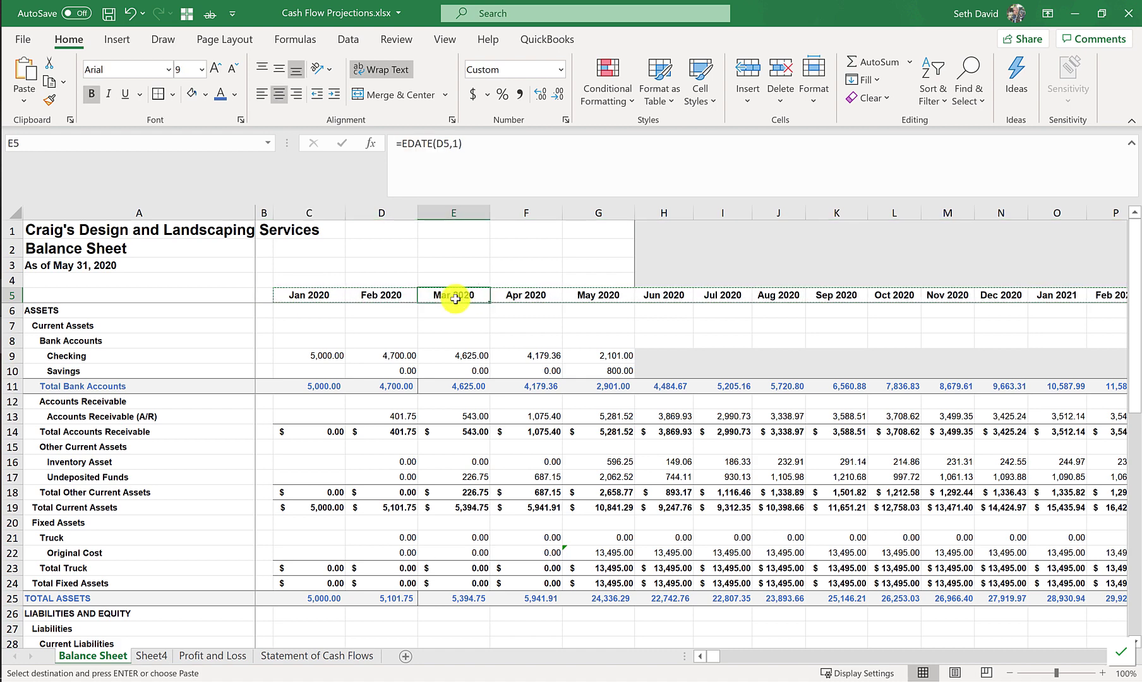
pyautogui.moveTo(455, 298); pyautogui.dragTo(451, 387)
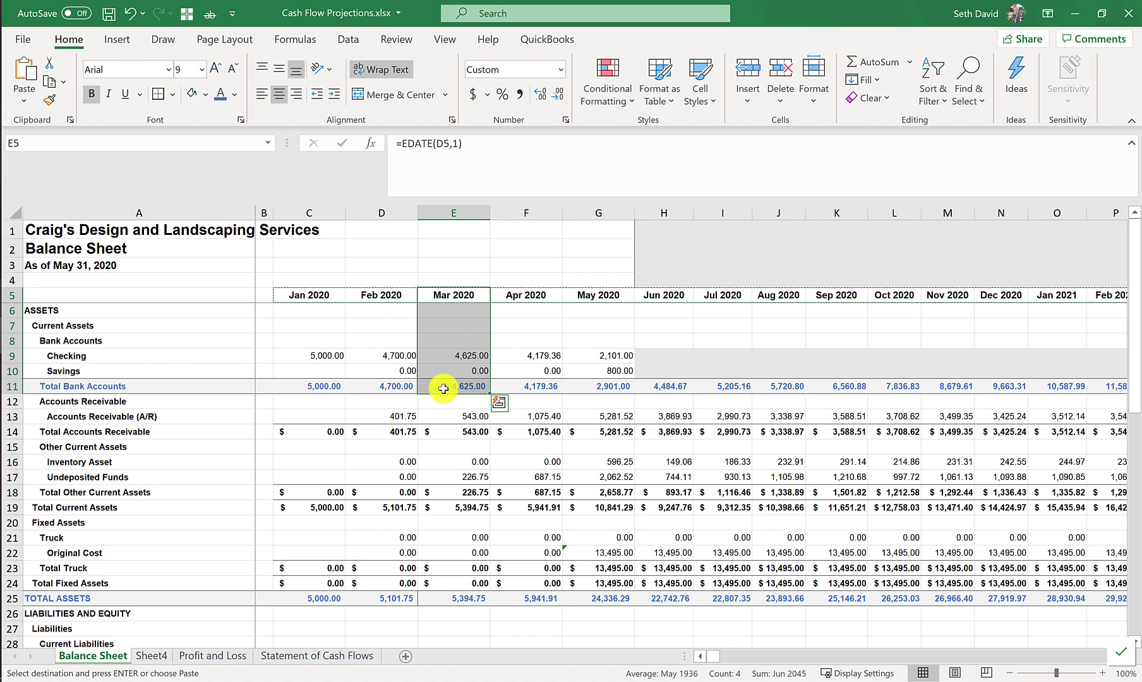
pyautogui.click(443, 389)
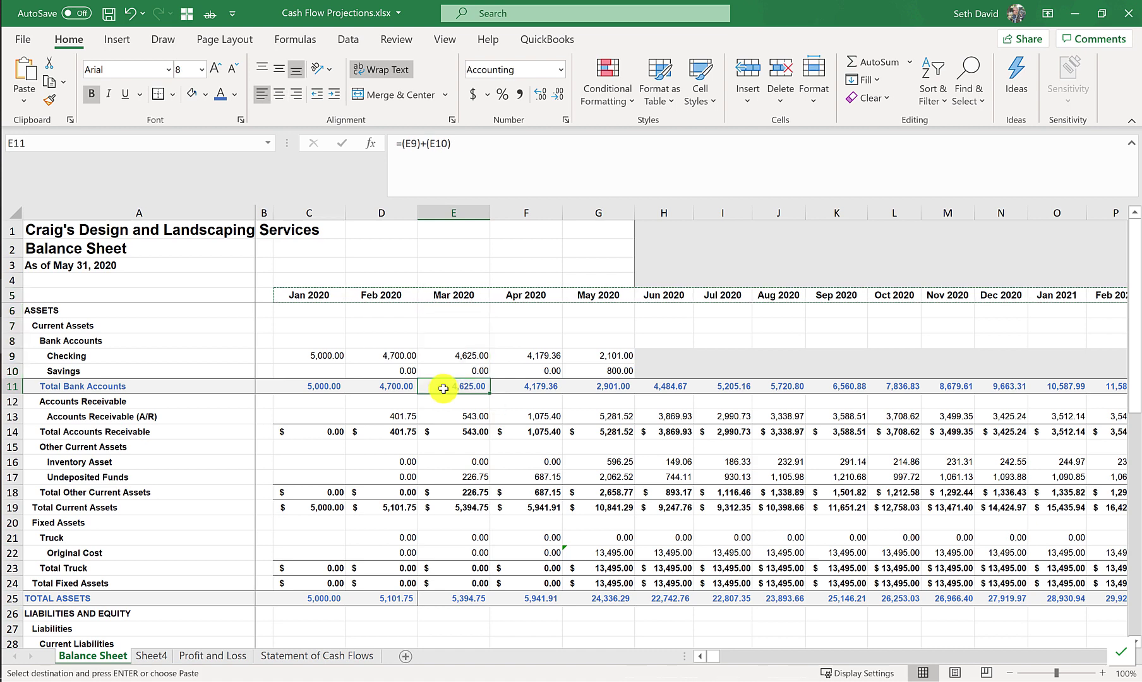
# - Start an HLOOKUP formula in B2 of Sheet4 with A2 as the lookup value, and switch to the Balance Sheet for its table array
pyautogui.keyDown('ctrl'); pyautogui.click(144, 657); pyautogui.keyUp('ctrl')
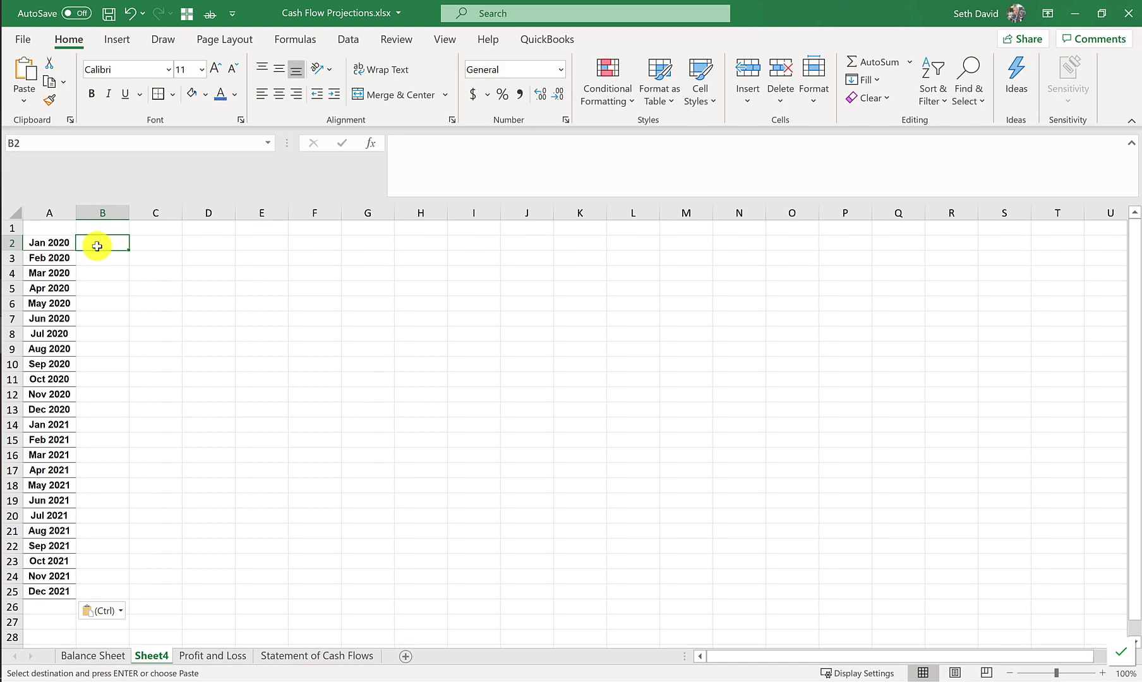
pyautogui.write('=hlo')
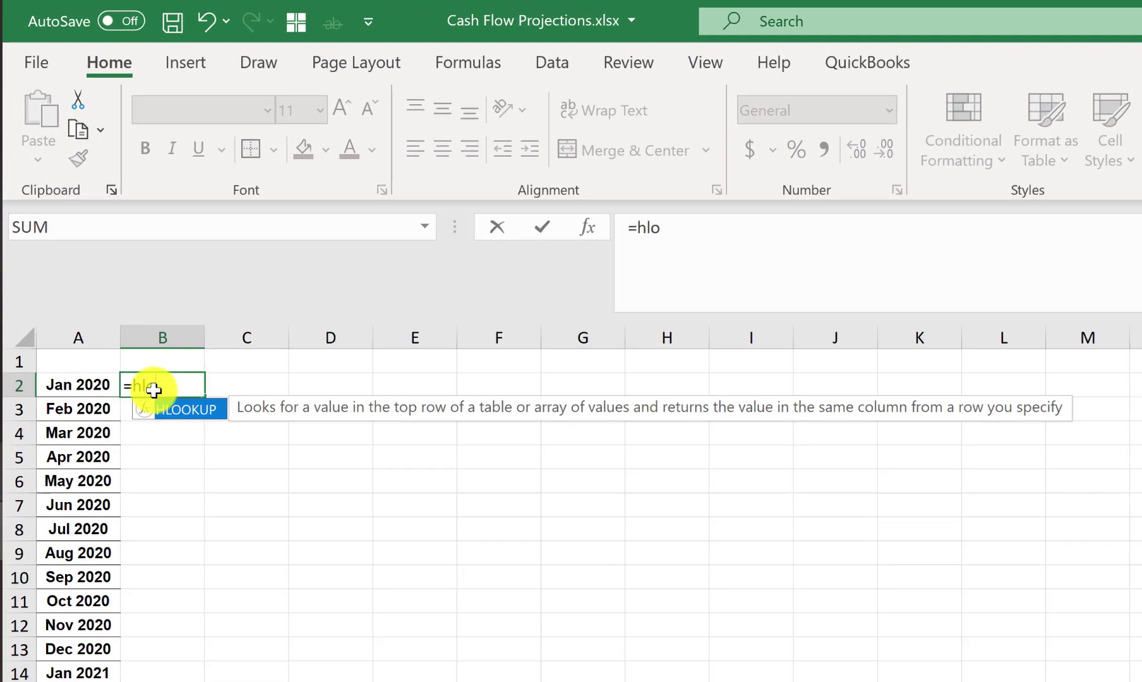
pyautogui.press('Tab')
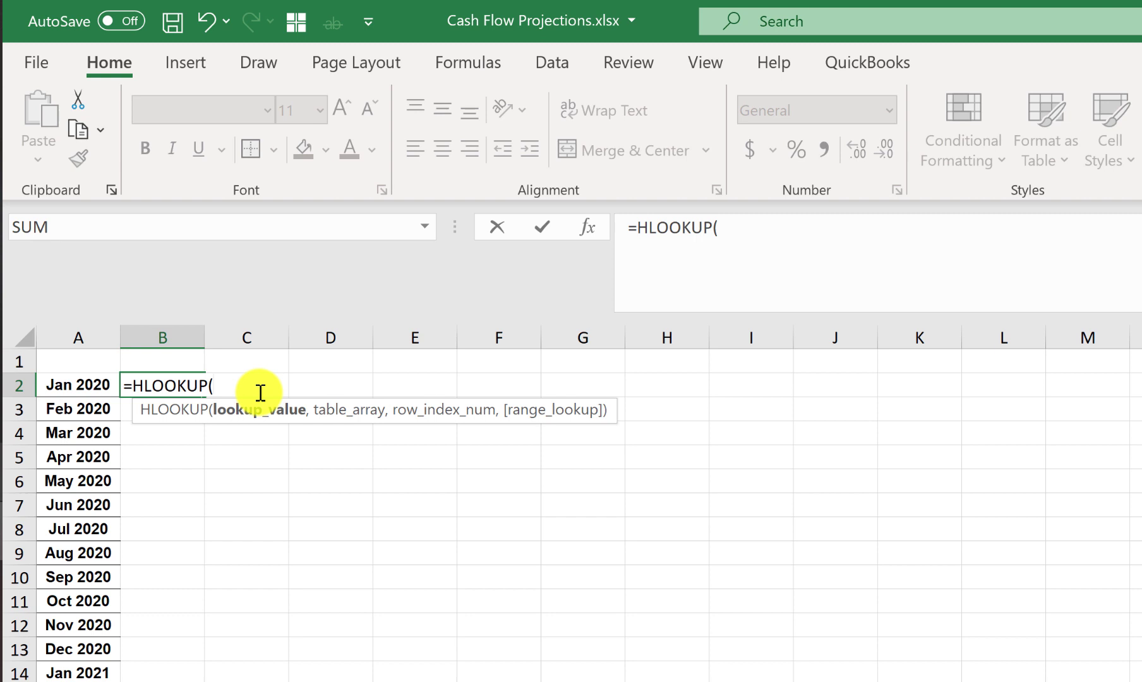
pyautogui.click(61, 383)
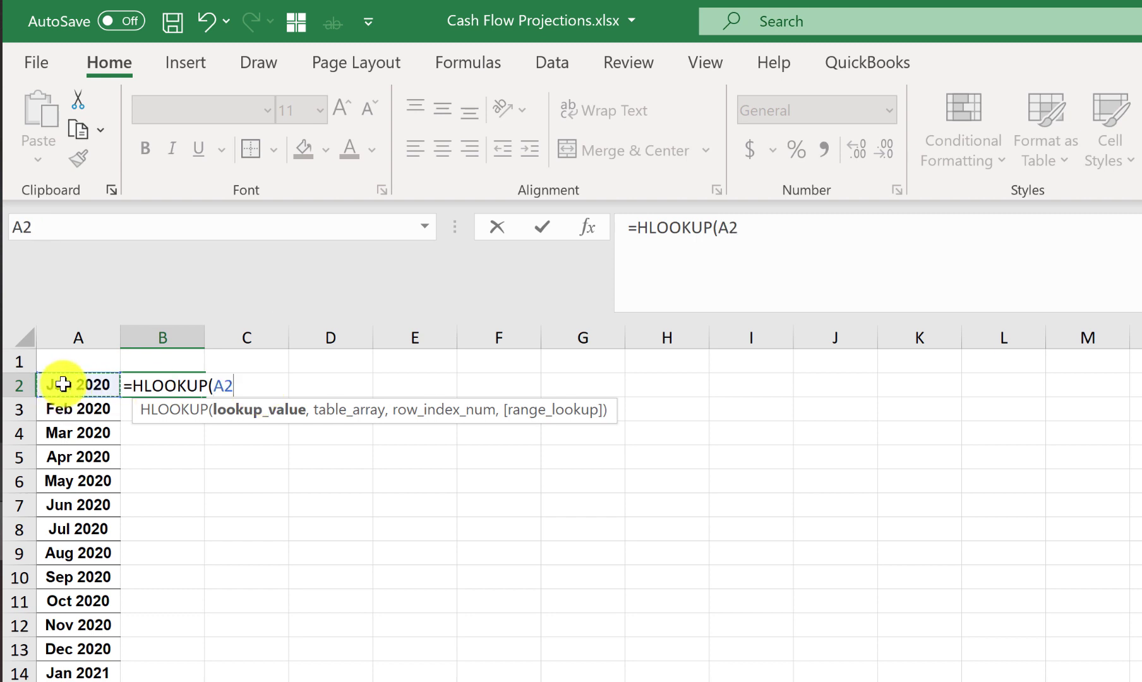
pyautogui.write(',')
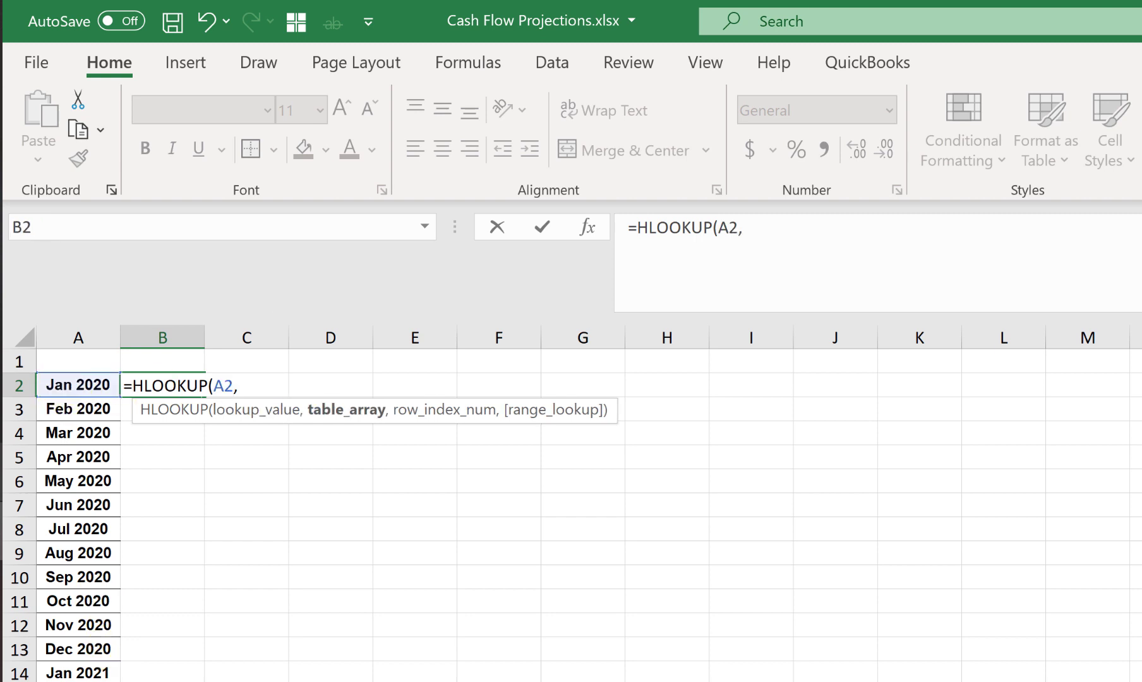
pyautogui.hotkey('ctrl', 'pagedown')
pyautogui.click(484, 471)
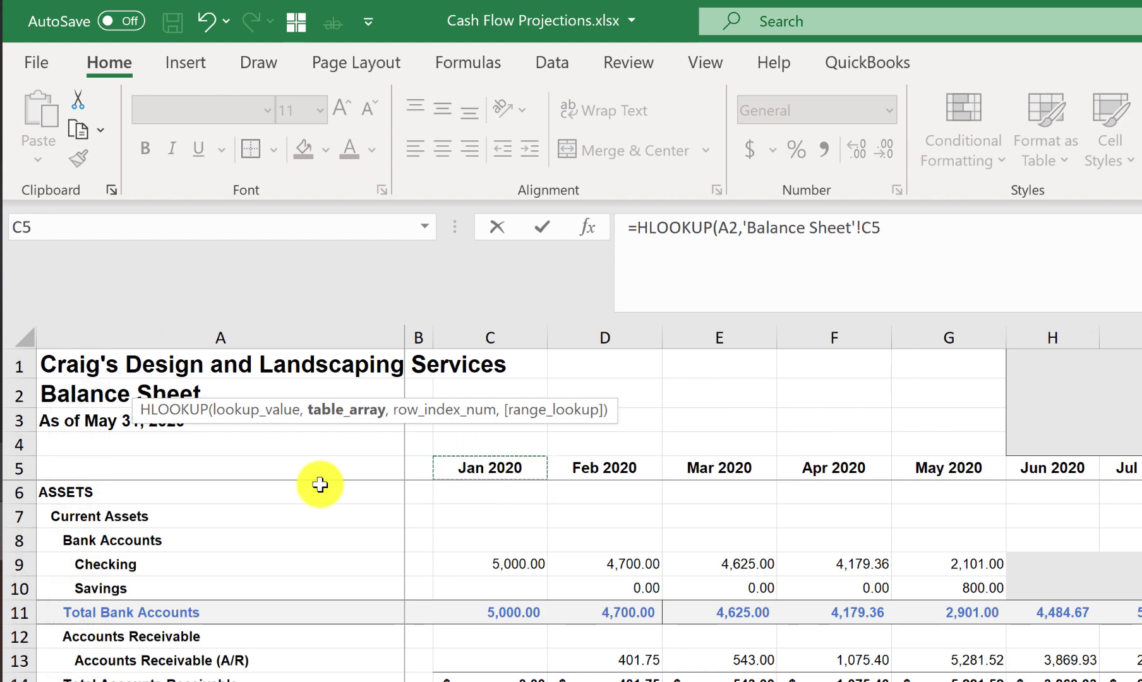
pyautogui.hotkey('shift', 'Down')
pyautogui.hotkey('shift', 'Down')
pyautogui.hotkey('shift', 'Down')
pyautogui.hotkey('shift', 'Down')
pyautogui.hotkey('shift', 'Down')
pyautogui.hotkey('shift', 'Down')
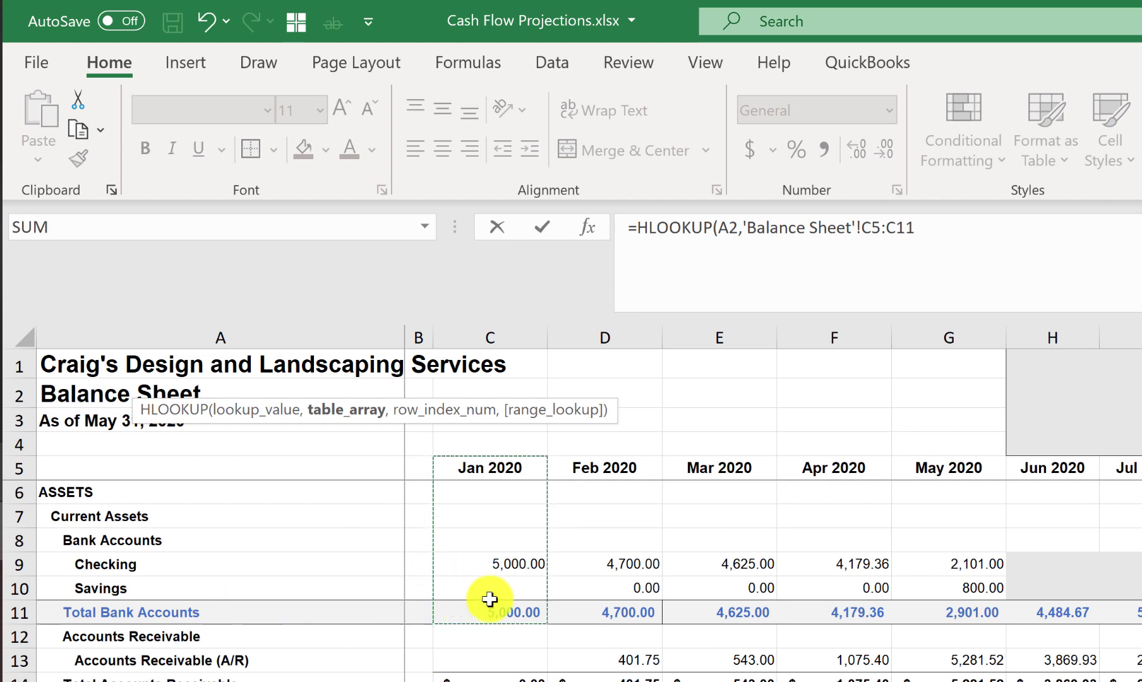
# - Set the HLOOKUP table array to 'Balance Sheet'!C5:Z11, from the Jan 2020 header through the last month's Total Bank Accounts
pyautogui.click(493, 471)
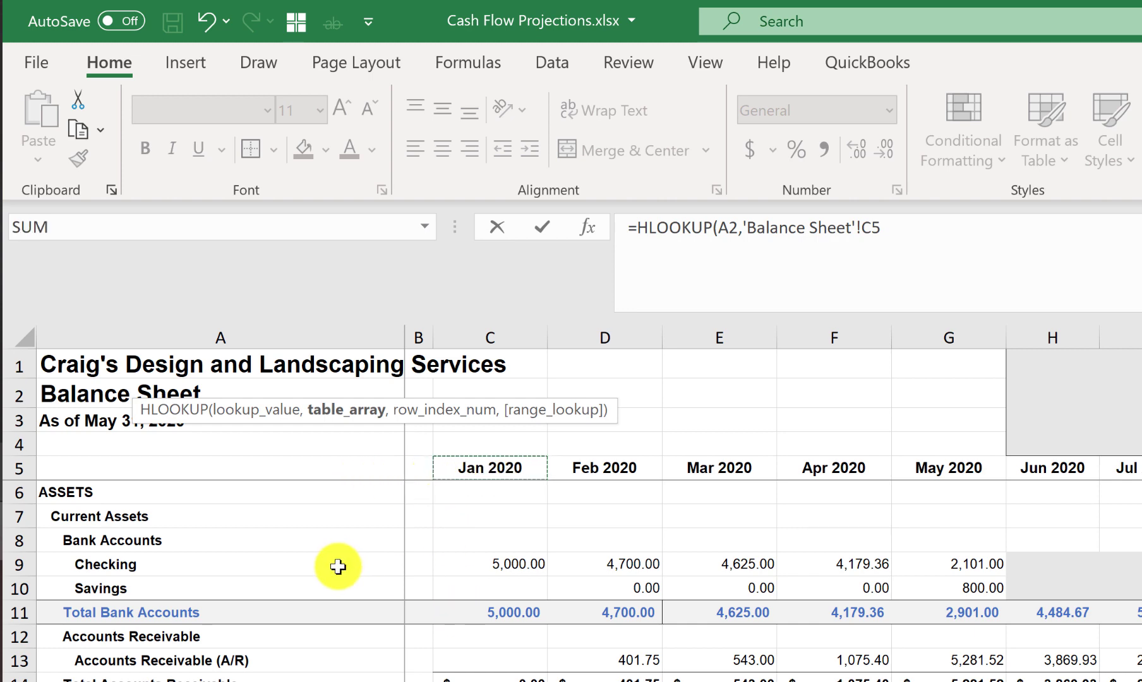
pyautogui.hotkey('shift', 'Down')
pyautogui.hotkey('shift', 'Down')
pyautogui.hotkey('shift', 'Down')
pyautogui.hotkey('shift', 'Down')
pyautogui.hotkey('shift', 'Down')
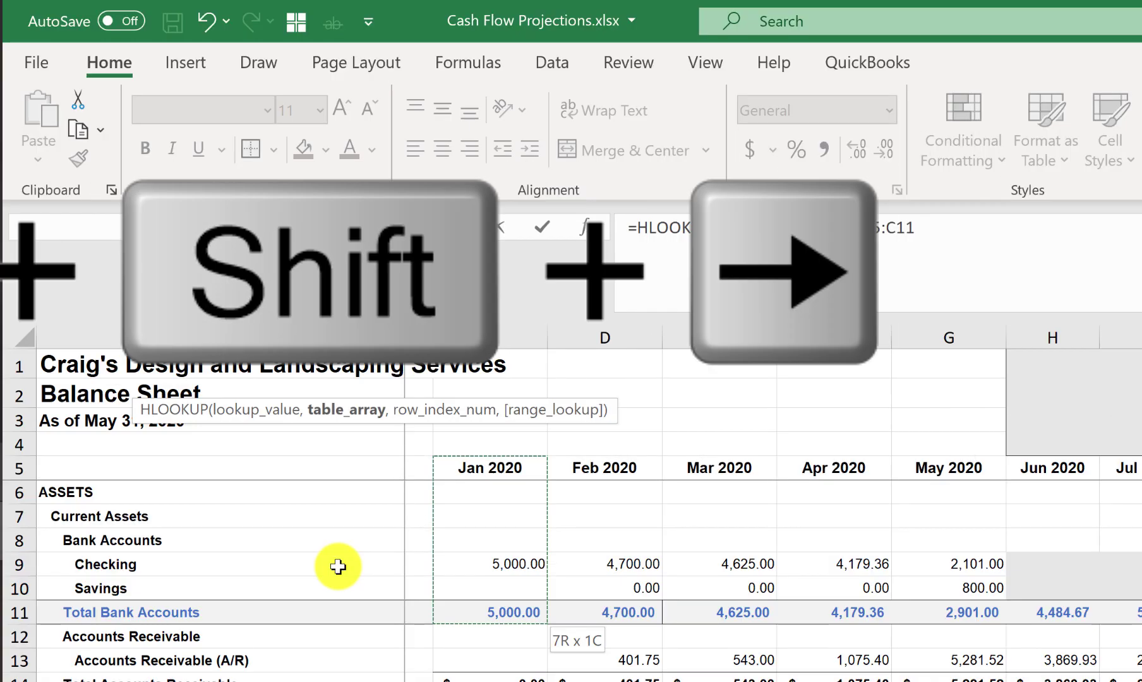
pyautogui.hotkey('ctrl', 'shift', 'Right')
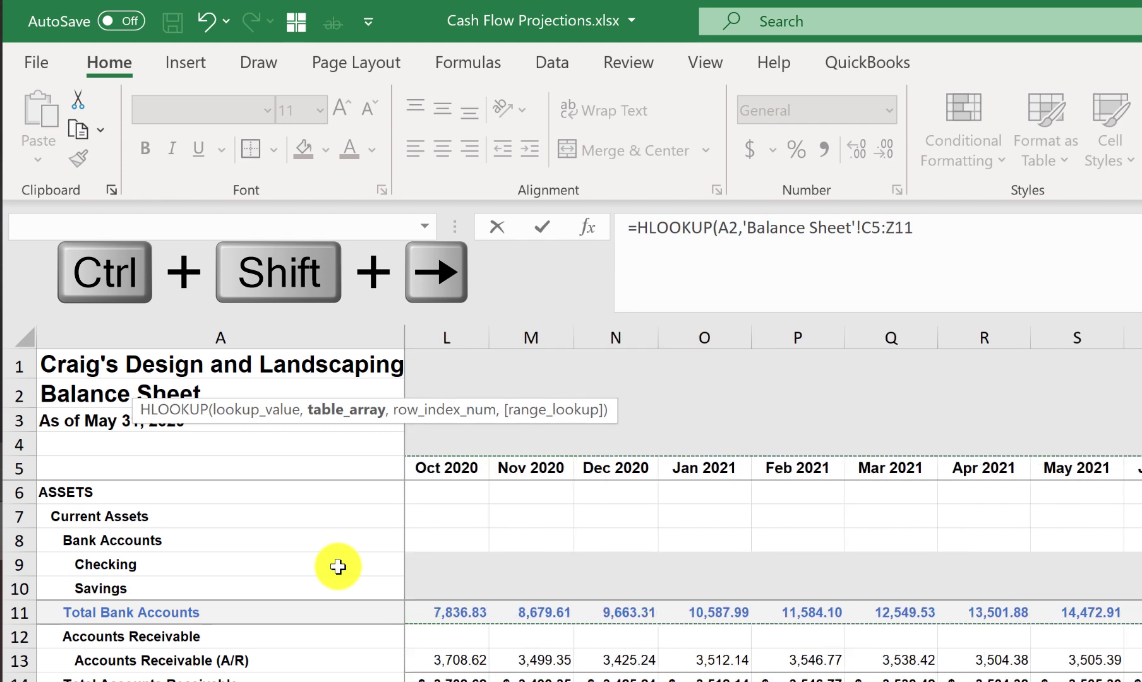
# - Complete the B2 HLOOKUP with row index 7 and an exact match (FALSE), and apply the comma style to the cell
pyautogui.write(',')
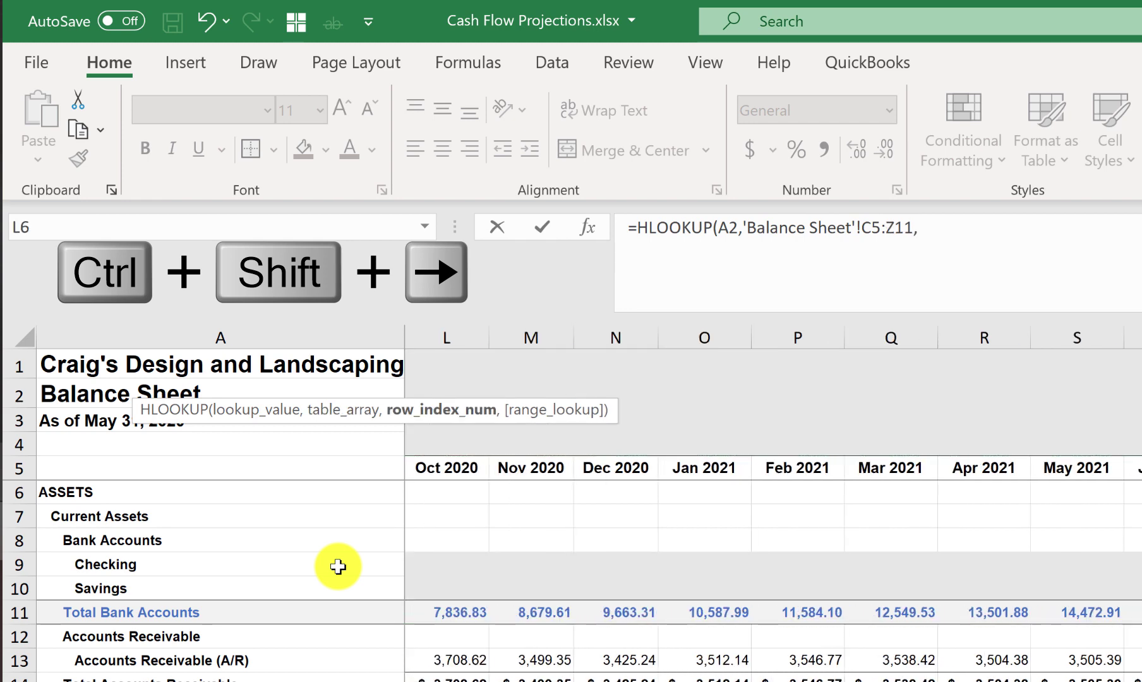
pyautogui.write('7')
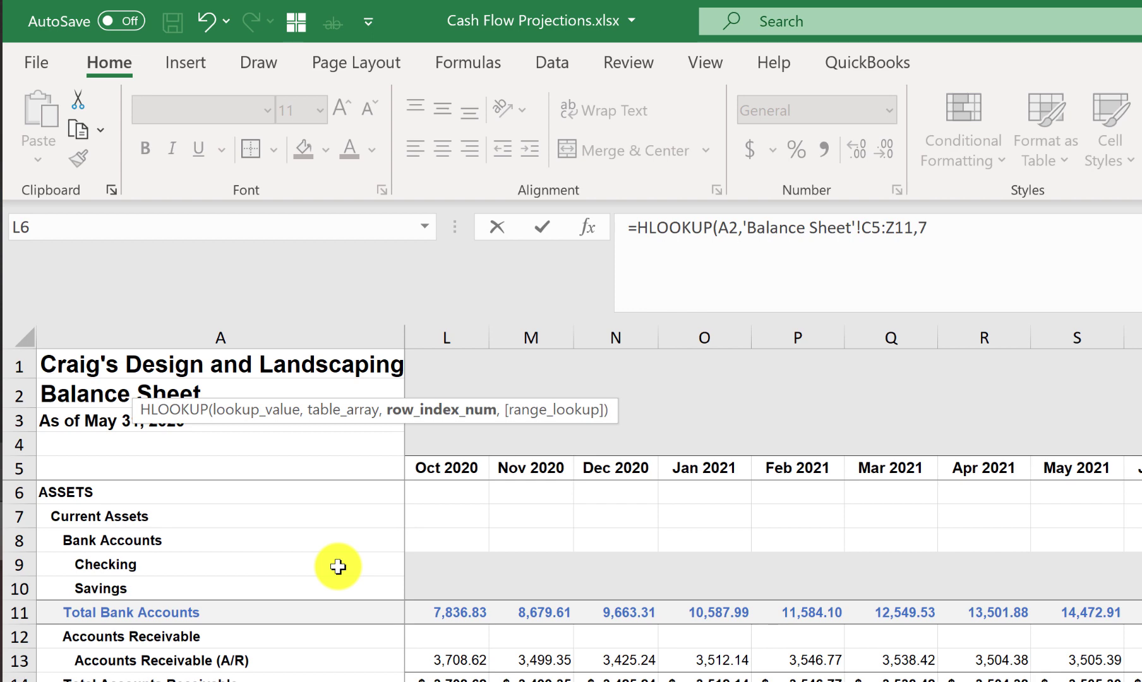
pyautogui.write(',false')
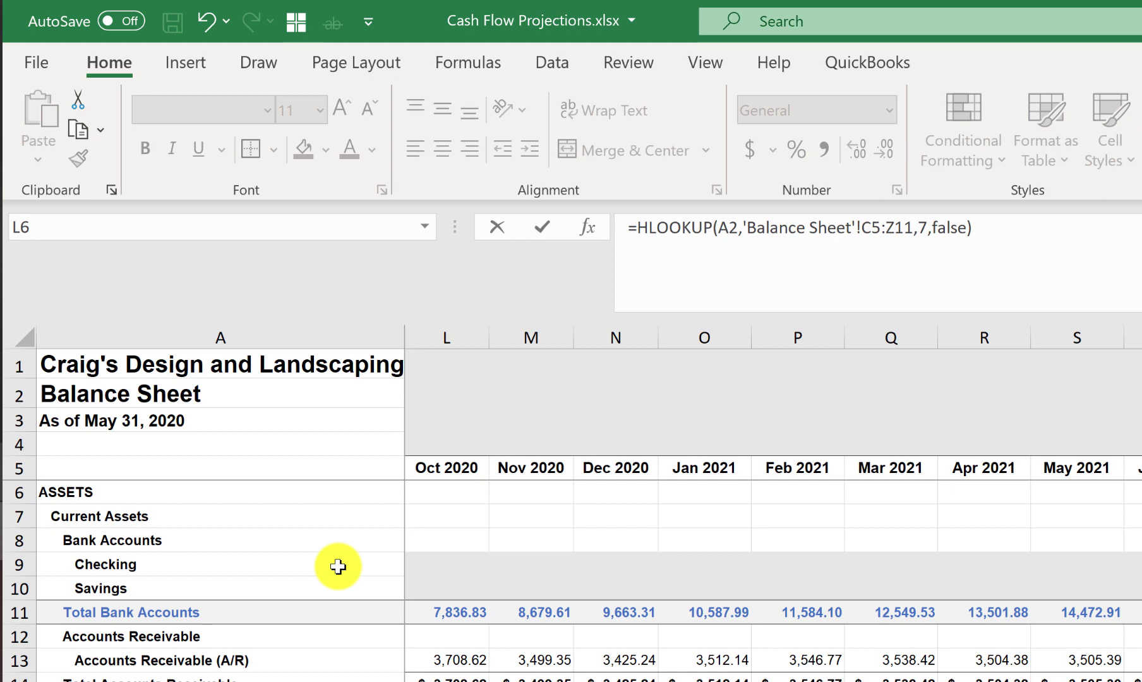
pyautogui.press('Return')
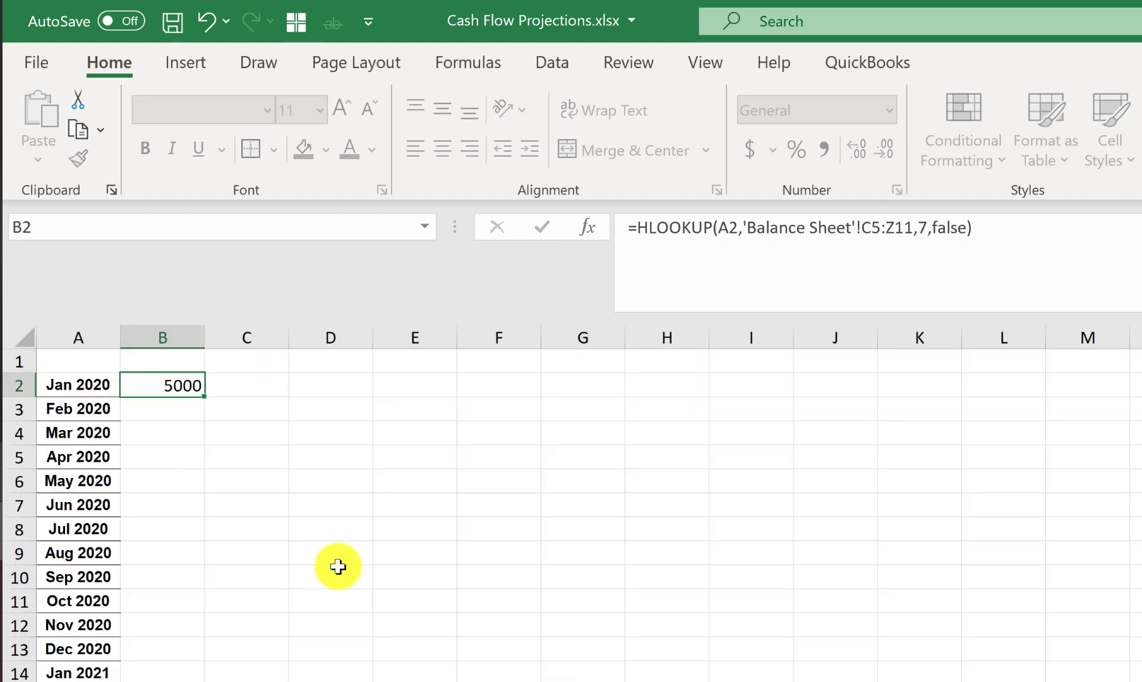
pyautogui.press('Up')
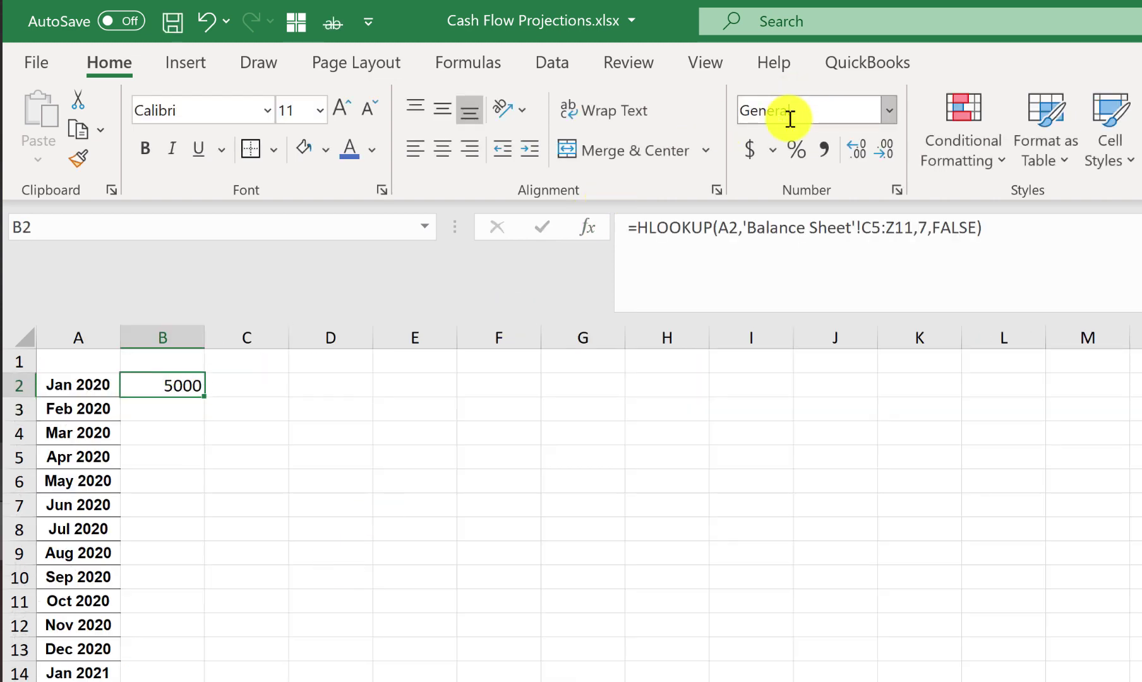
pyautogui.click(824, 149)
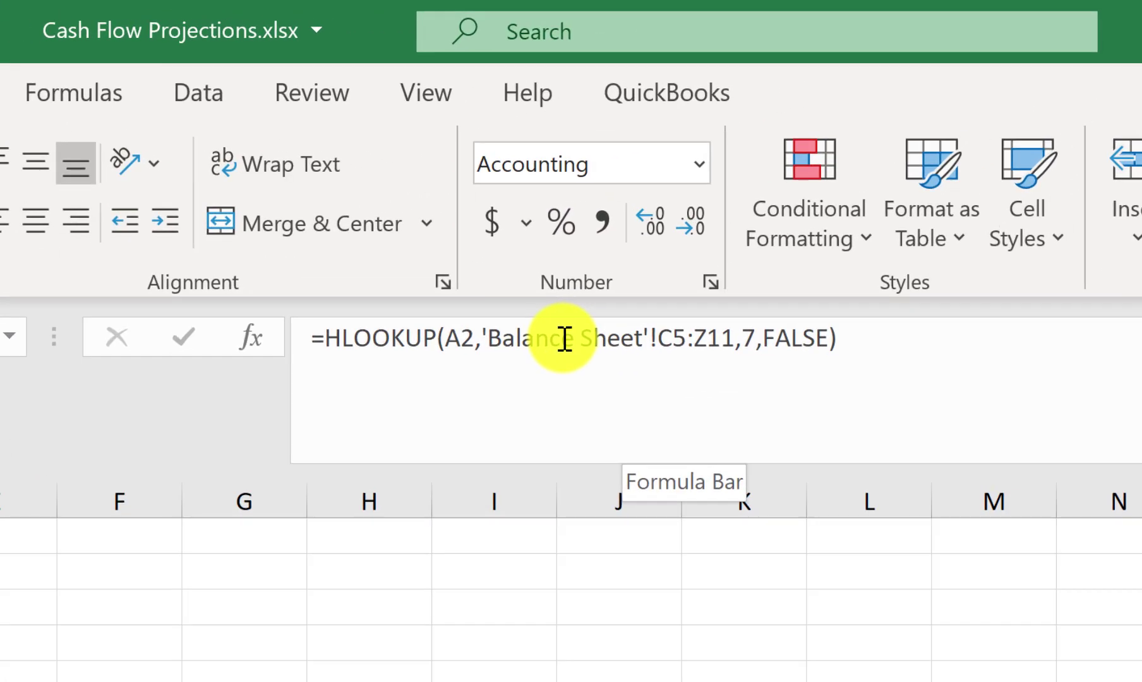
# - Inspect the relative range C5:Z11 in the B2 formula and copy the formula into B3 as a test
pyautogui.click(787, 234)
pyautogui.moveTo(658, 339); pyautogui.dragTo(736, 336)
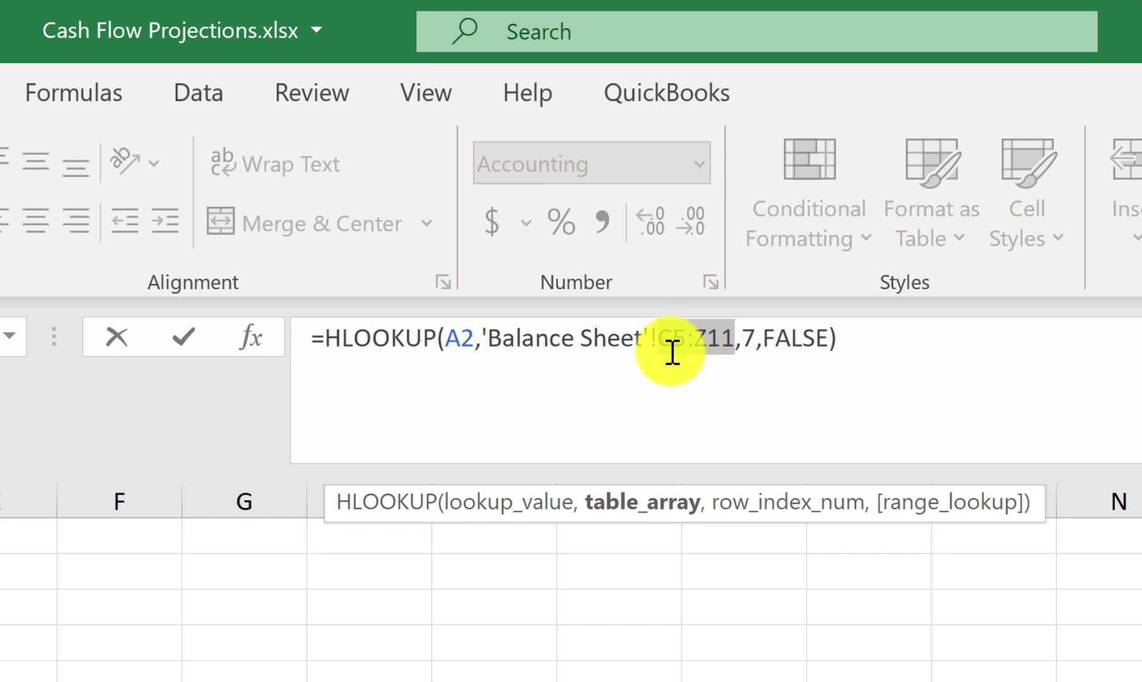
pyautogui.press('Escape')
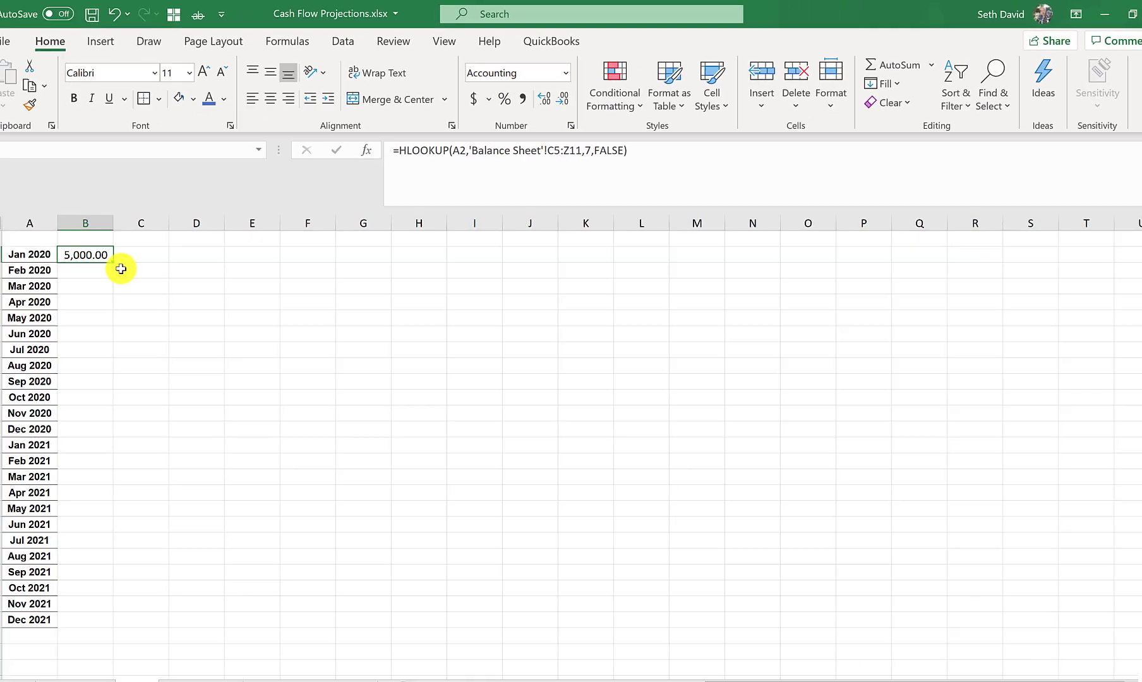
pyautogui.hotkey('ctrl', 'c')
pyautogui.hotkey('ctrl', 'v')
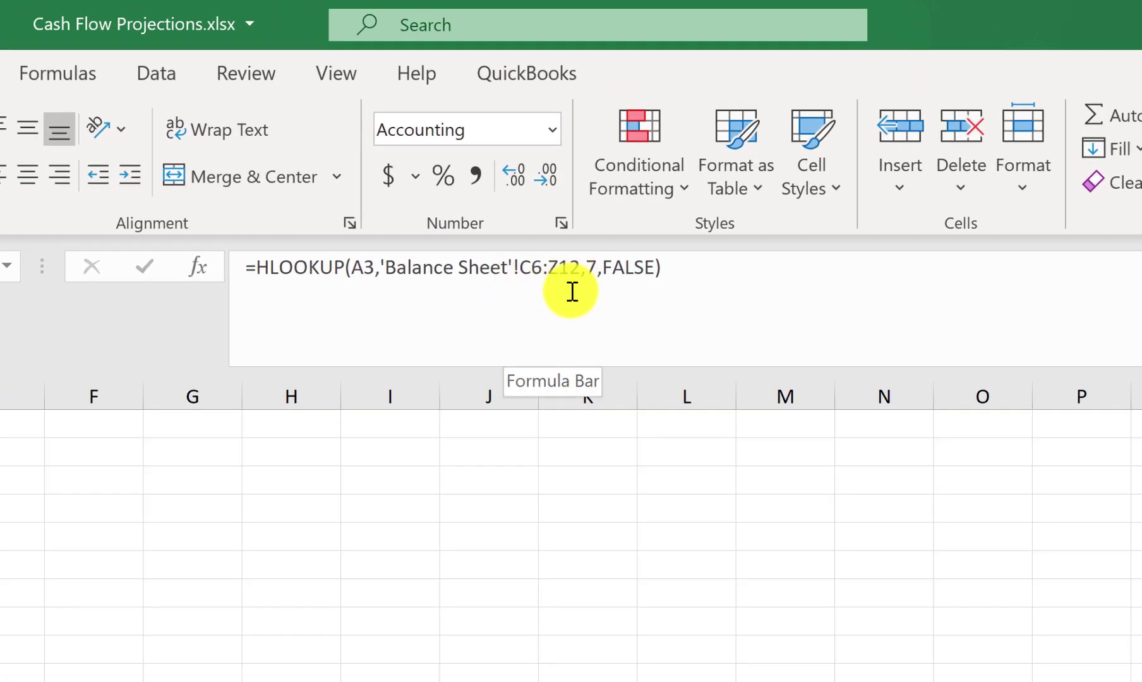
# - Make the table array in the B2 HLOOKUP absolute as 'Balance Sheet'!$C$5:$Z$11
pyautogui.press('Up')
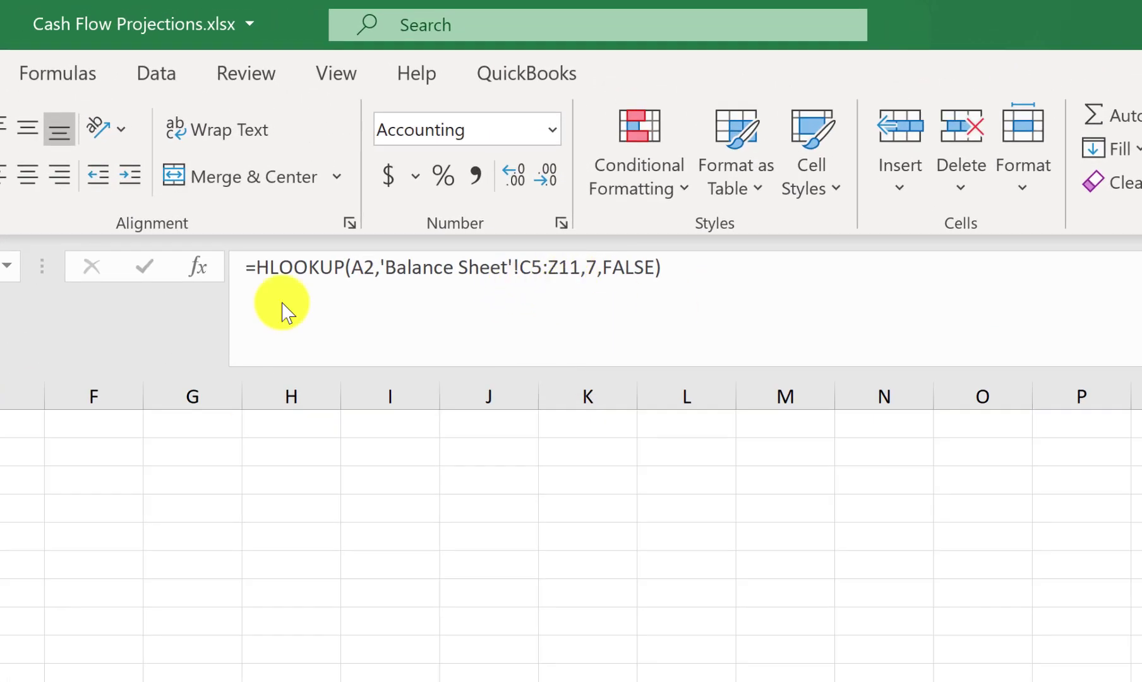
pyautogui.click(526, 270)
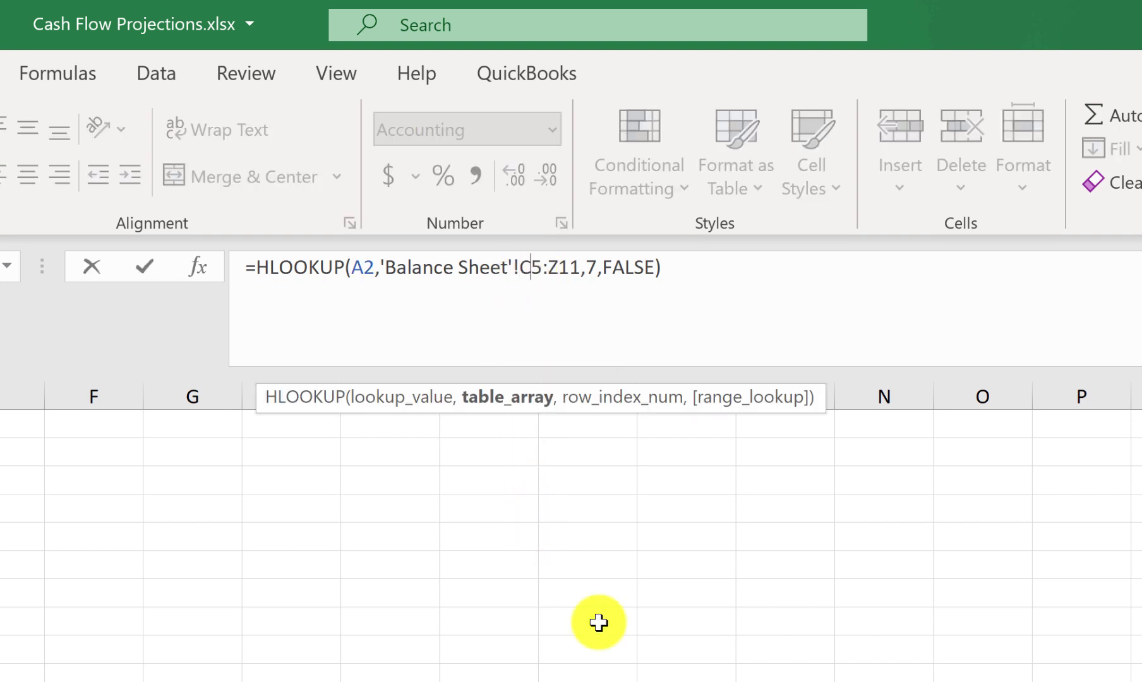
pyautogui.write('$')
pyautogui.press('Right')
pyautogui.write('$C$5:')
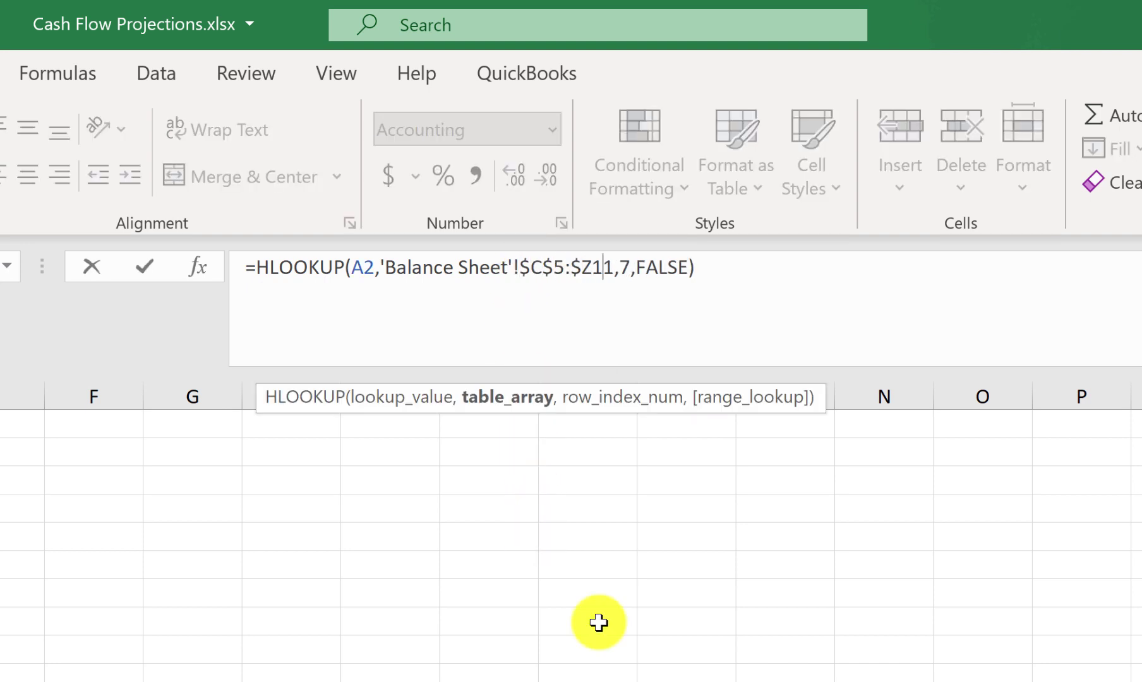
pyautogui.write('$')
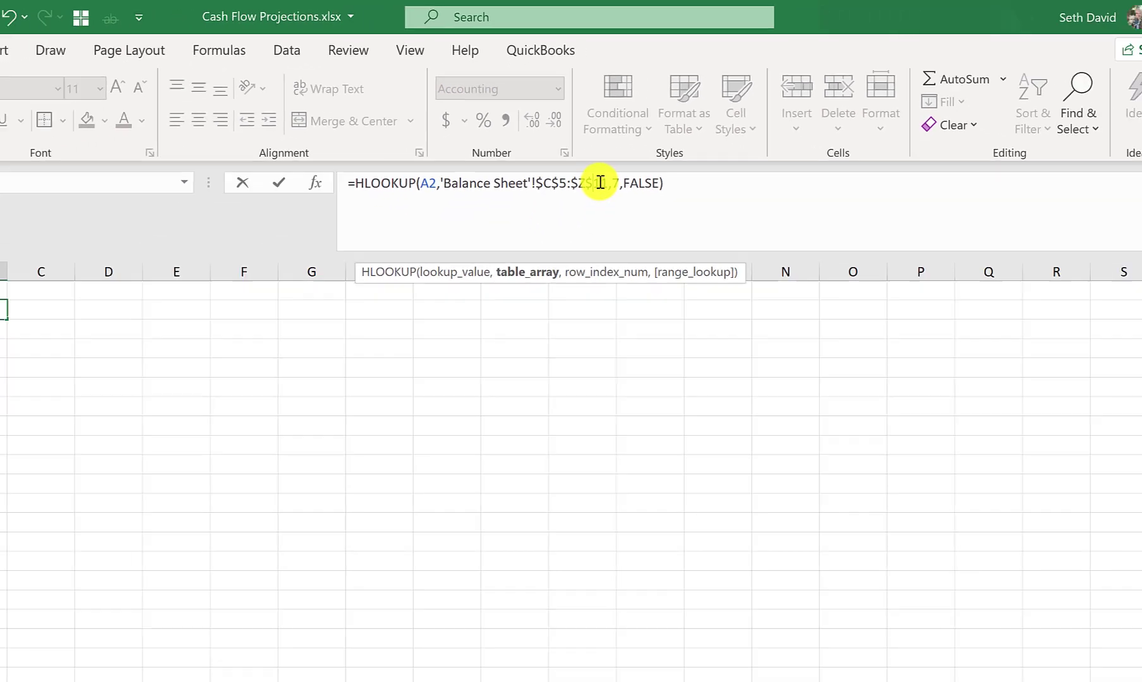
pyautogui.press('Return')
pyautogui.press('Up')
# - Copy the B2 formula down through B25 for every month to Dec 2021 and autofit column B
pyautogui.hotkey('ctrl', 'c')
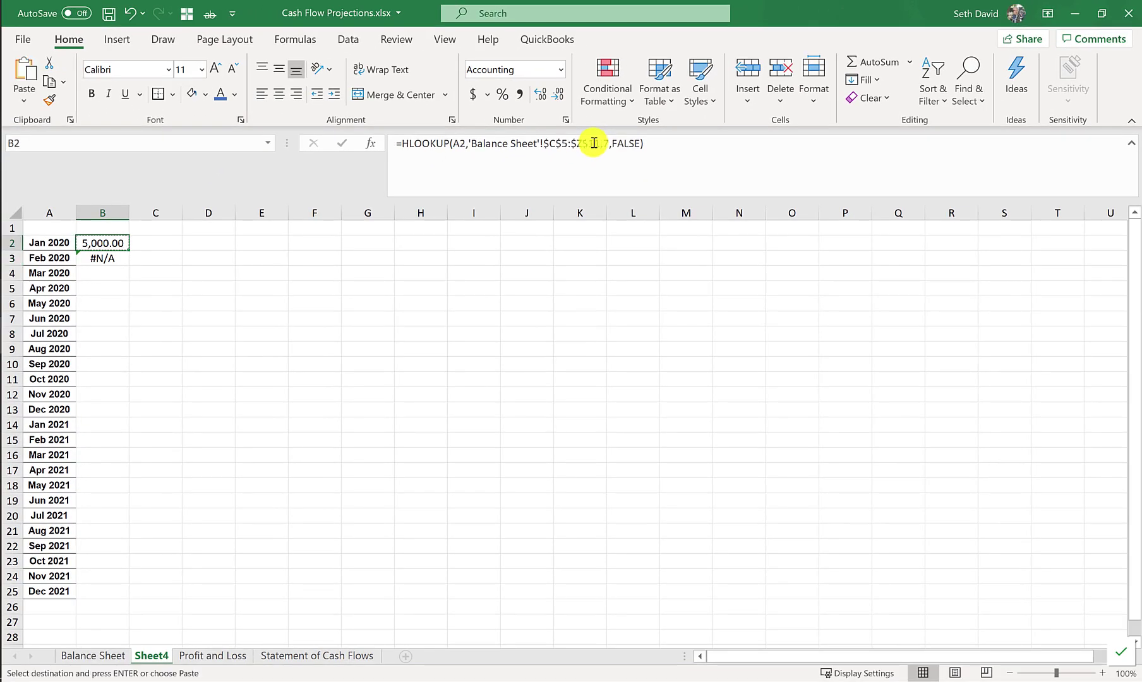
pyautogui.hotkey('shift', 'Down')
pyautogui.hotkey('shift', 'Down')
pyautogui.hotkey('shift', 'Down')
pyautogui.hotkey('shift', 'Down')
pyautogui.hotkey('shift', 'Down')
pyautogui.hotkey('shift', 'Down')
pyautogui.hotkey('shift', 'Down')
pyautogui.hotkey('shift', 'Down')
pyautogui.hotkey('shift', 'Down')
pyautogui.hotkey('shift', 'Down')
pyautogui.hotkey('shift', 'Down')
pyautogui.hotkey('shift', 'Down')
pyautogui.hotkey('shift', 'Down')
pyautogui.hotkey('shift', 'Down')
pyautogui.hotkey('shift', 'Down')
pyautogui.hotkey('shift', 'Down')
pyautogui.hotkey('shift', 'Down')
pyautogui.hotkey('shift', 'Down')
pyautogui.hotkey('shift', 'Down')
pyautogui.hotkey('shift', 'Down')
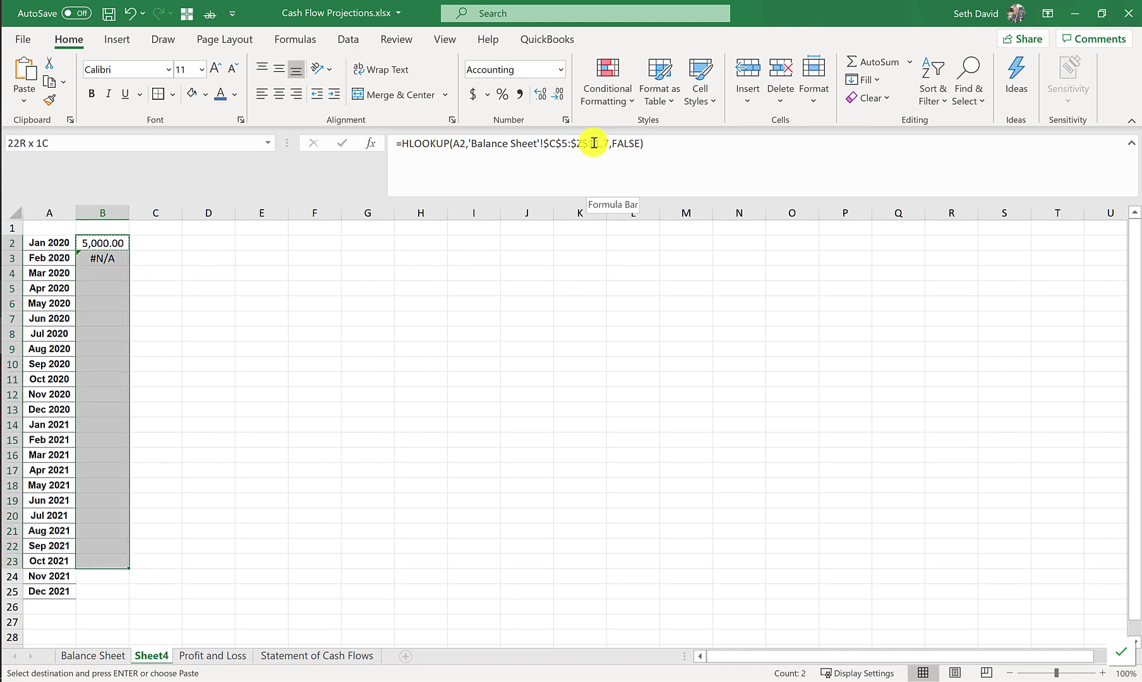
pyautogui.hotkey('shift', 'Down')
pyautogui.hotkey('shift', 'Down')
pyautogui.hotkey('ctrl', 'v')
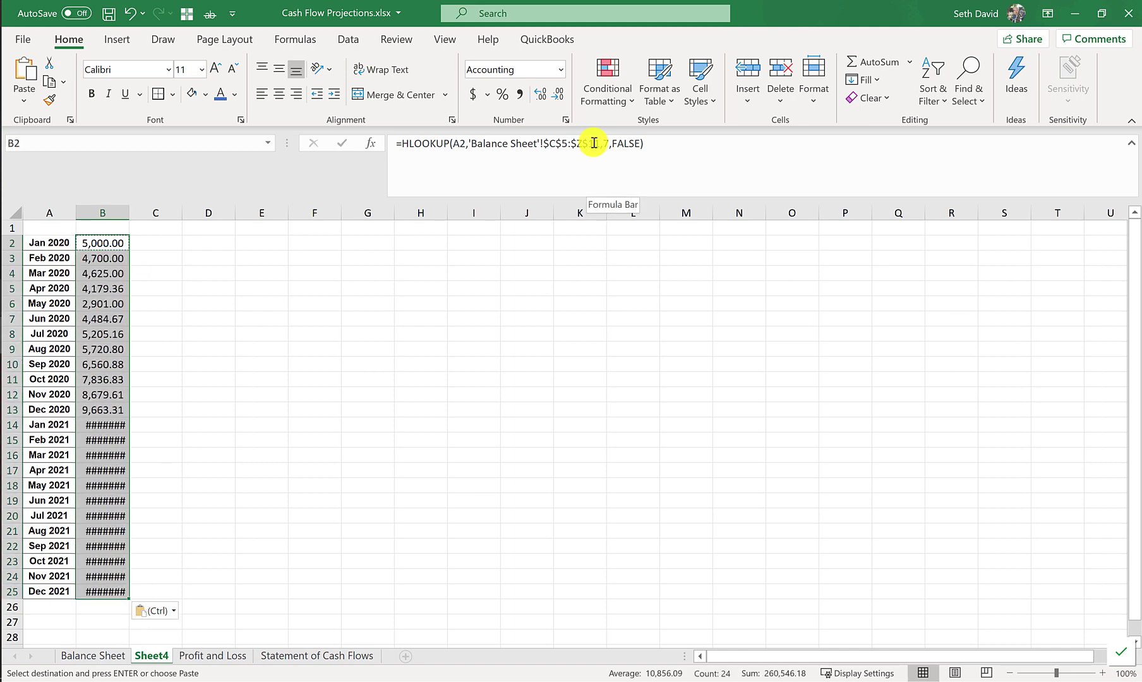
pyautogui.hotkey('ctrl', 'Down')
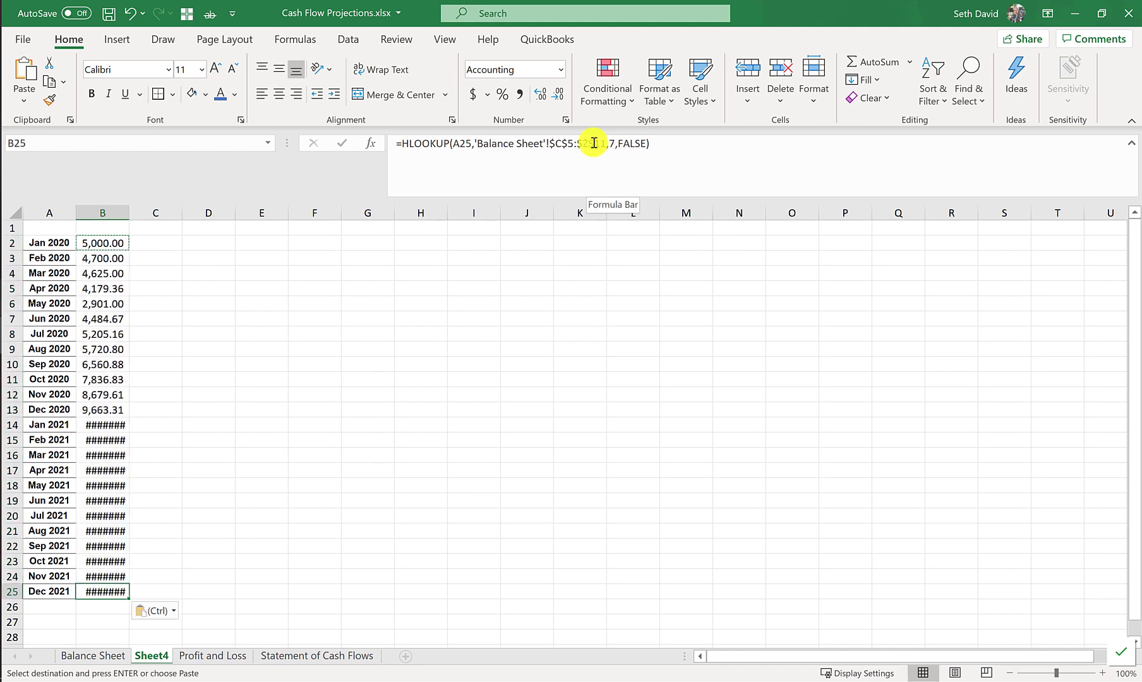
pyautogui.doubleClick(130, 204)
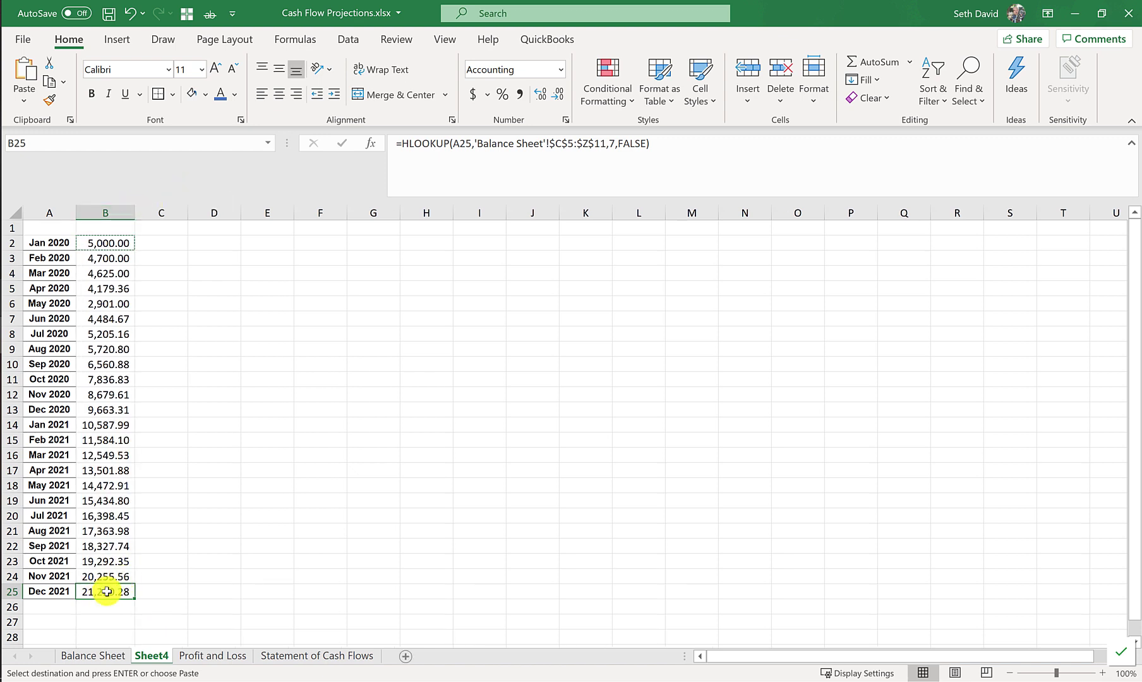
# - Compare the Dec 2020 and Dec 2021 Total Bank Accounts on the Balance Sheet with the values looked up on Sheet4
pyautogui.scroll(-2, 103, 594)
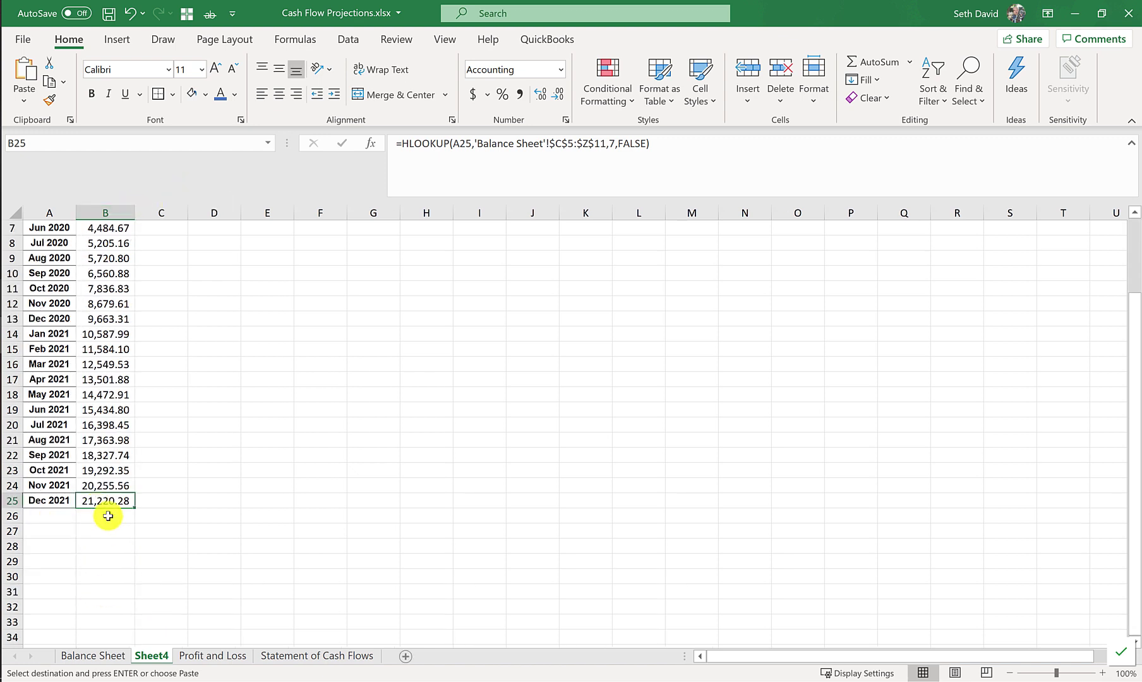
pyautogui.moveTo(101, 508); pyautogui.dragTo(317, 365)
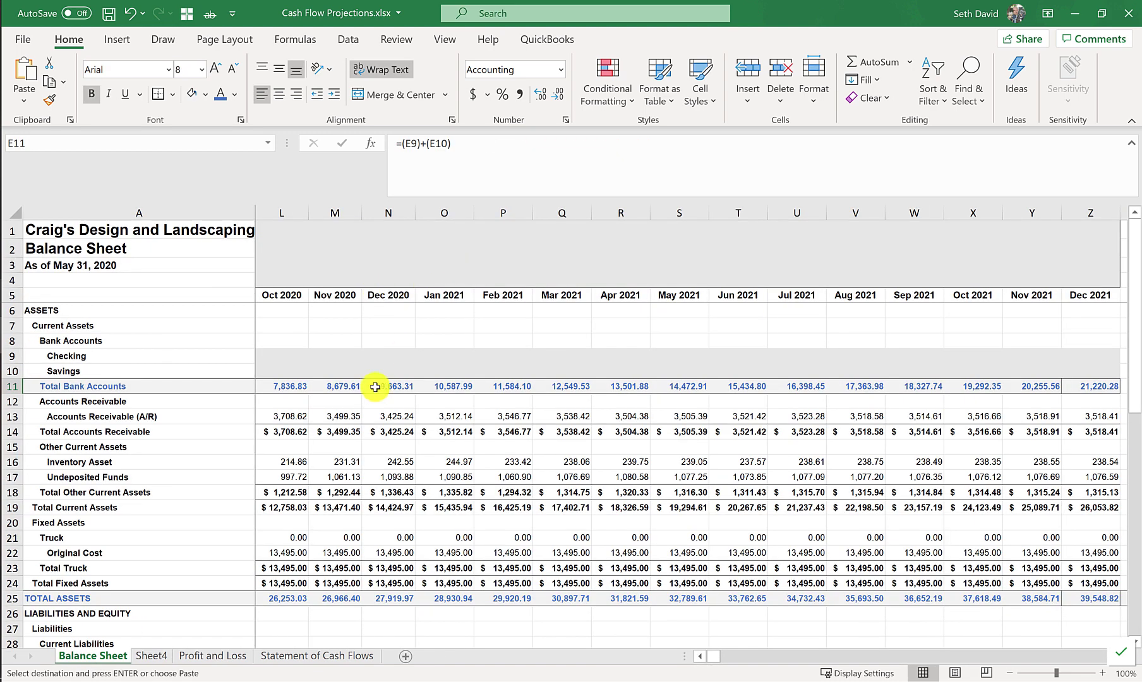
pyautogui.click(374, 385)
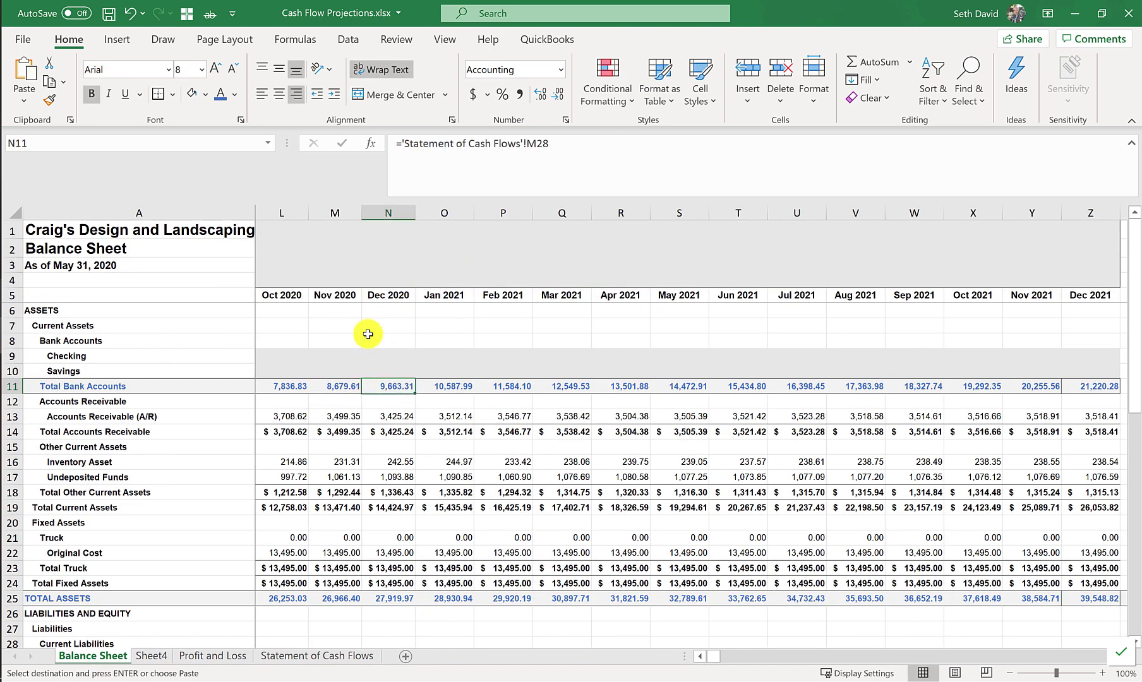
pyautogui.hotkey('ctrl', 'Right')
pyautogui.press('Right')
pyautogui.press('Left')
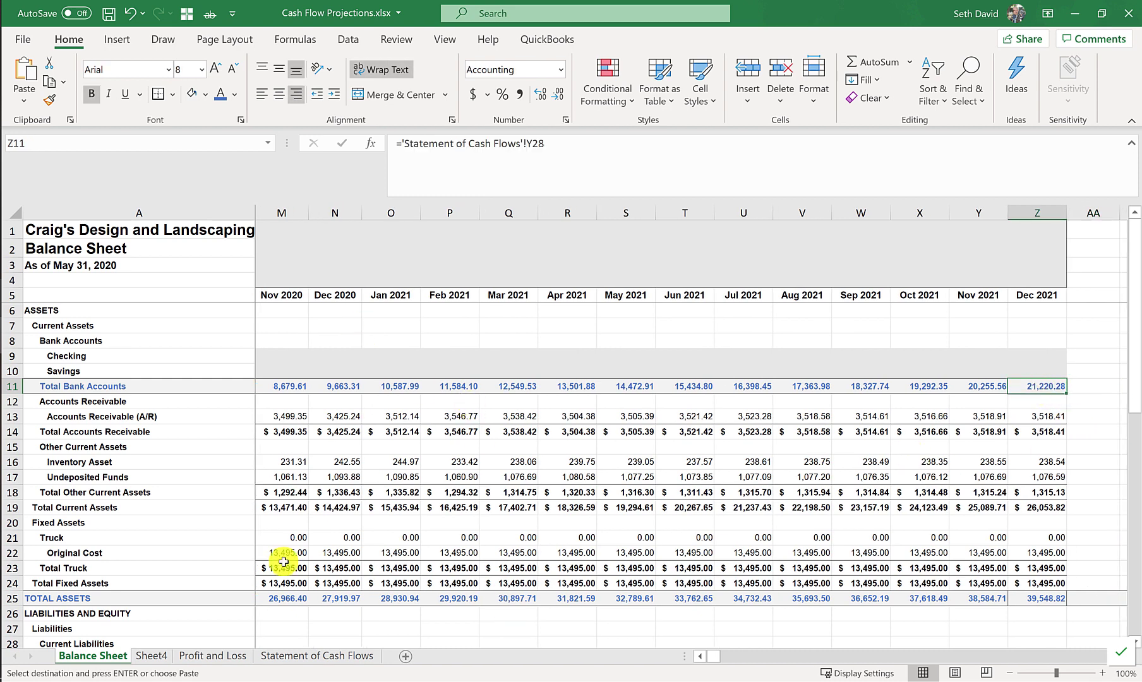
pyautogui.click(152, 656)
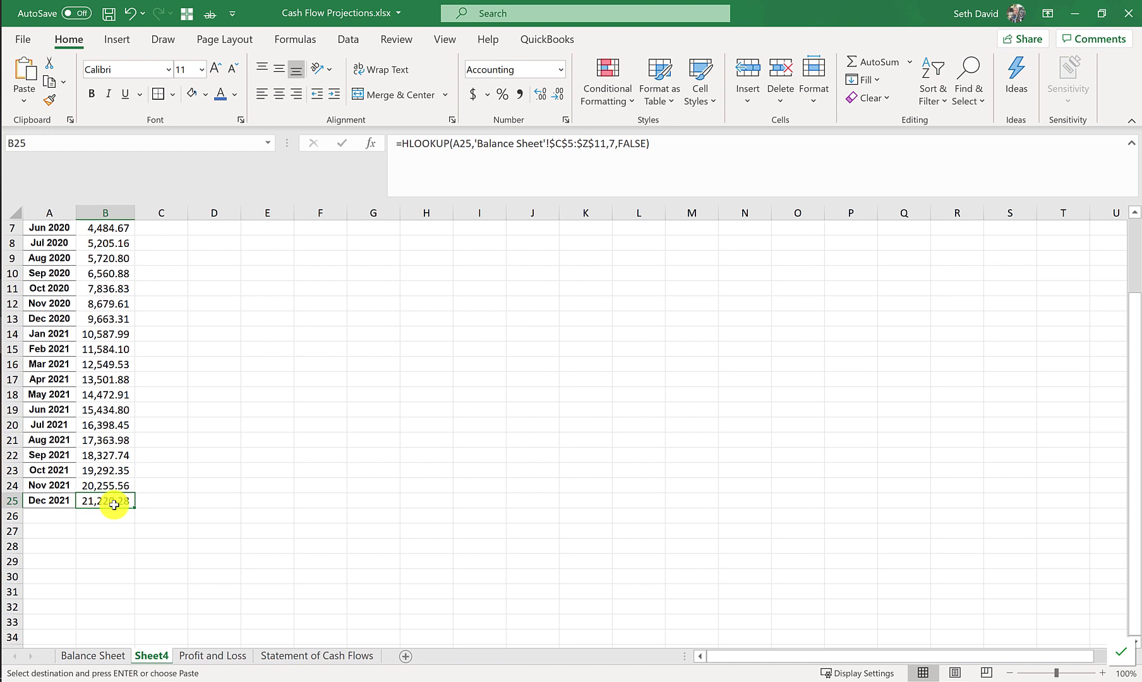
pyautogui.scroll(2, 114, 502)
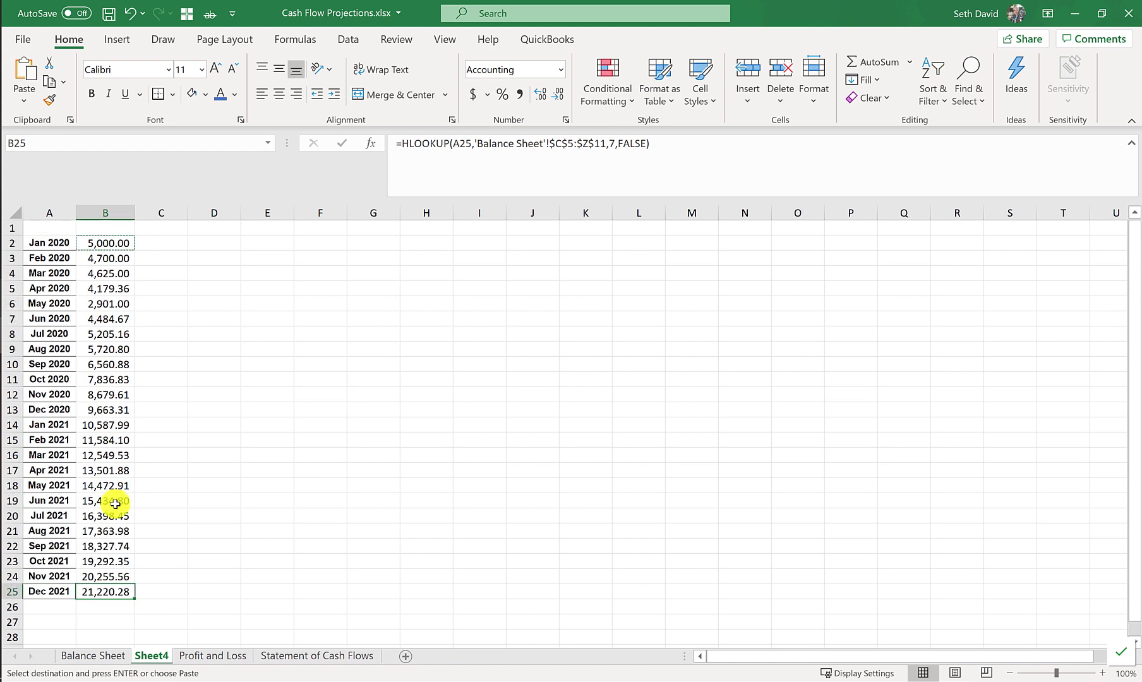
# - Enter the header Date in A1 above the month column
pyautogui.click(52, 227)
pyautogui.write('Date')
pyautogui.press('Tab')
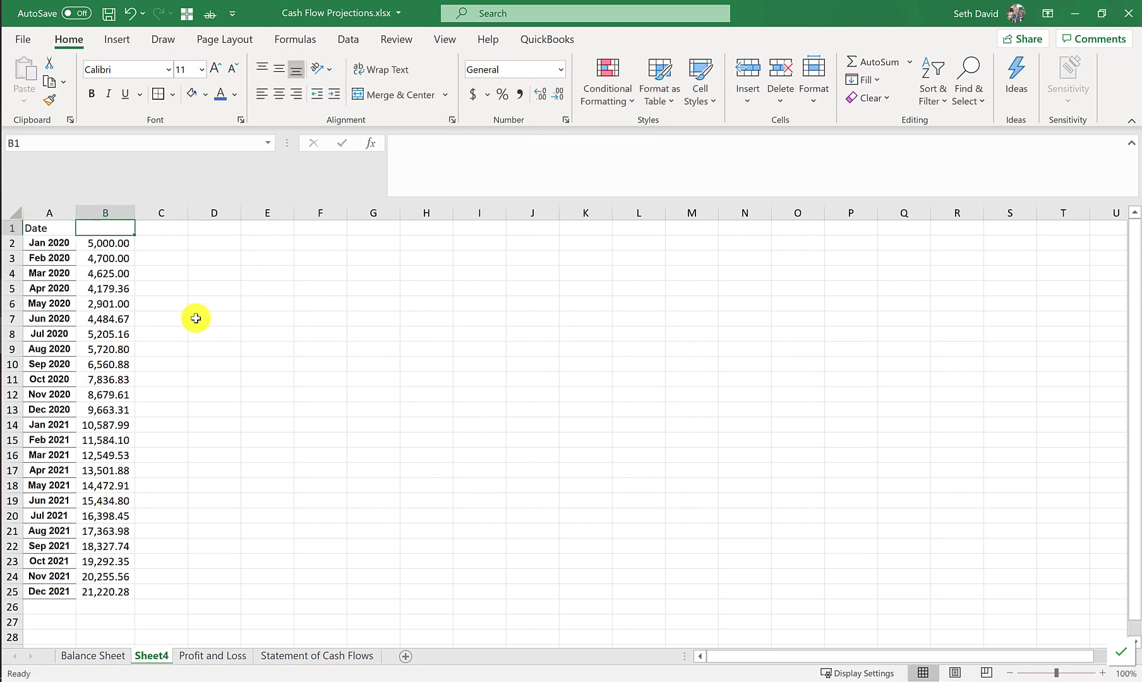
# - Enter the header Cash Balance in B1 above the looked-up values and save the workbook
pyautogui.write('Cash Balance')
pyautogui.press('Return')
pyautogui.press('Up')
pyautogui.press('Right')
pyautogui.press('Left')
pyautogui.hotkey('ctrl', 's')
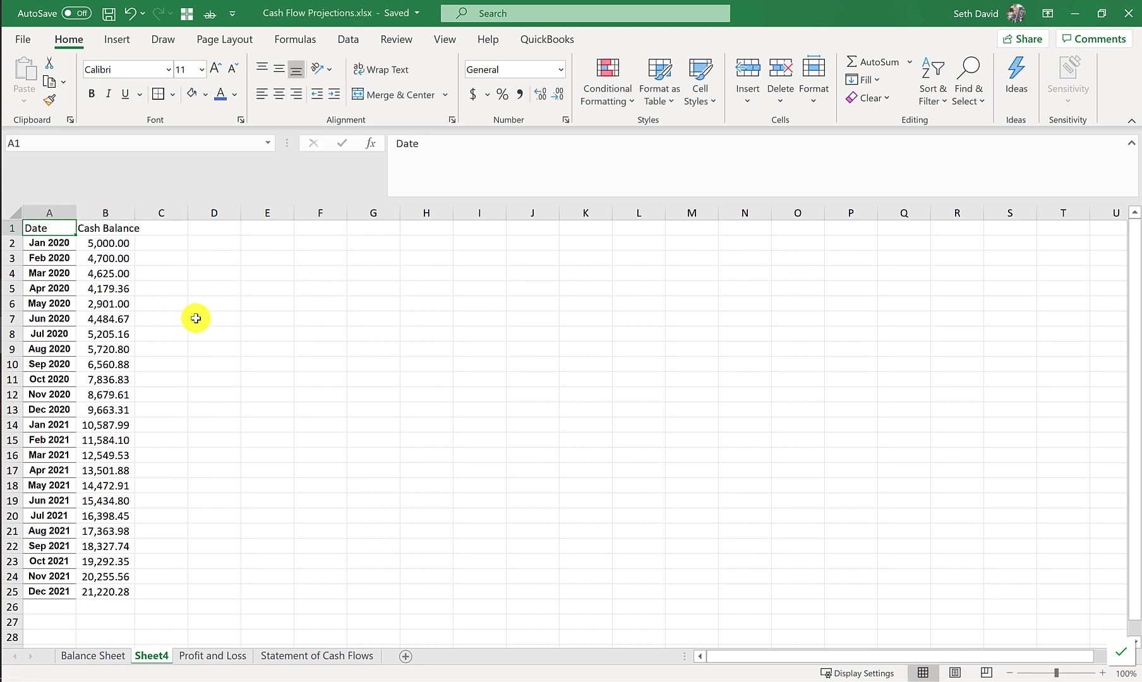
# - Convert the range A1:B25 into a table that has headers
pyautogui.hotkey('shift', 'Right')
pyautogui.hotkey('shift', 'Down')
pyautogui.hotkey('ctrl', 'shift', 'Down')
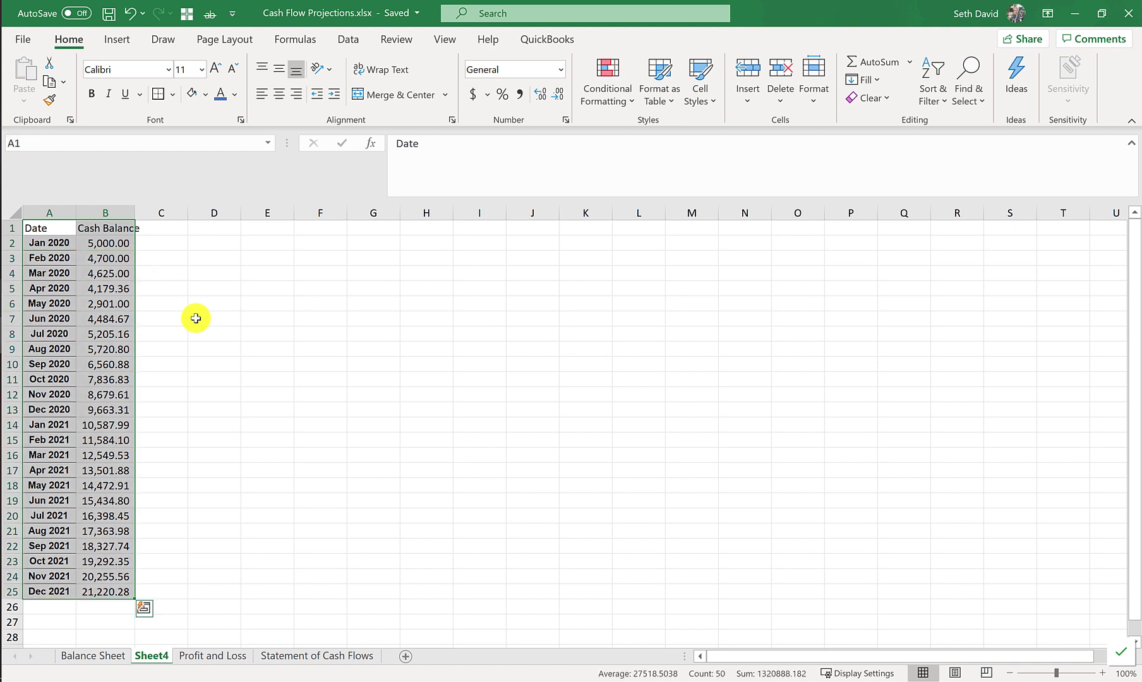
pyautogui.hotkey('ctrl', 't')
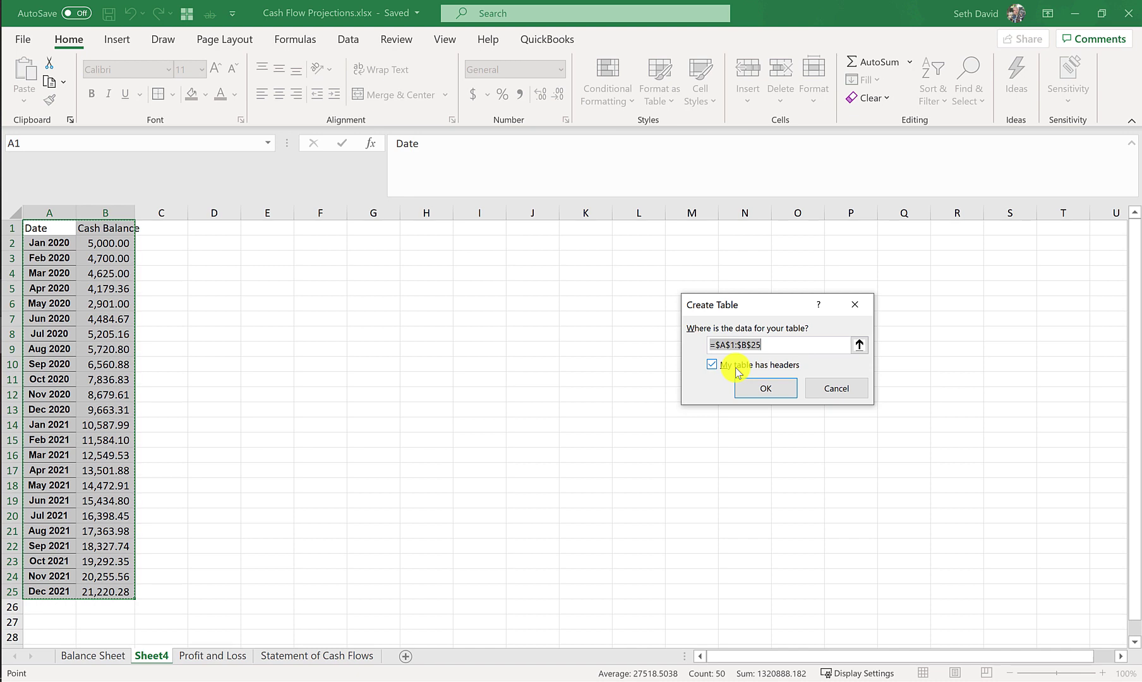
pyautogui.click(765, 387)
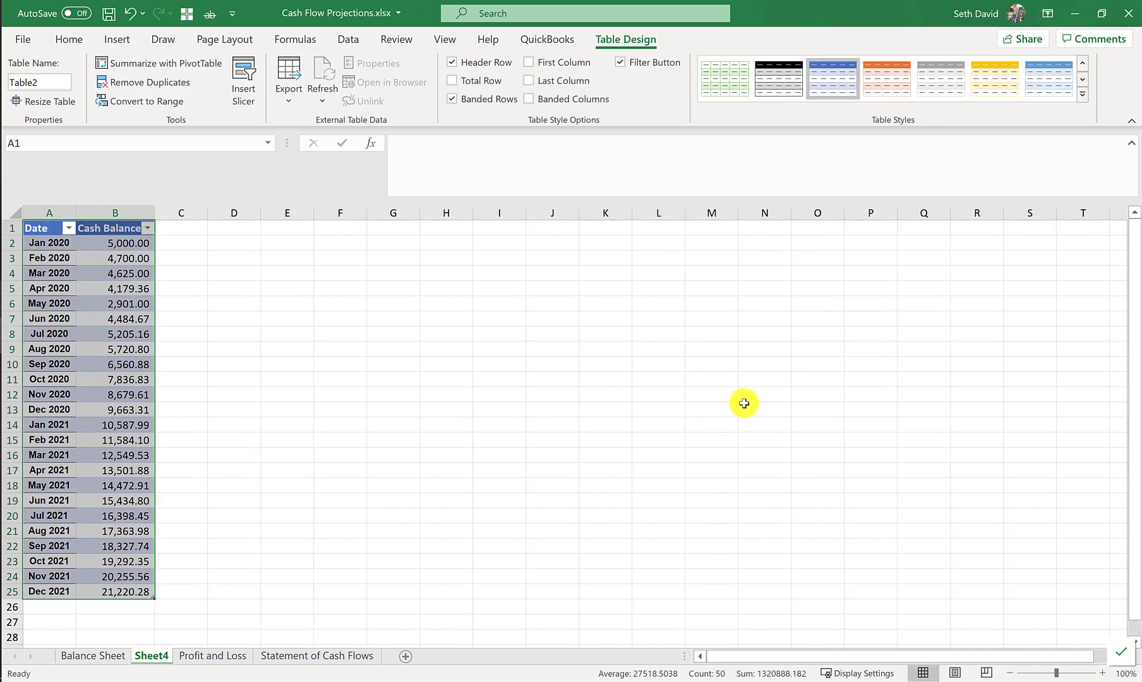
# - Apply the light green banded style to the table and give columns A and B the same width
pyautogui.click(742, 79)
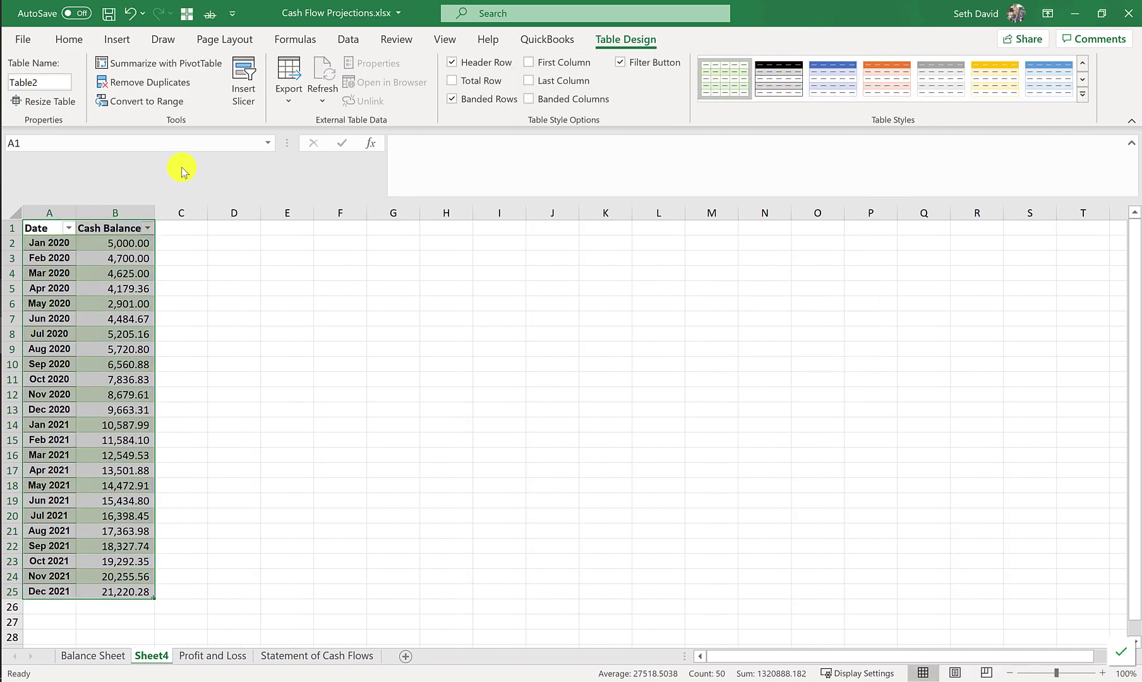
pyautogui.moveTo(64, 213); pyautogui.dragTo(93, 215)
pyautogui.click(88, 243)
pyautogui.click(133, 245)
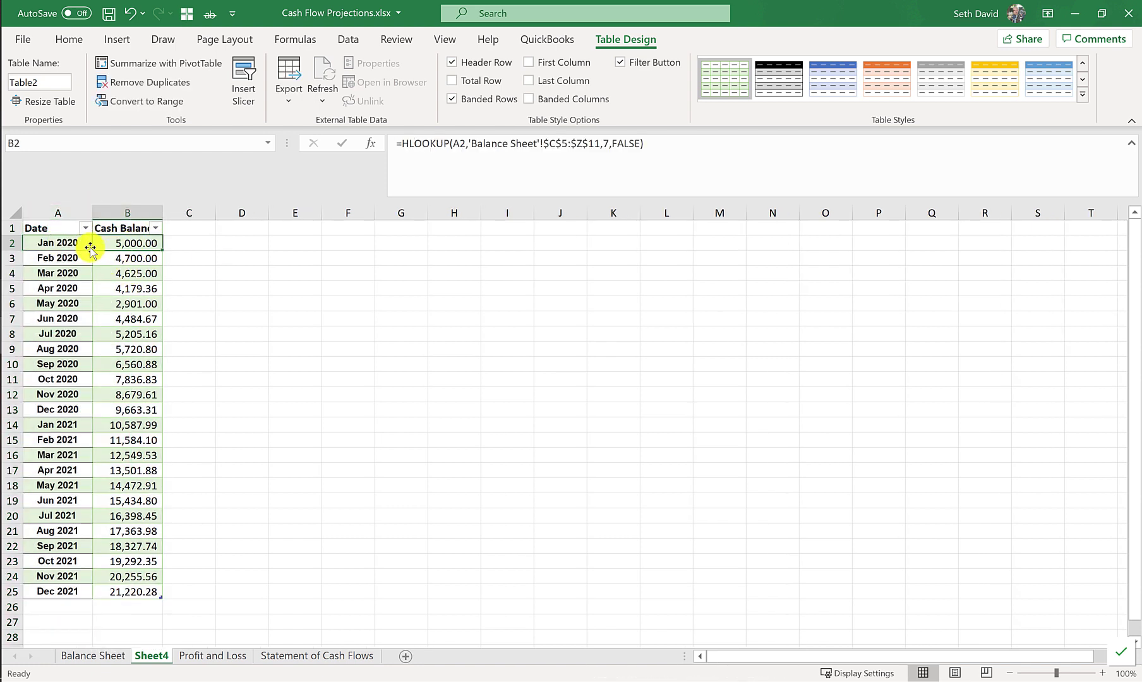
pyautogui.click(66, 246)
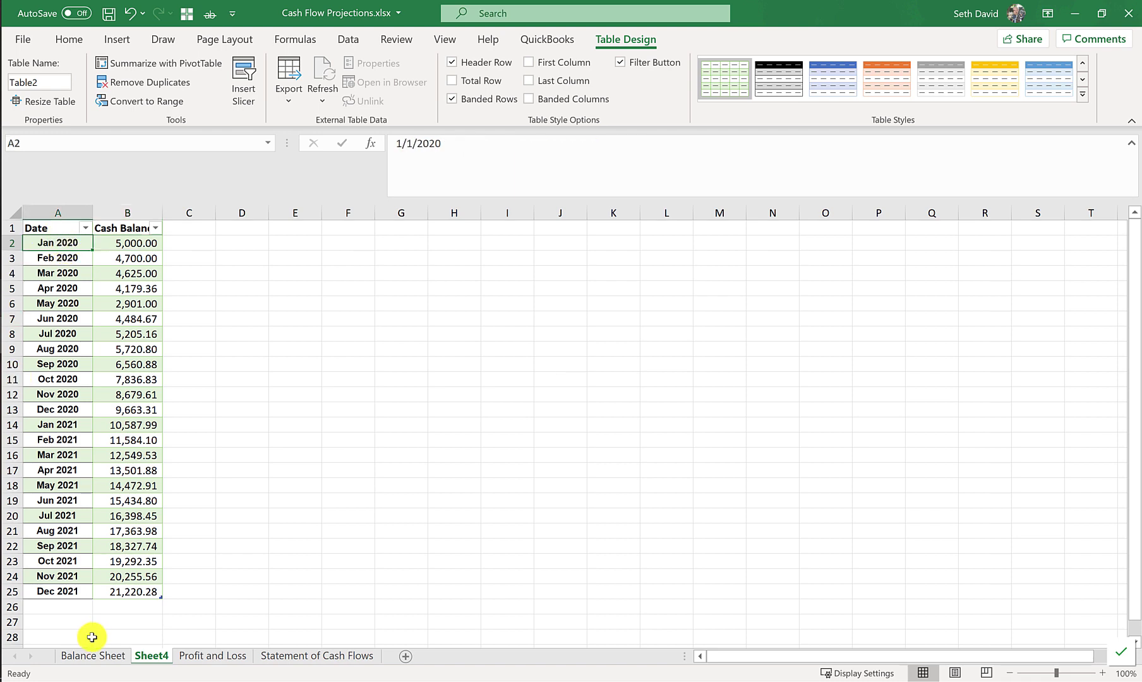
# - Look at the Jun 2020 Design income formula on Profit and Loss, and rename Sheet4 as Cash Balances
pyautogui.click(203, 658)
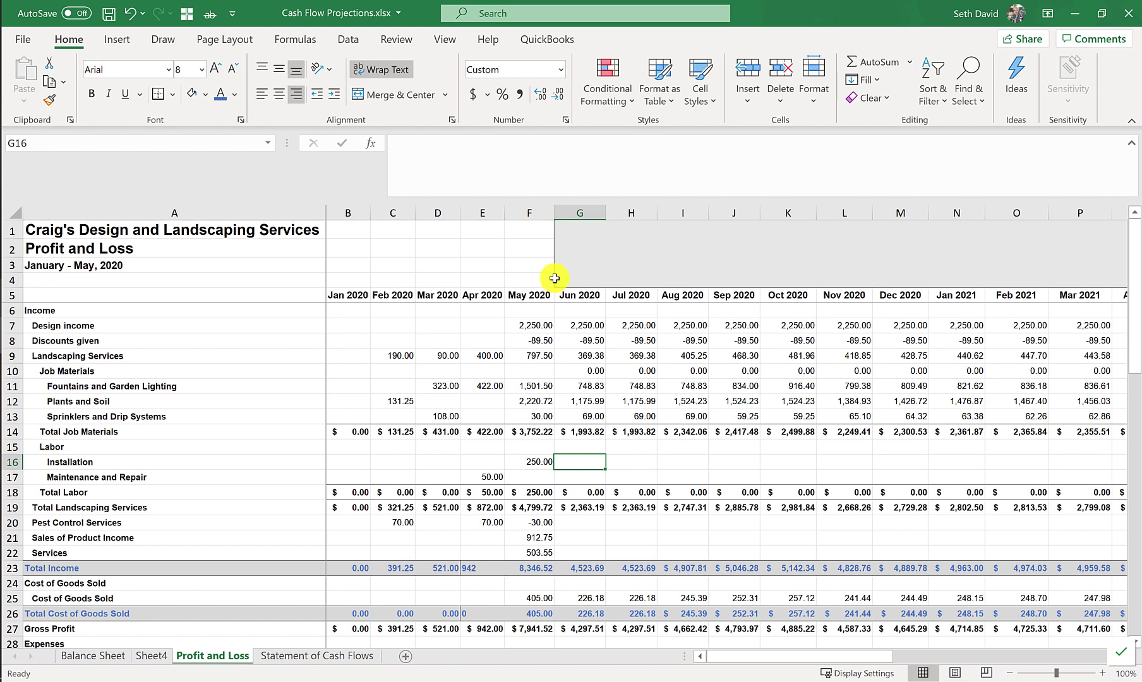
pyautogui.click(585, 324)
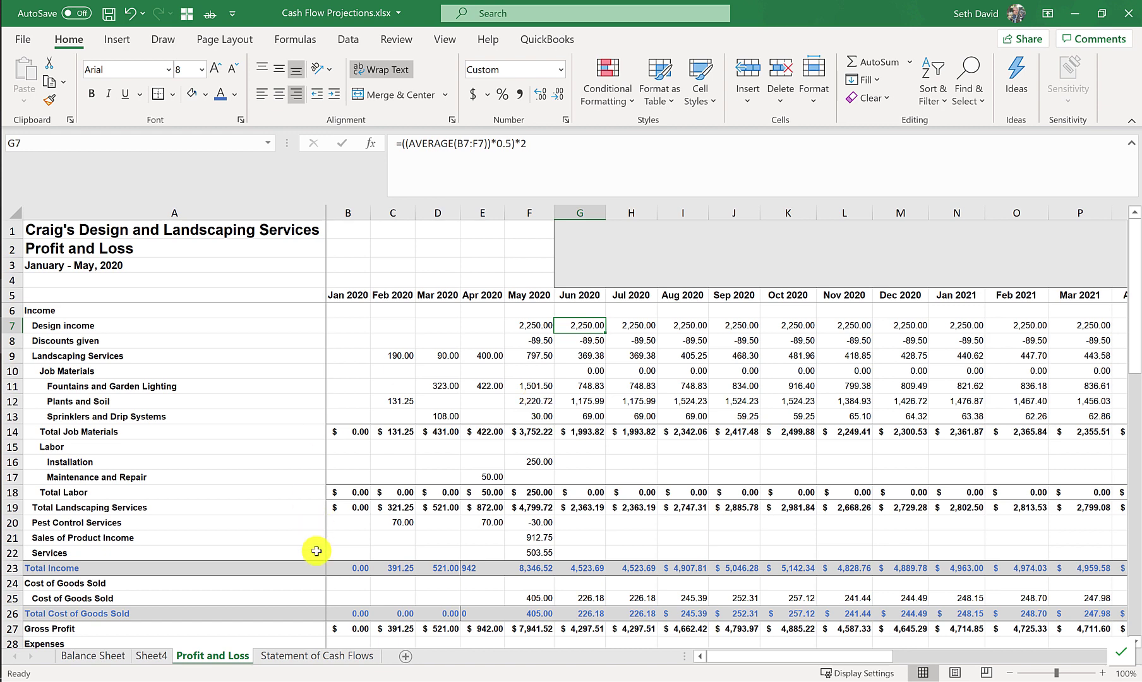
pyautogui.click(151, 657)
pyautogui.doubleClick(152, 657)
pyautogui.write('Cash Balances')
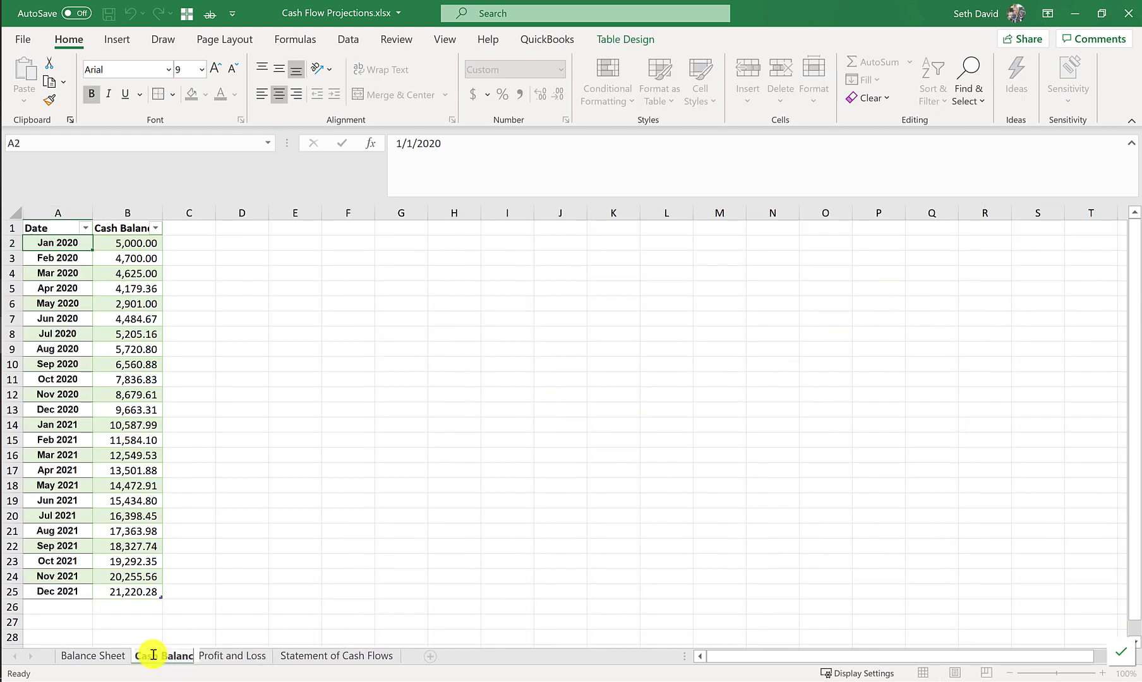
pyautogui.press('Return')
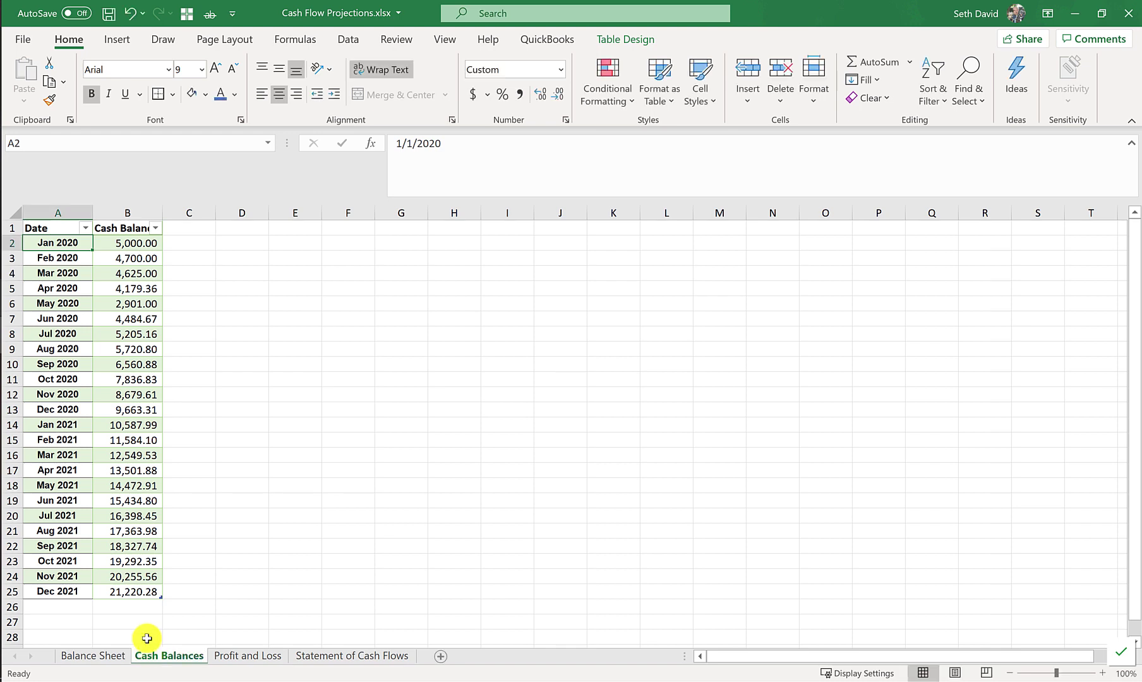
# - Clear the projected Design income for Jun 2020 to Dec 2021 on Profit and Loss, save, and check the Dec 2021 cash balance
pyautogui.click(226, 656)
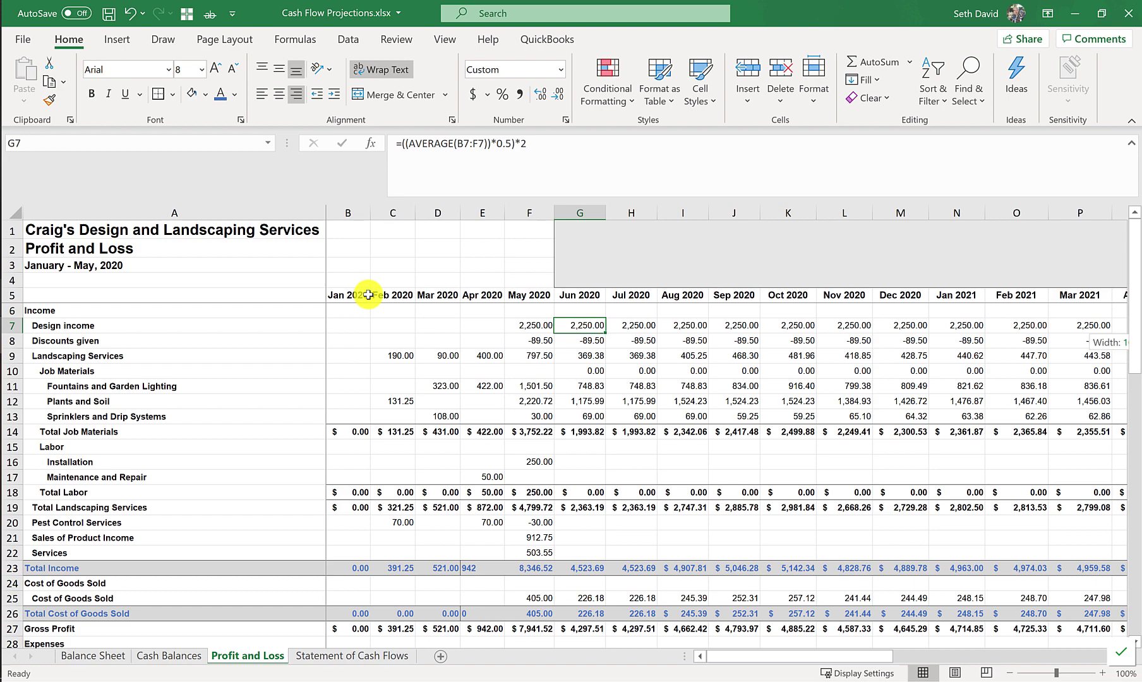
pyautogui.hotkey('ctrl', 'shift', 'Right')
pyautogui.hotkey('ctrl', 'shift', 'Left')
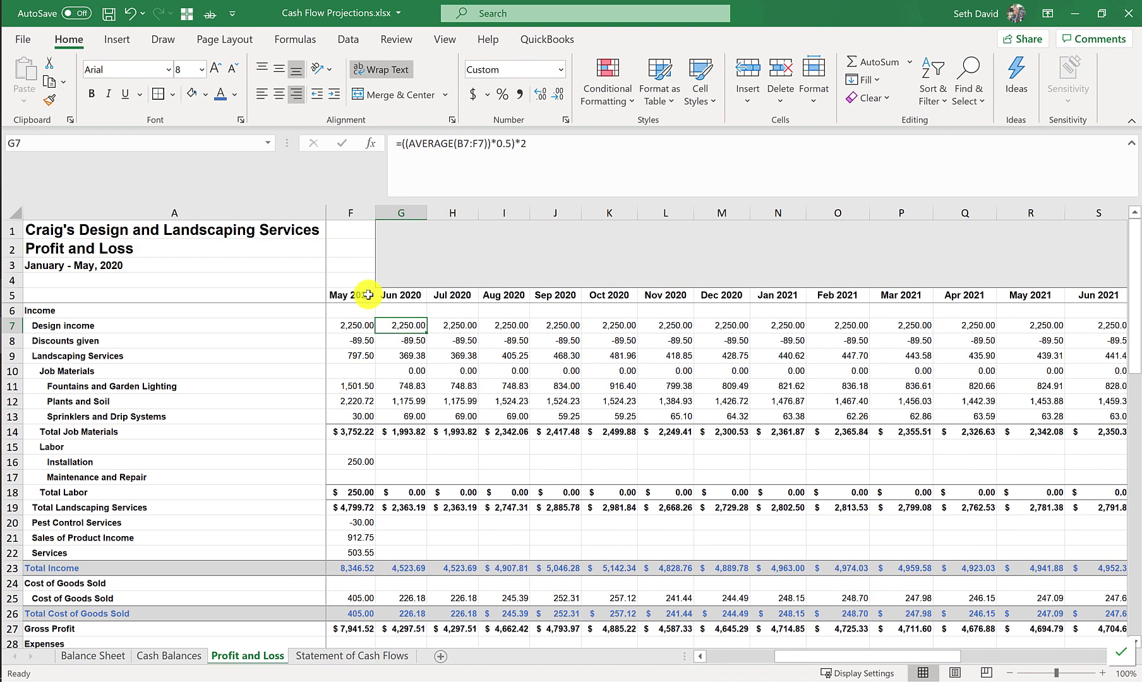
pyautogui.hotkey('shift', 'Right')
pyautogui.hotkey('ctrl', 'shift', 'Right')
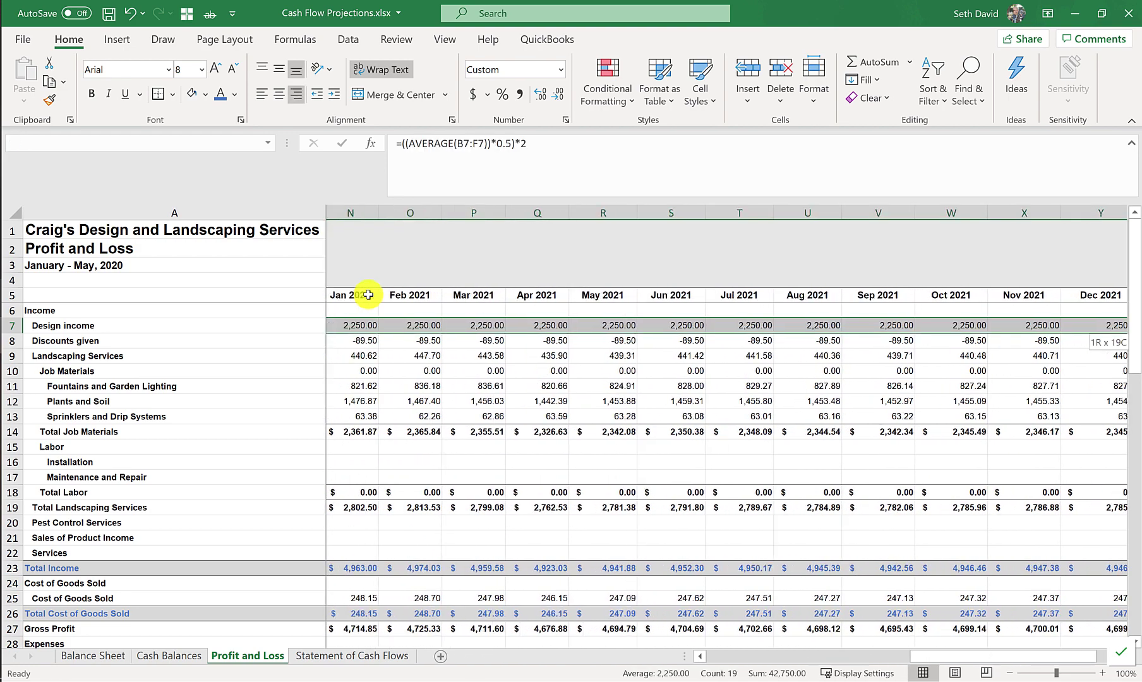
pyautogui.press('Delete')
pyautogui.hotkey('ctrl', 'shift', 'Left')
pyautogui.hotkey('shift', 'Right')
pyautogui.hotkey('ctrl', 's')
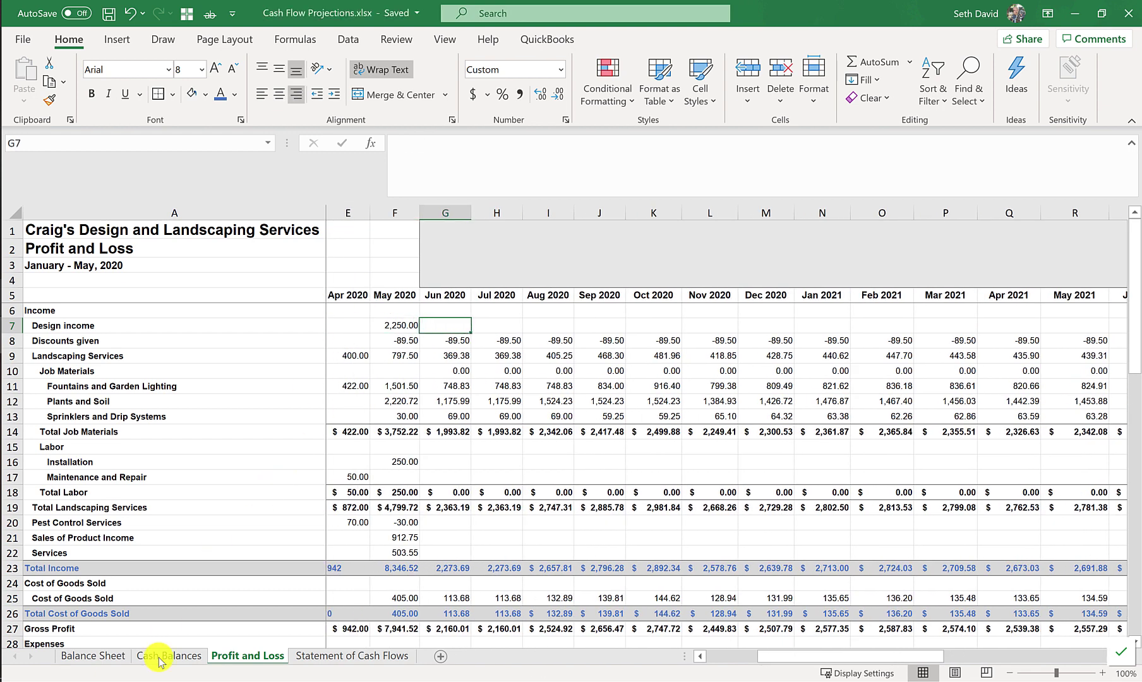
pyautogui.click(158, 656)
pyautogui.click(130, 592)
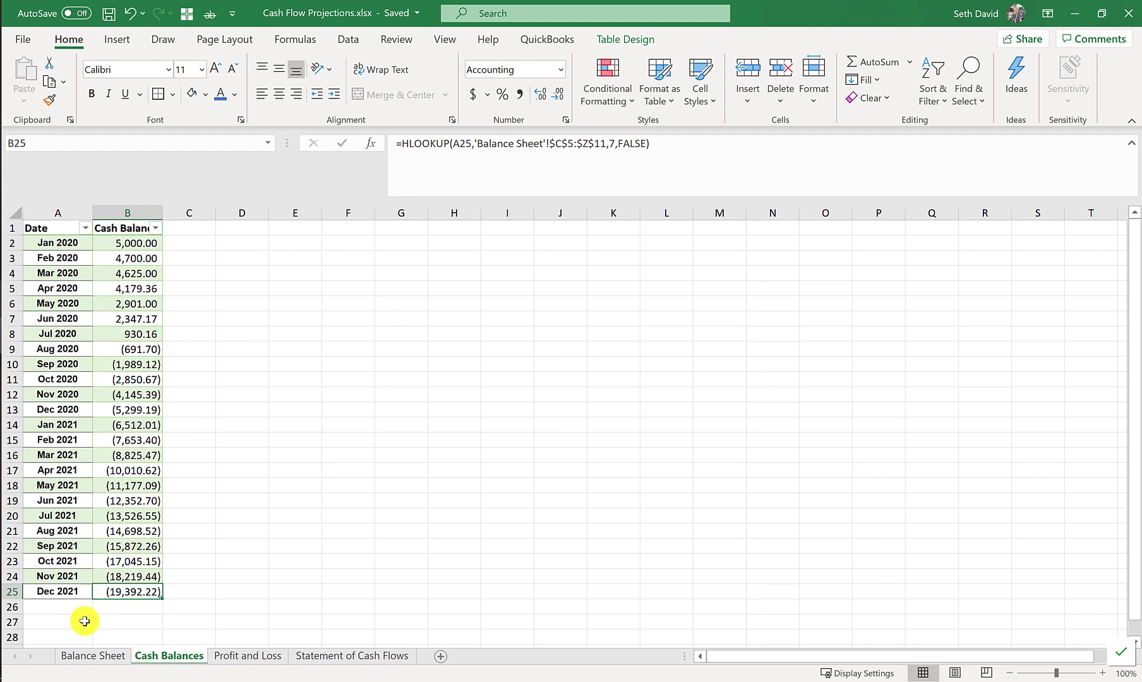
# - Undo the clearing of the projected Design income on Profit and Loss and check Dec 2021 on Cash Balances
pyautogui.click(243, 657)
pyautogui.hotkey('ctrl', 'v')
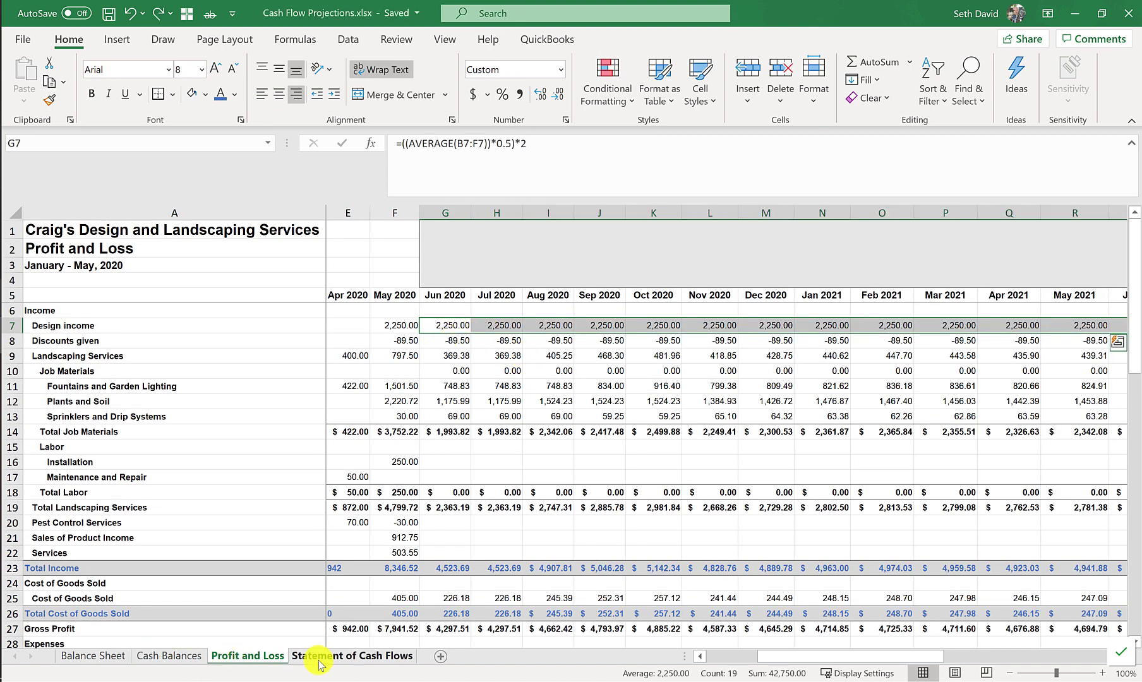
pyautogui.click(168, 657)
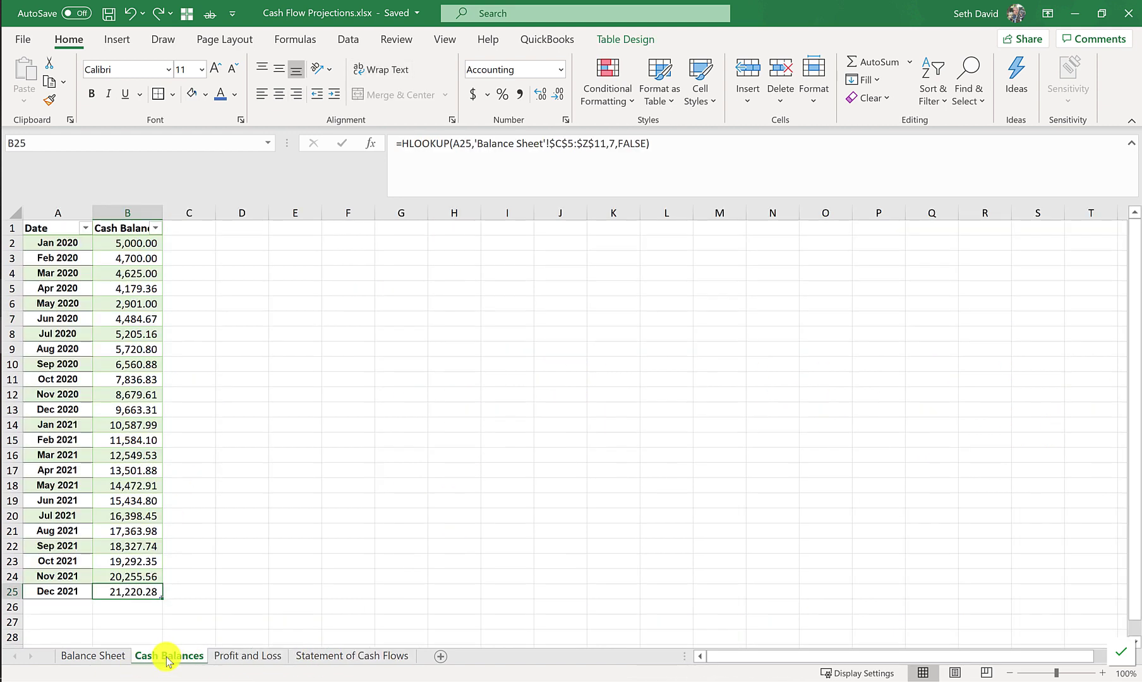
pyautogui.click(54, 591)
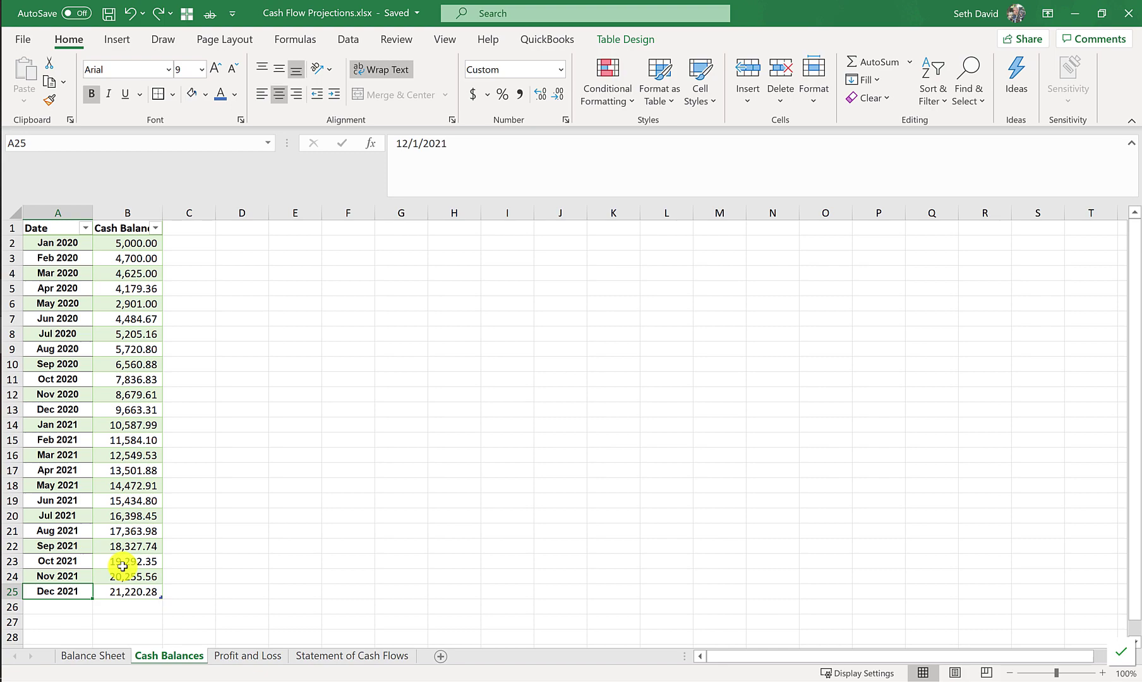
# - Review the account lines on Profit and Loss and the liabilities and equity section of the Balance Sheet
pyautogui.click(247, 655)
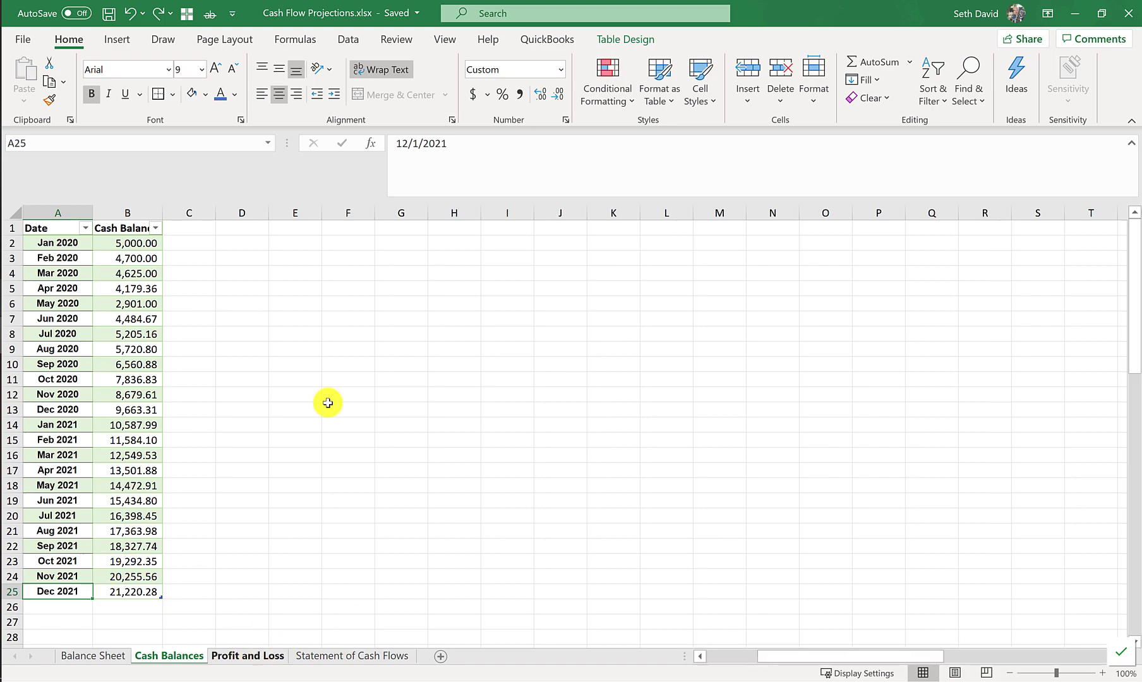
pyautogui.click(201, 211)
pyautogui.scroll(-6, 166, 449)
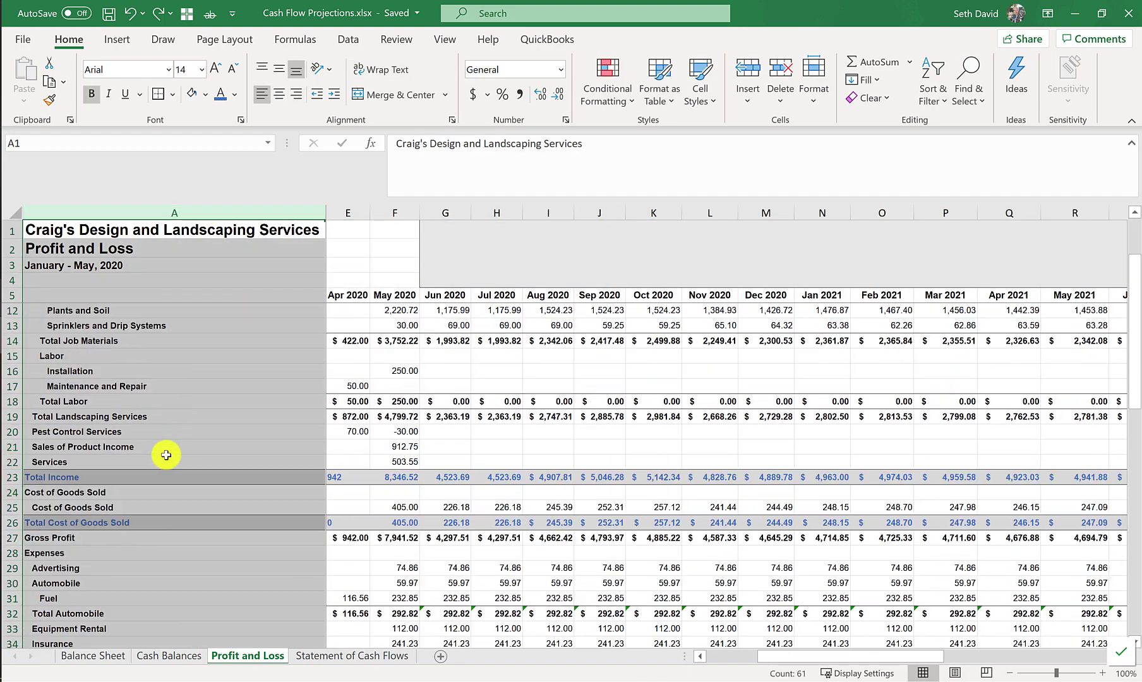
pyautogui.scroll(-3, 159, 473)
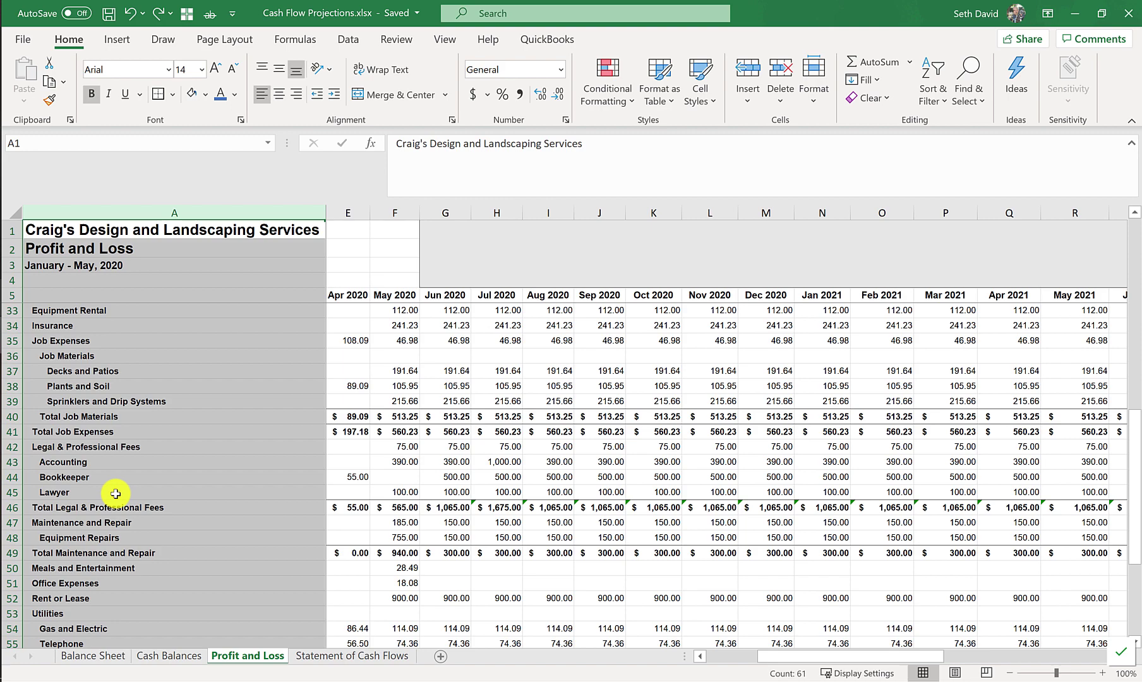
pyautogui.click(95, 658)
pyautogui.scroll(-6, 192, 483)
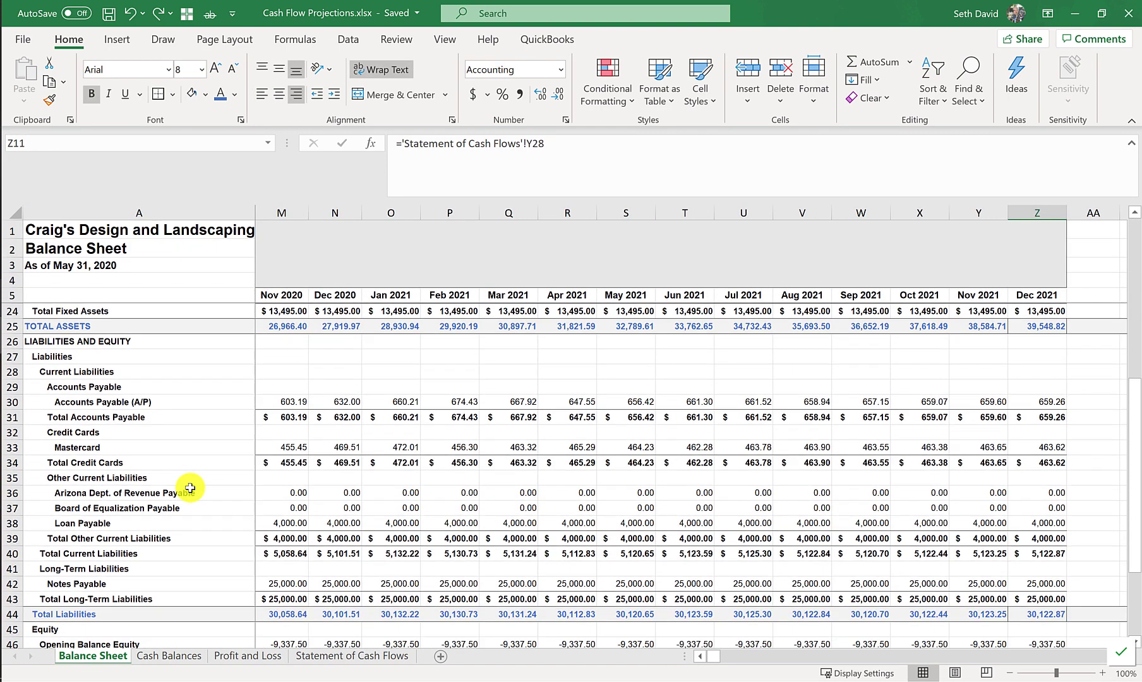
pyautogui.scroll(-3, 190, 489)
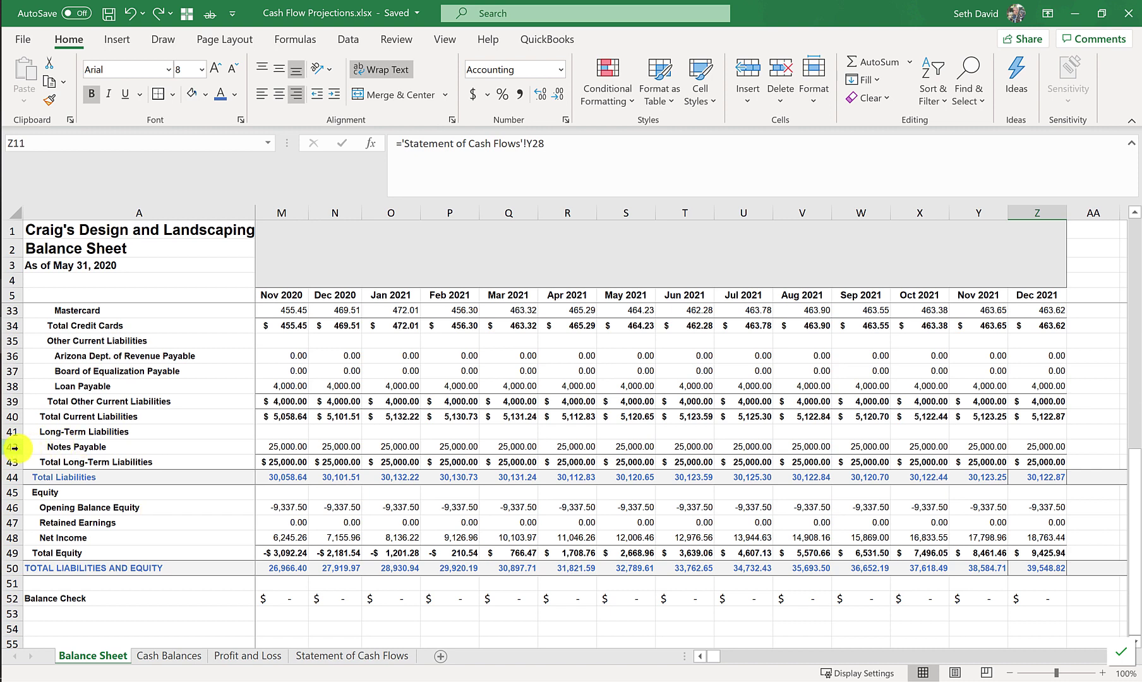
# - Examine the Notes Payable row on the Balance Sheet across the months to its Jun 2020 projection formula in H42
pyautogui.click(13, 448)
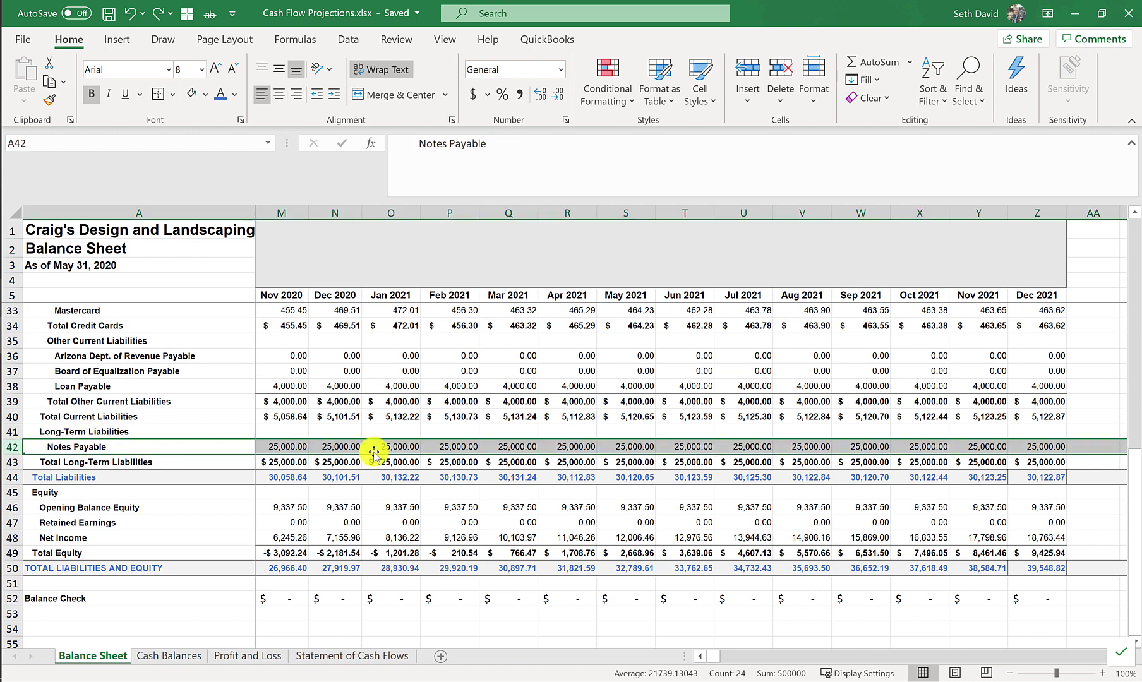
pyautogui.click(236, 447)
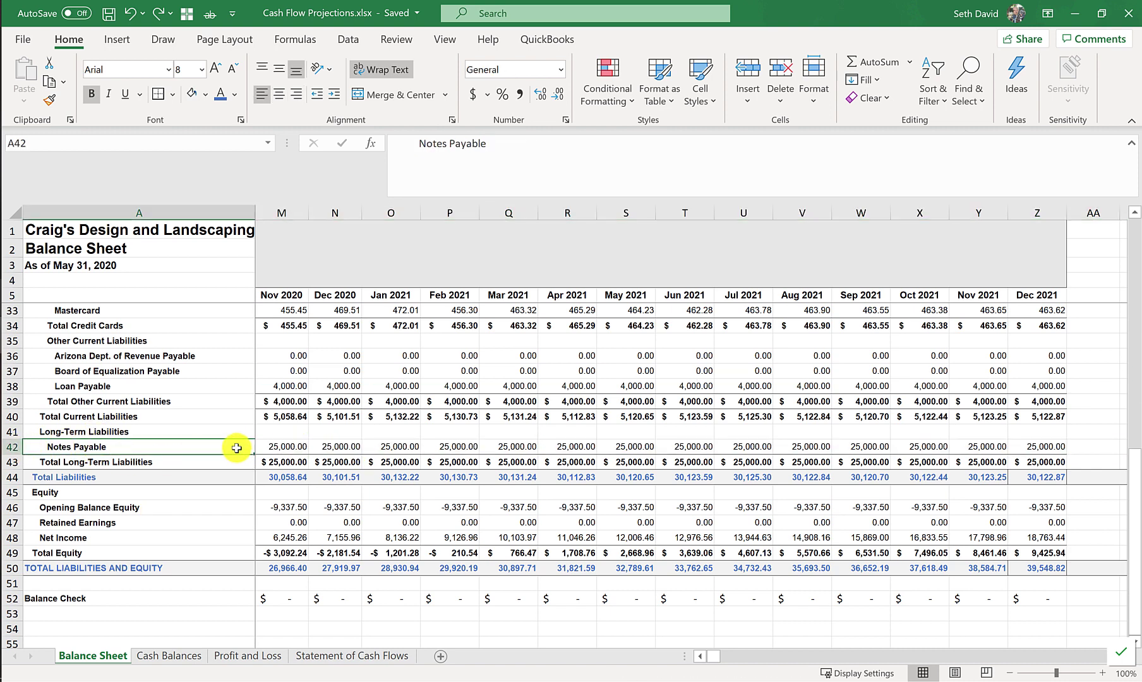
pyautogui.press('Right')
pyautogui.press('Right')
pyautogui.press('Right')
pyautogui.press('Right')
pyautogui.press('Right')
pyautogui.press('Right')
pyautogui.press('Right')
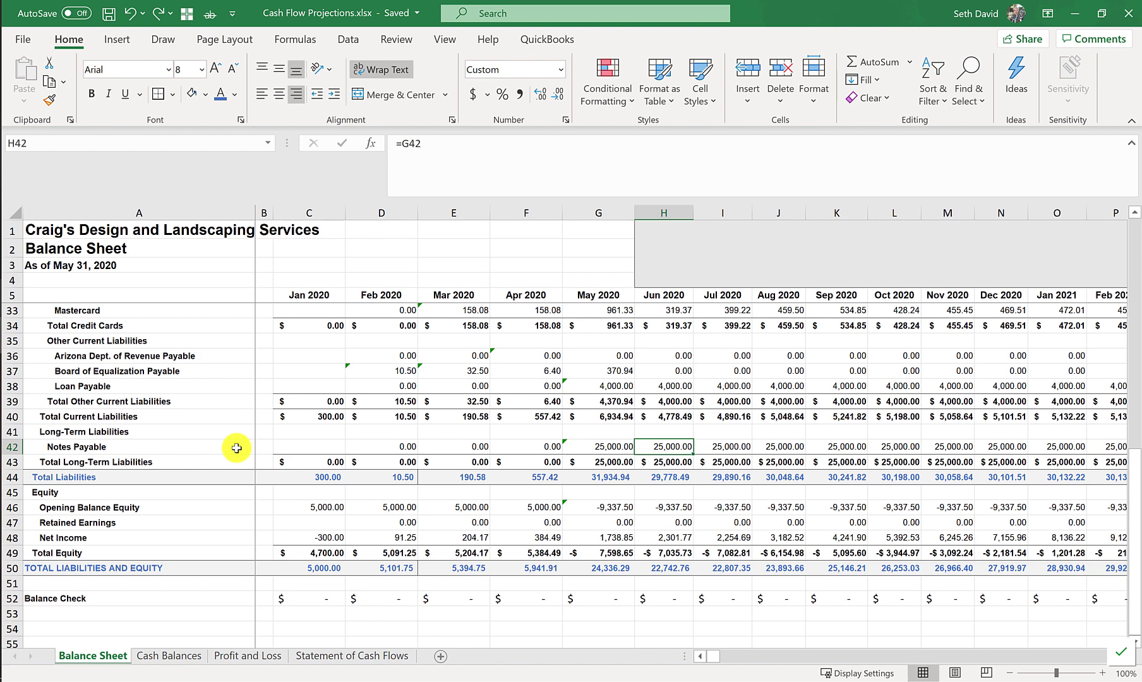
pyautogui.press('Up')
pyautogui.press('Up')
pyautogui.press('Up')
pyautogui.press('Up')
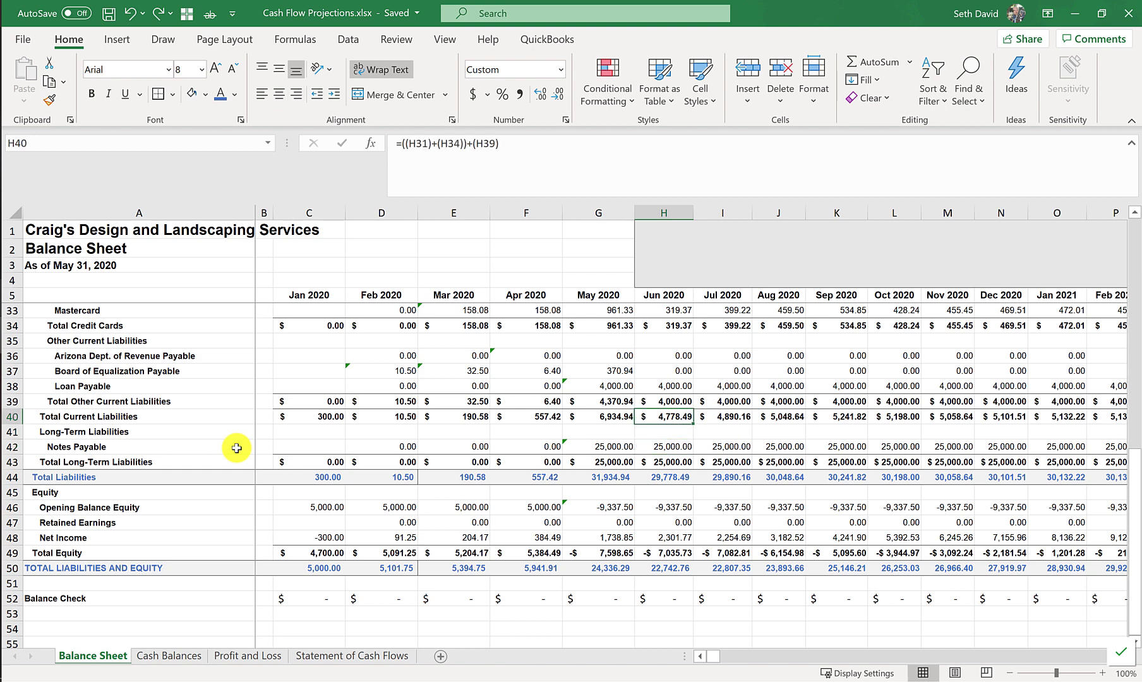
pyautogui.press('Down')
pyautogui.press('Down')
pyautogui.press('Down')
pyautogui.press('Down')
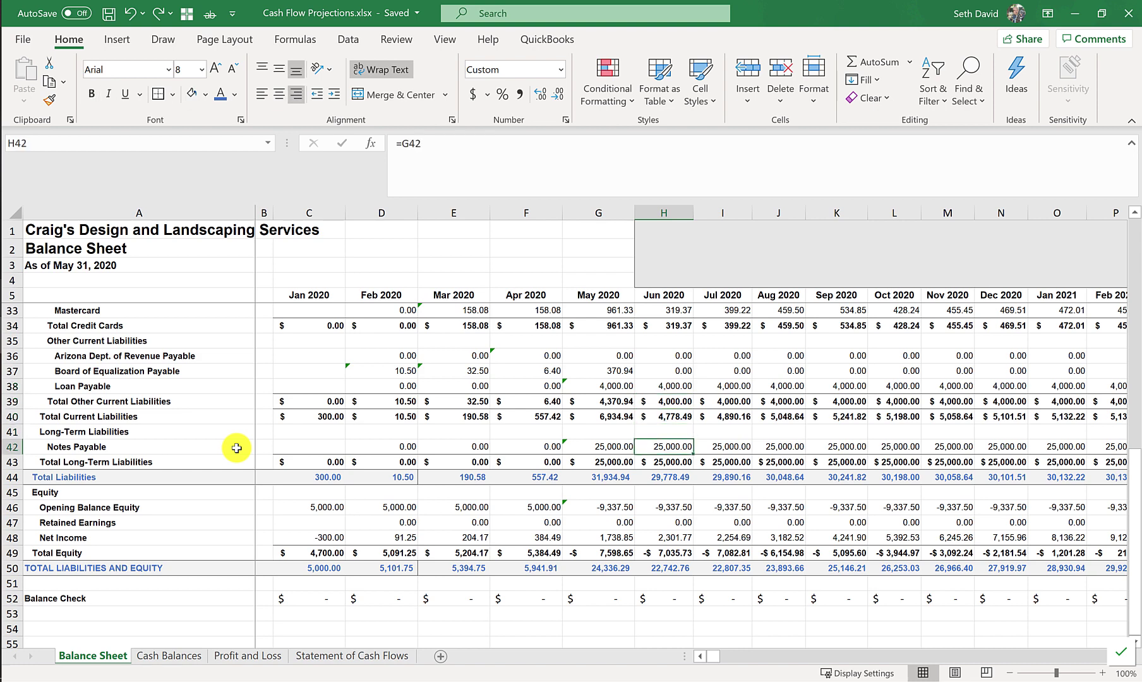
# - Enter the formula =H42-300 in I42 to reduce the Jul 2020 Notes Payable by 300 from the prior month
pyautogui.press('Right')
pyautogui.press('Left')
pyautogui.press('Right')
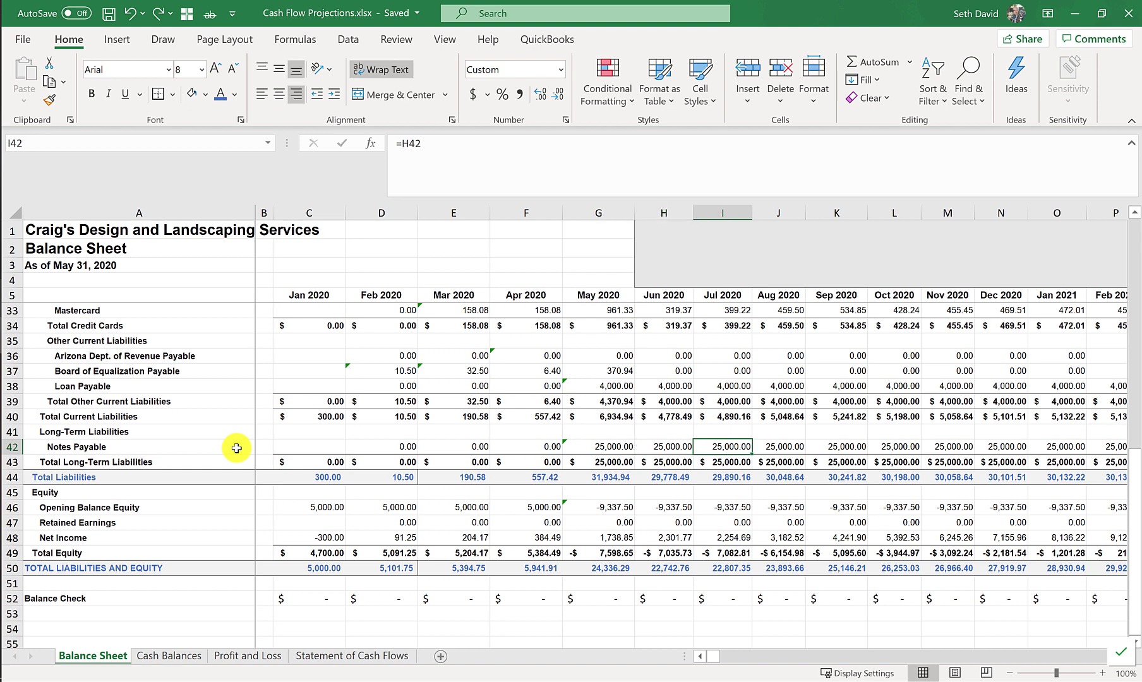
pyautogui.write('=')
pyautogui.press('Left')
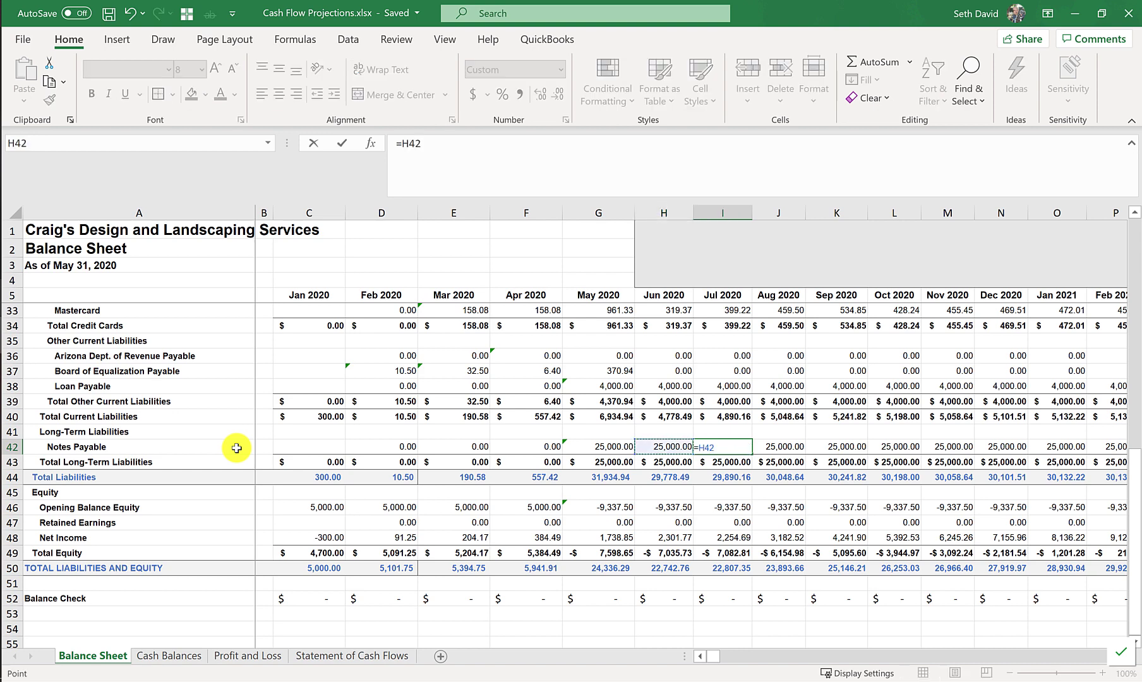
pyautogui.write('-300')
pyautogui.hotkey('ctrl', 'Return')
# - Copy the I42 Notes Payable formula across the remaining months to Dec 2021 and save the workbook
pyautogui.hotkey('ctrl', 'c')
pyautogui.hotkey('ctrl', 'shift', 'Right')
pyautogui.hotkey('ctrl', 'v')
pyautogui.press('Left')
pyautogui.press('Right')
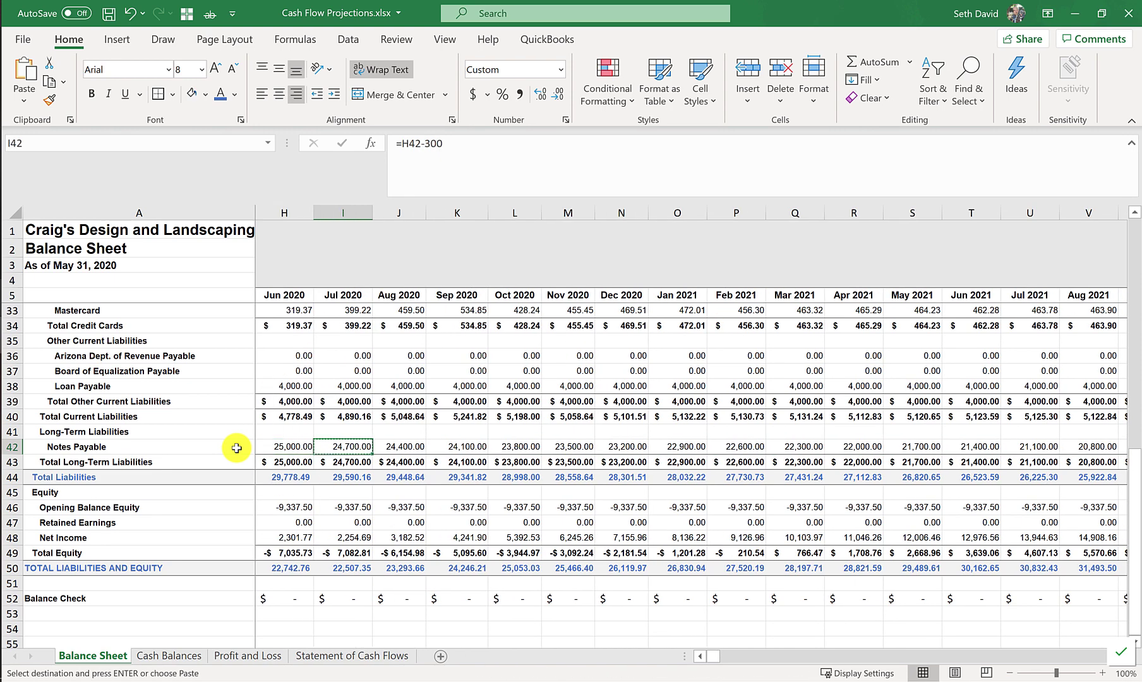
pyautogui.press('Escape')
pyautogui.hotkey('ctrl', 's')
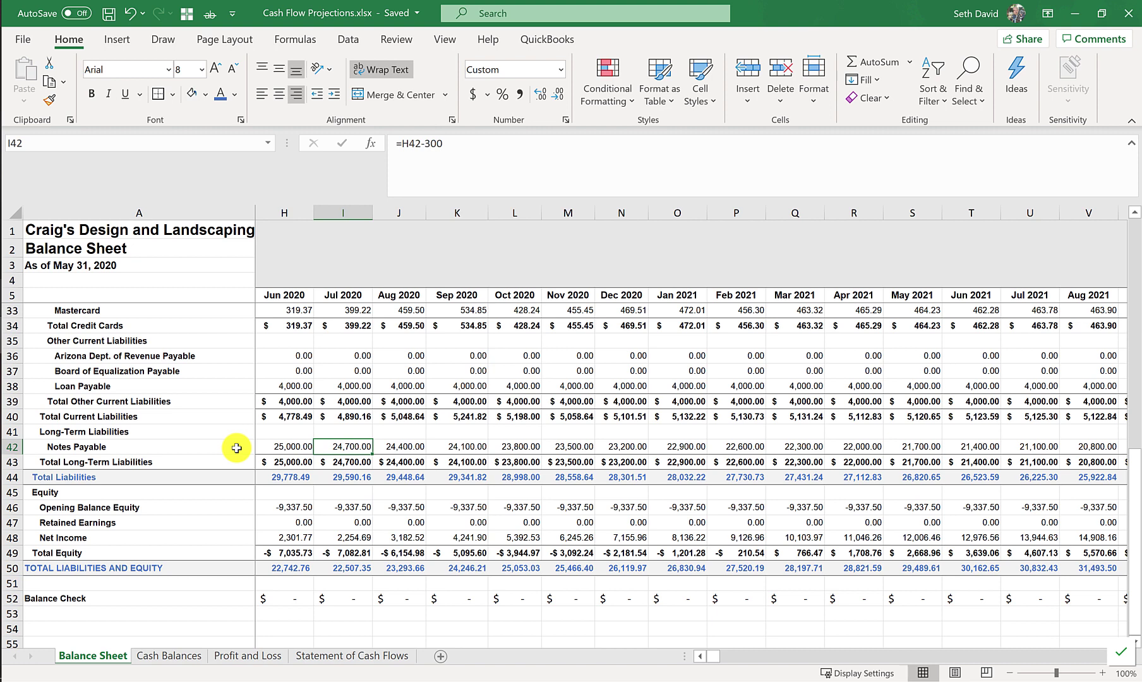
# - Check the monthly cash balances through Dec 2021 on the Cash Balances sheet
pyautogui.hscroll(-2, 236, 448)
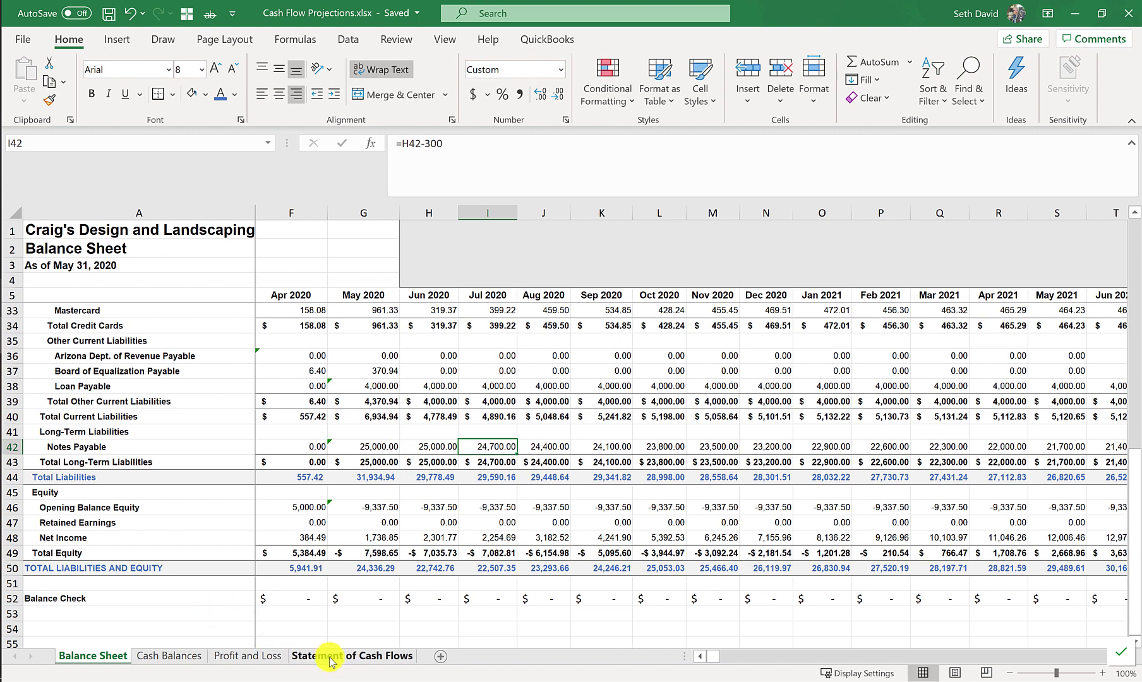
pyautogui.click(168, 655)
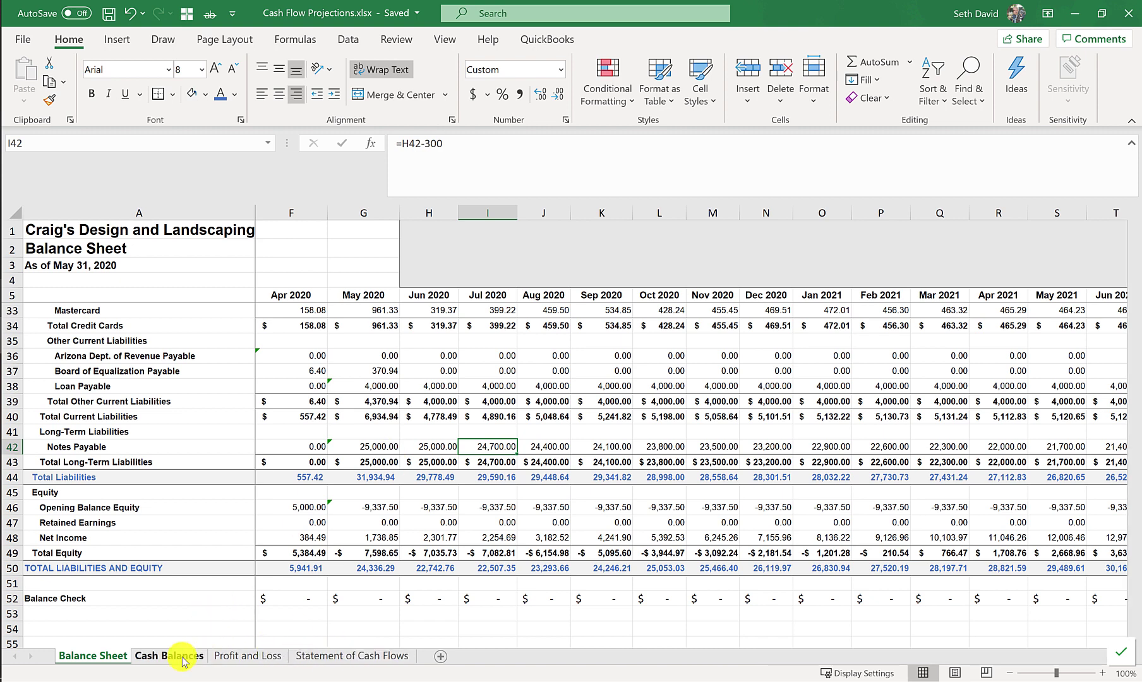
pyautogui.click(132, 592)
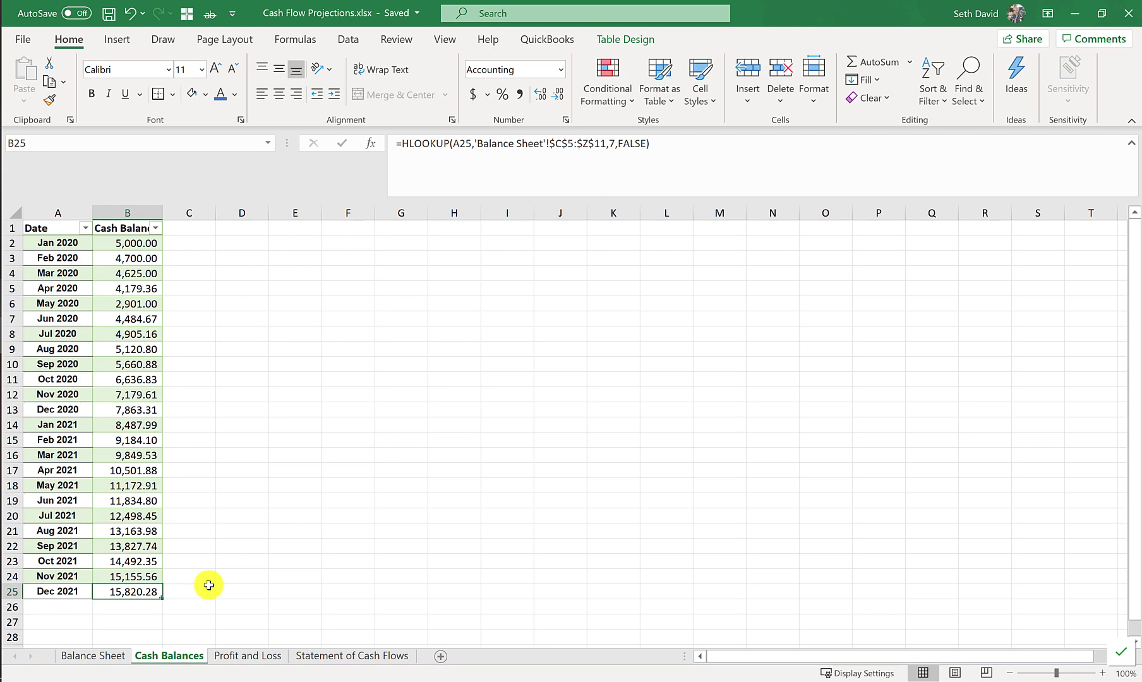
pyautogui.scroll(-3, 209, 585)
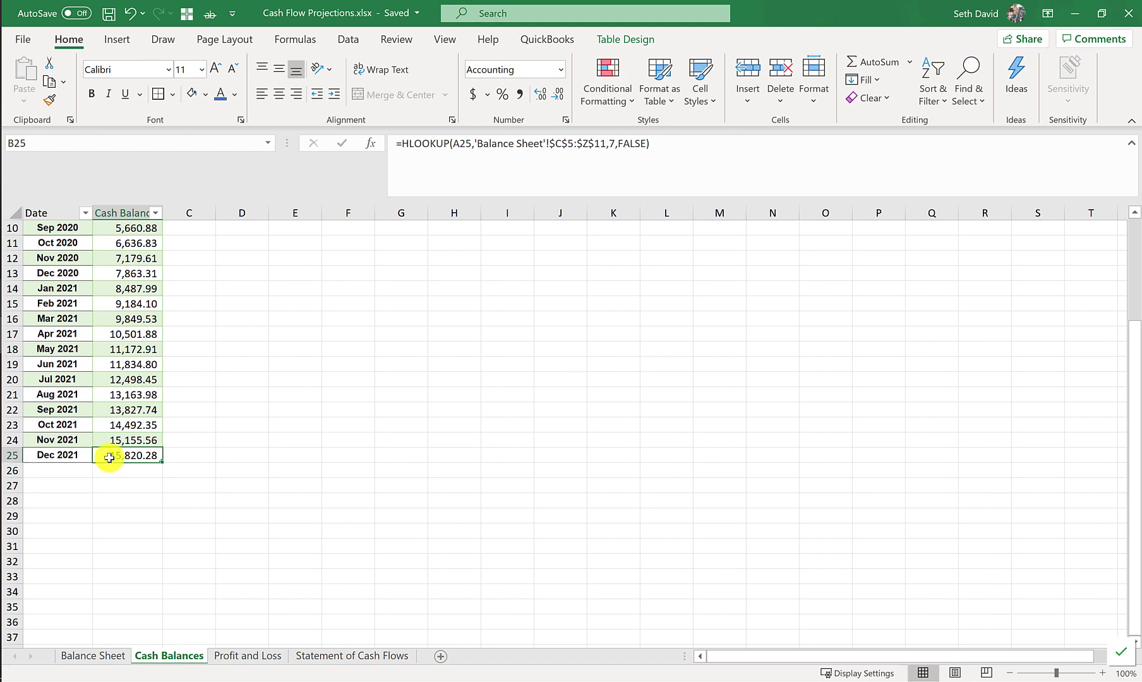
# - Remove the 300 reduction from the Jul 2020 Notes Payable formula in I42 on the Balance Sheet, leaving =H42
pyautogui.click(74, 657)
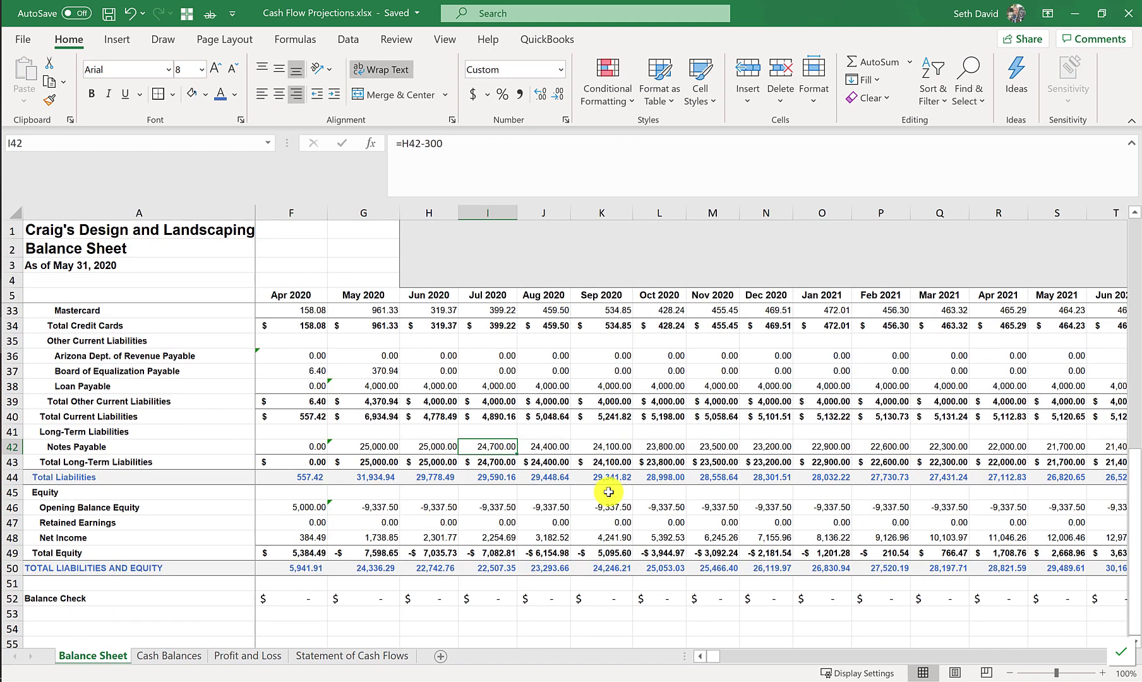
pyautogui.press('F2')
pyautogui.press('BackSpace')
pyautogui.press('BackSpace')
pyautogui.press('BackSpace')
pyautogui.press('BackSpace')
pyautogui.hotkey('ctrl', 'Return')
# - Copy the I42 Notes Payable formula across the remaining projected months and save the workbook
pyautogui.hotkey('ctrl', 'c')
pyautogui.hotkey('ctrl', 'shift', 'Right')
pyautogui.hotkey('ctrl', 'v')
pyautogui.press('Left')
pyautogui.press('Left')
pyautogui.press('Left')
pyautogui.press('Right')
pyautogui.press('Right')
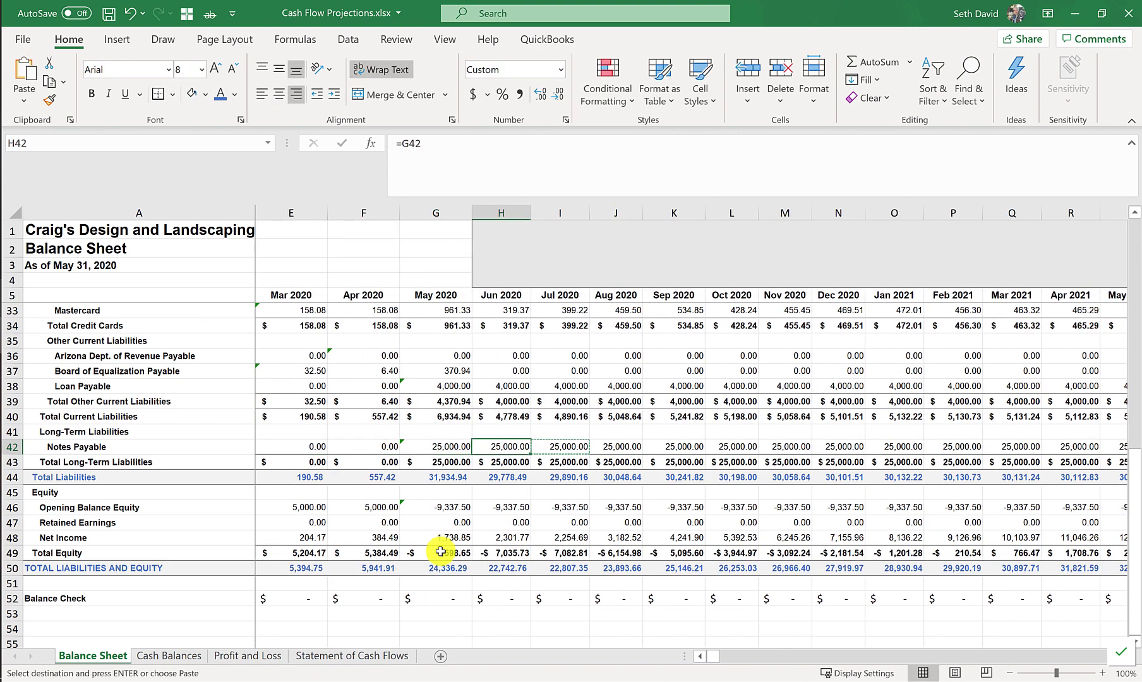
pyautogui.hotkey('ctrl', 's')
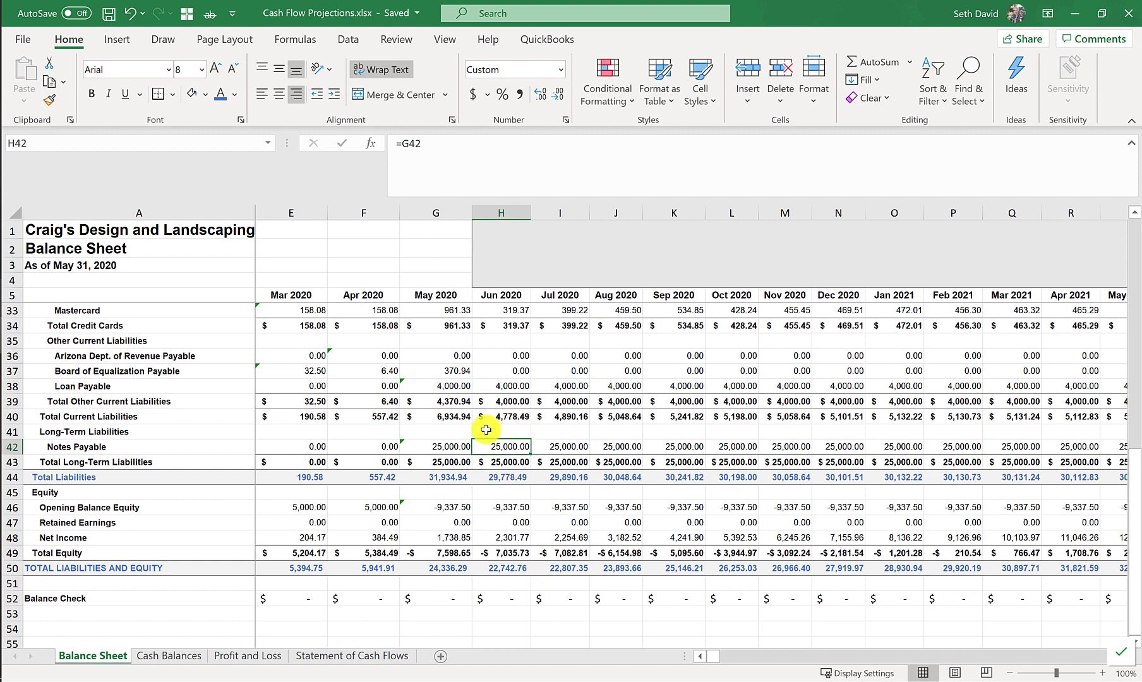
# - Review the Loan Payable and Notes Payable amounts for May to Jul 2020 and the recalculated monthly balances on Cash Balances
pyautogui.moveTo(466, 387); pyautogui.dragTo(544, 401)
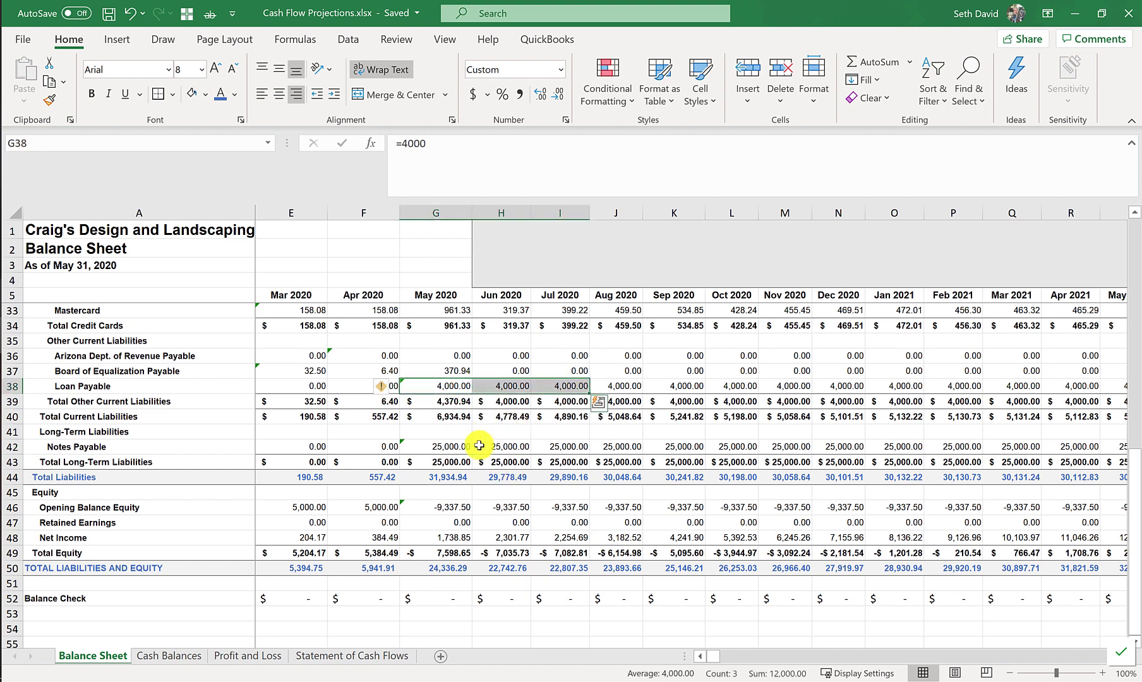
pyautogui.moveTo(469, 447); pyautogui.dragTo(536, 449)
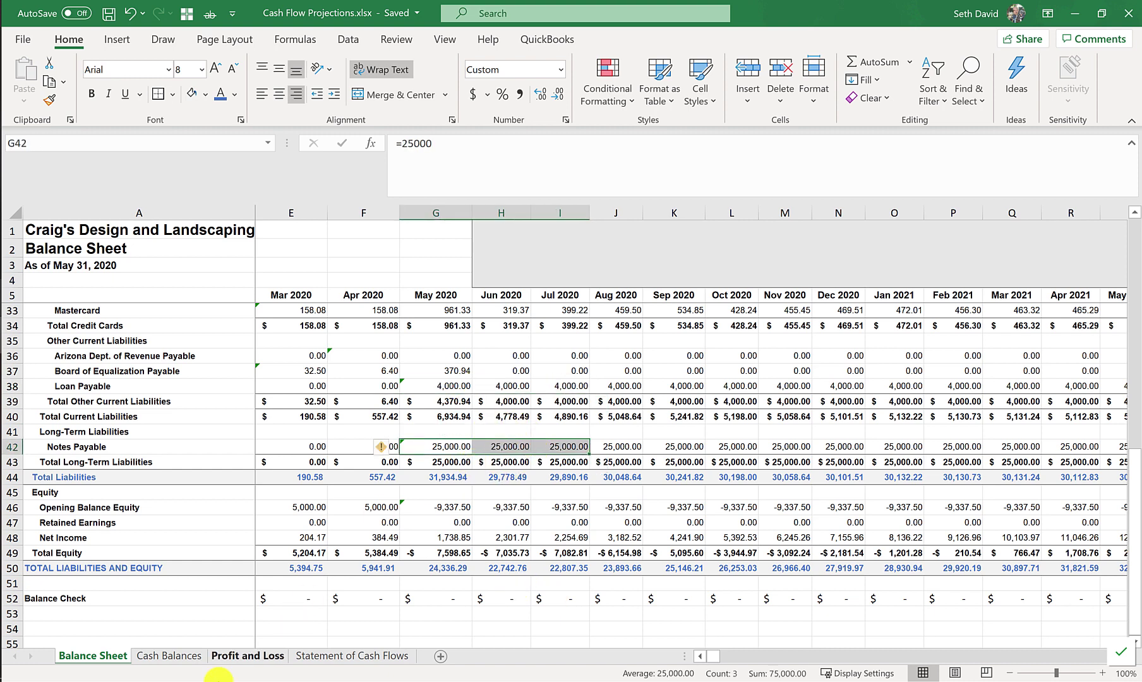
pyautogui.click(168, 657)
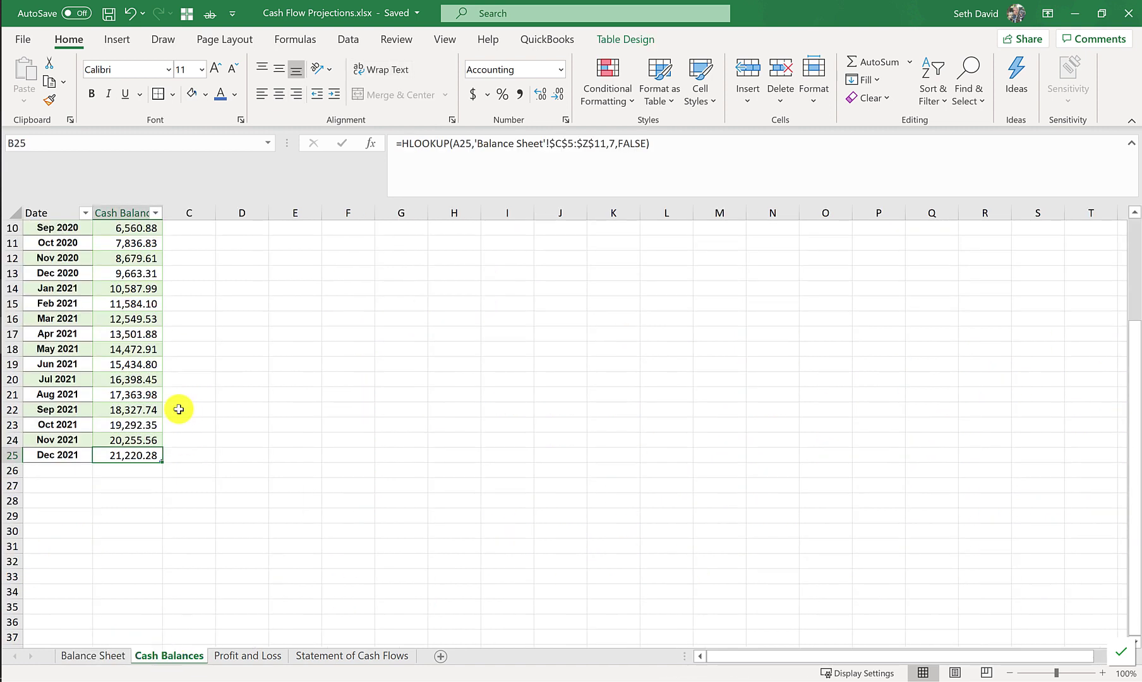
pyautogui.scroll(3, 265, 405)
pyautogui.moveTo(64, 242); pyautogui.dragTo(142, 516)
pyautogui.click(46, 288)
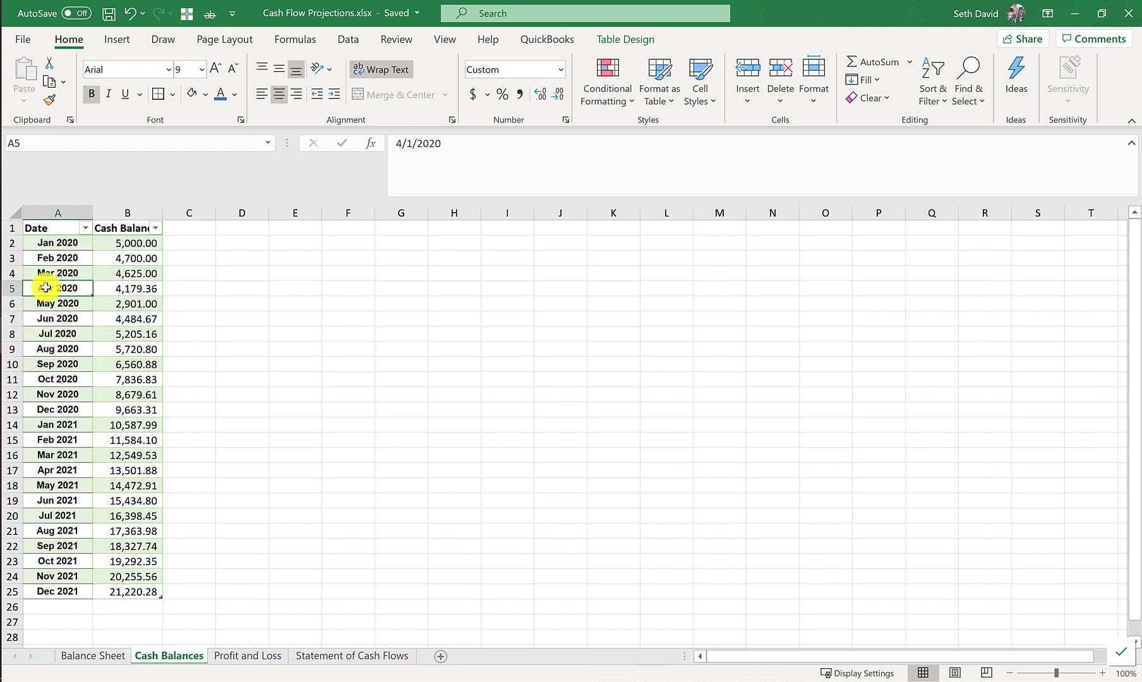
# - Look at the sort and filter options of the Date column in the Cash Balances table, leaving them unapplied
pyautogui.click(82, 227)
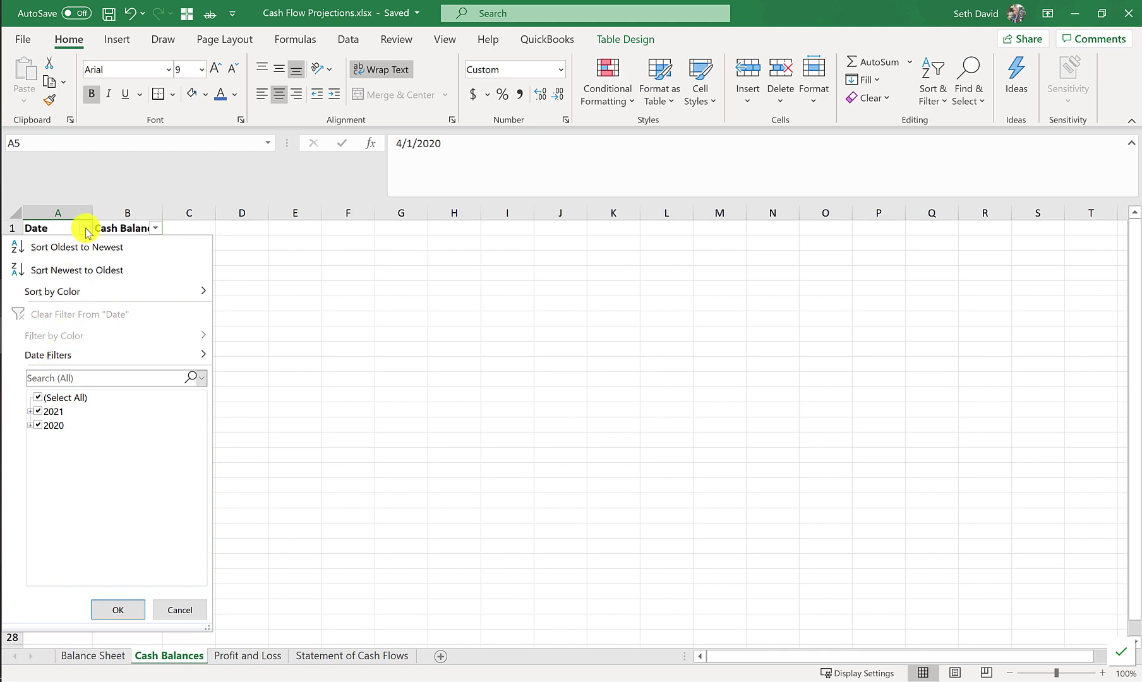
pyautogui.click(86, 230)
pyautogui.click(60, 258)
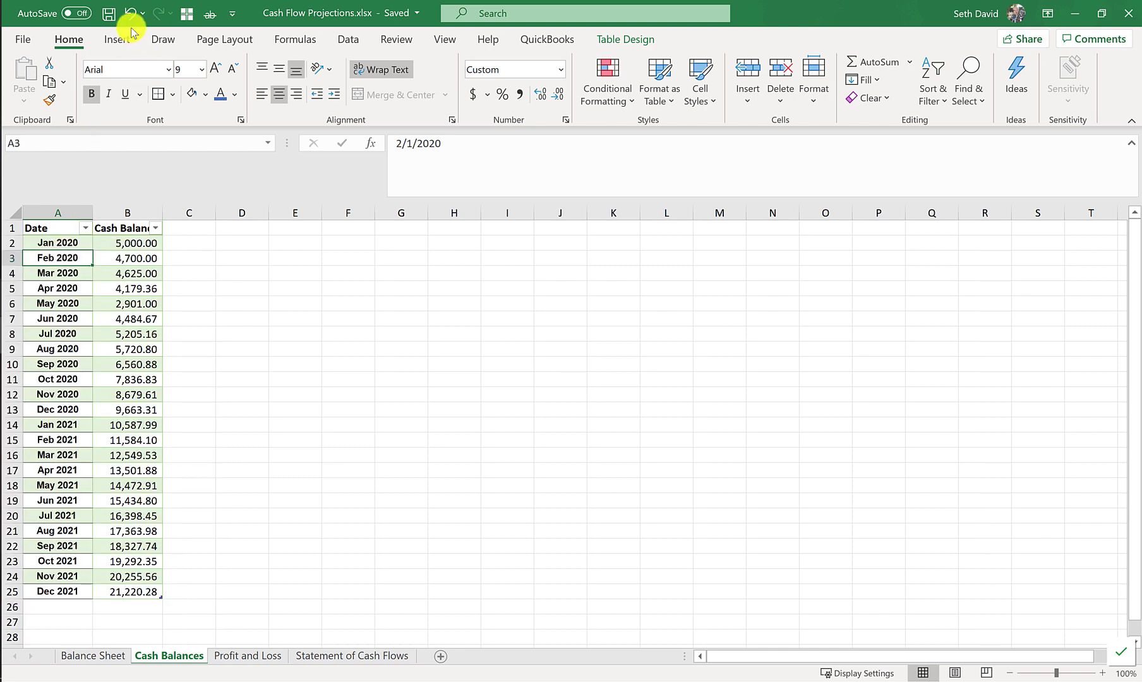
pyautogui.click(116, 40)
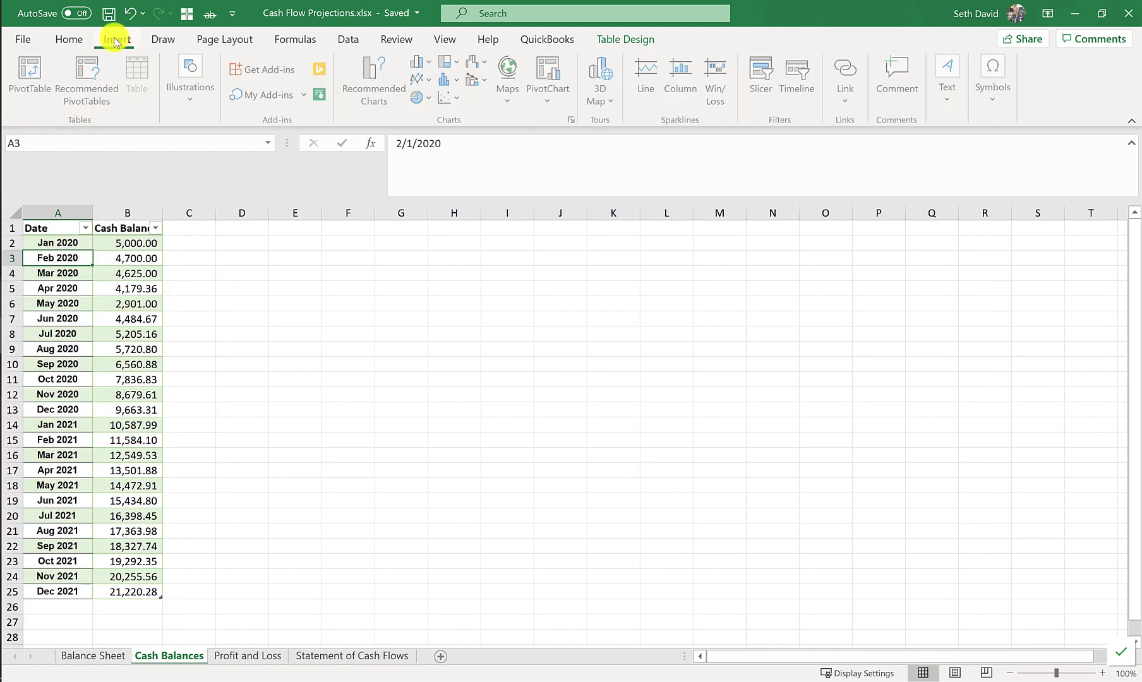
pyautogui.click(547, 98)
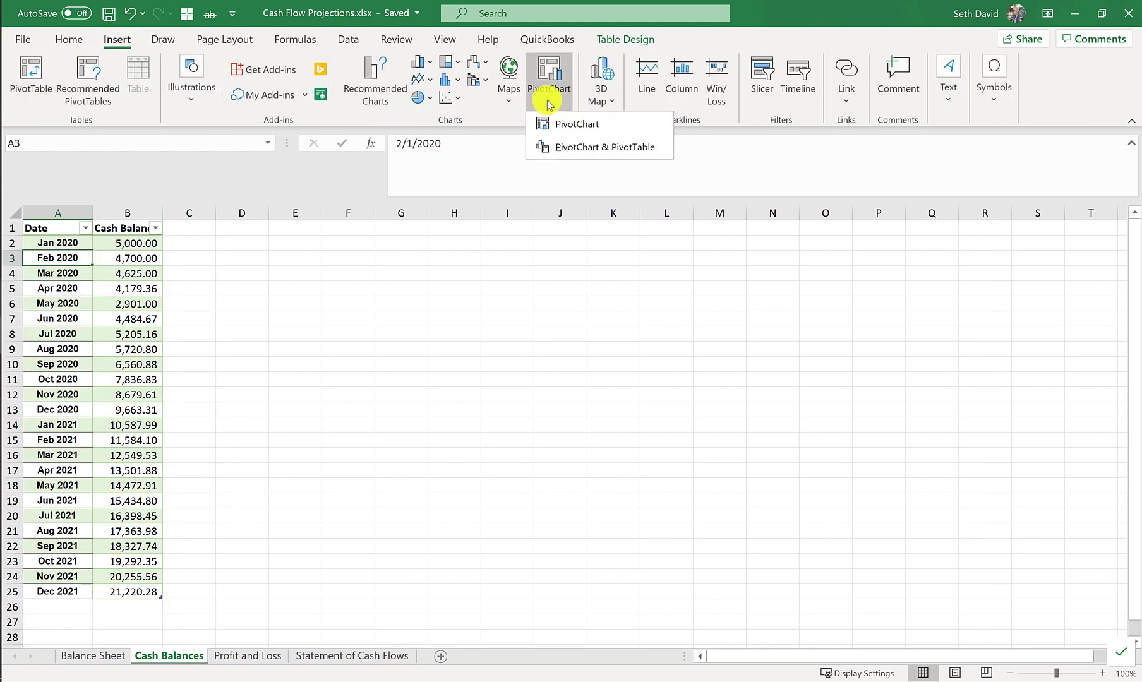
pyautogui.click(577, 125)
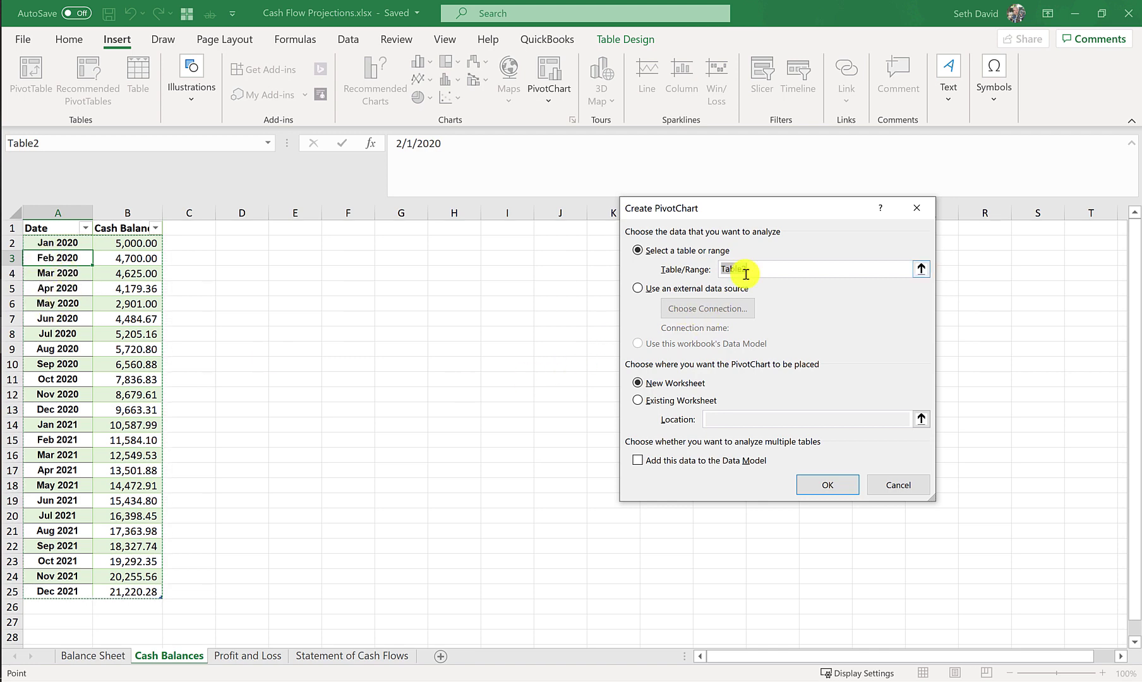
pyautogui.click(893, 485)
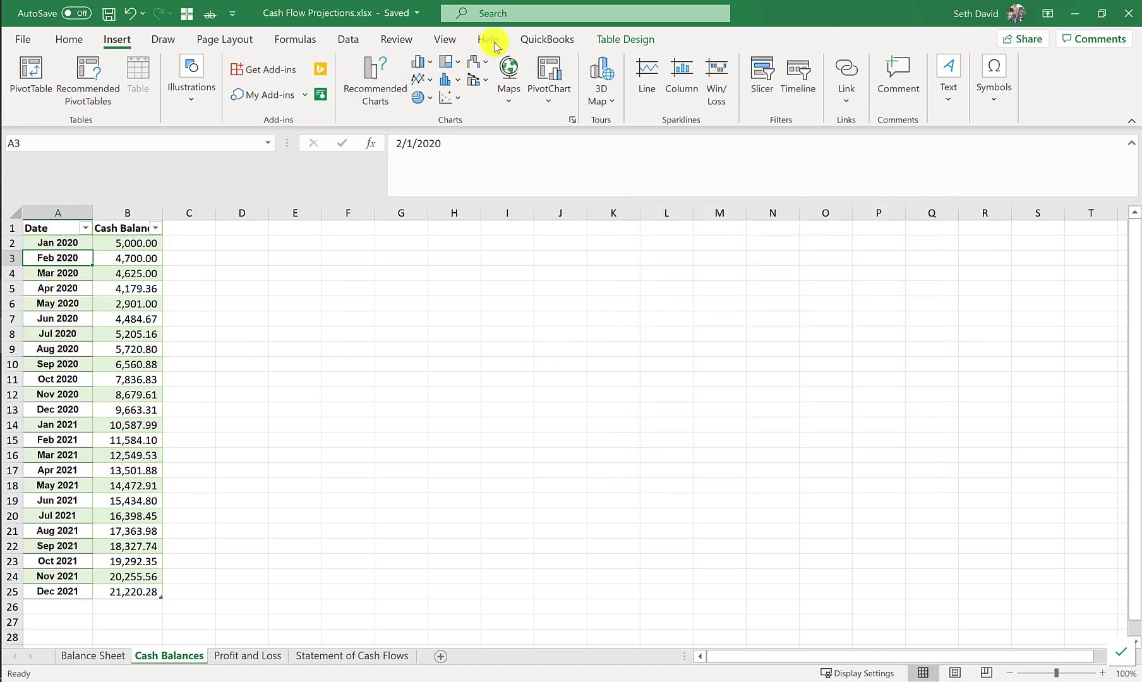
# - Rename the table to Cash_Balances and insert a PivotChart based on it on a new worksheet
pyautogui.click(635, 41)
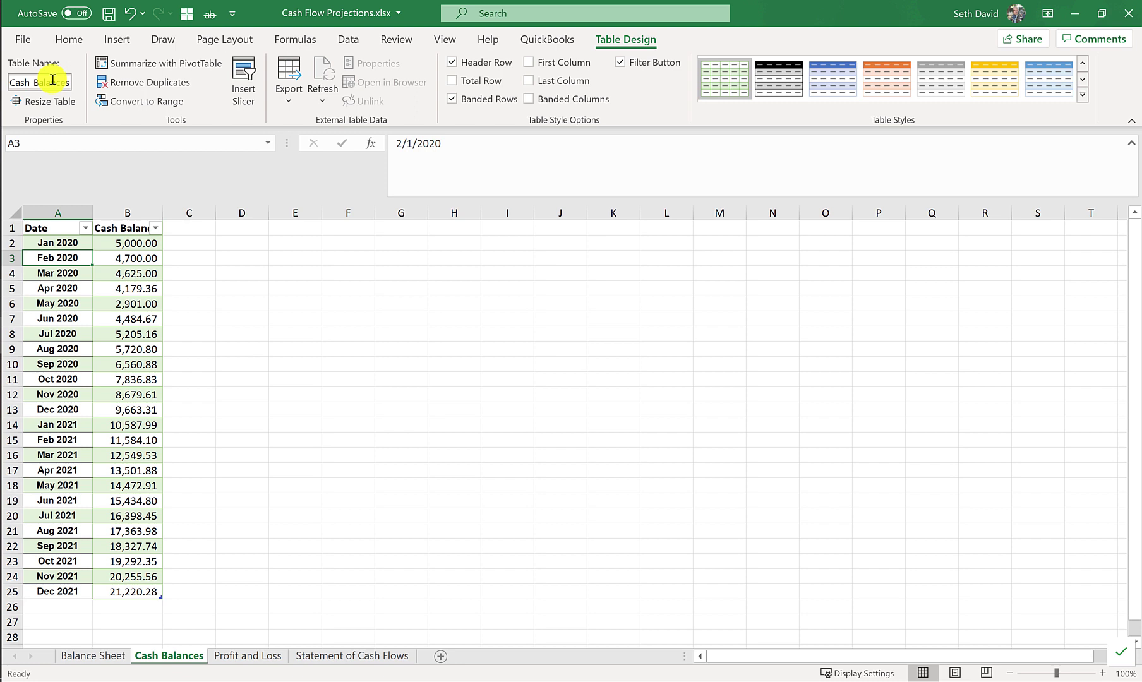
pyautogui.click(107, 43)
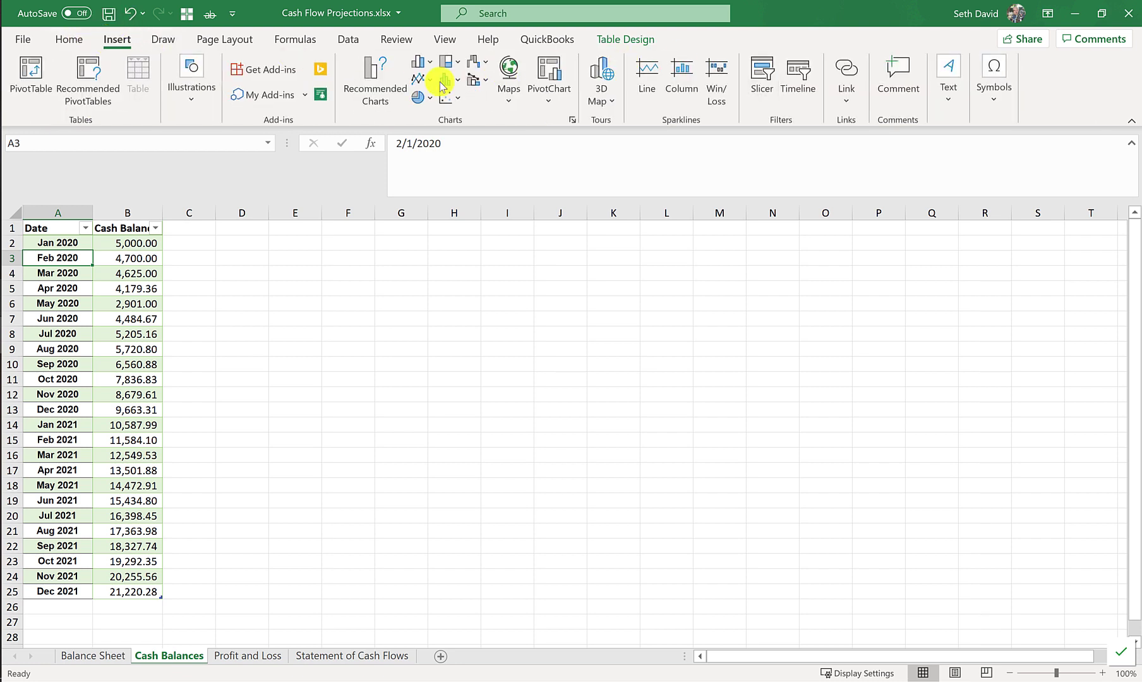
pyautogui.click(549, 104)
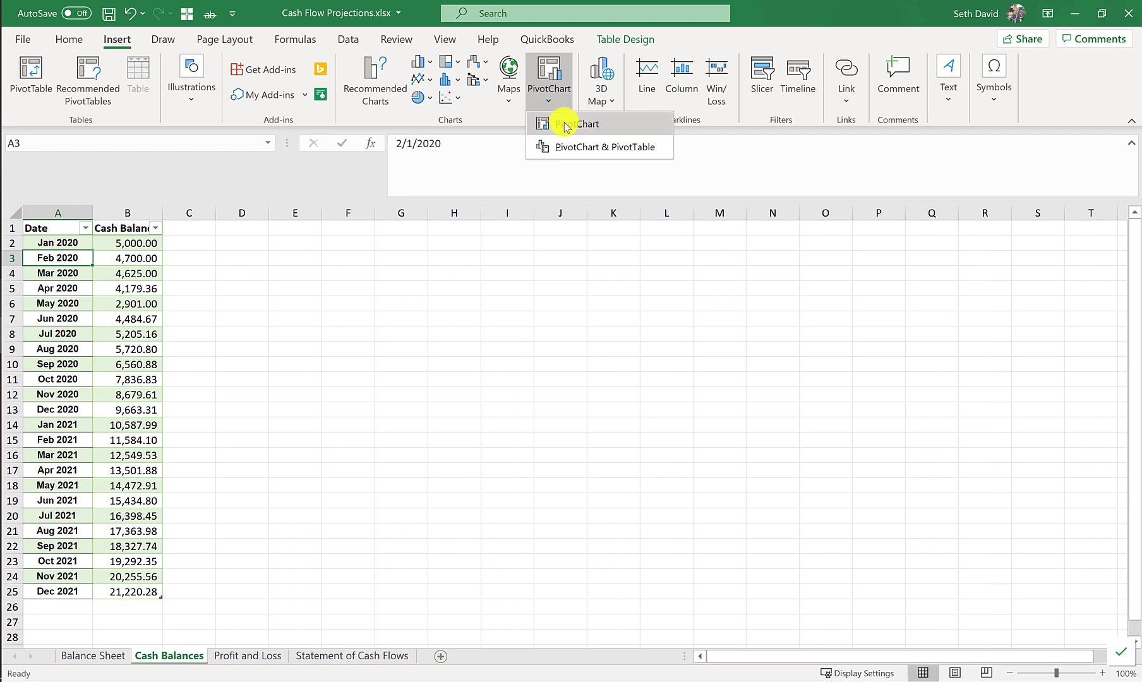
pyautogui.click(566, 125)
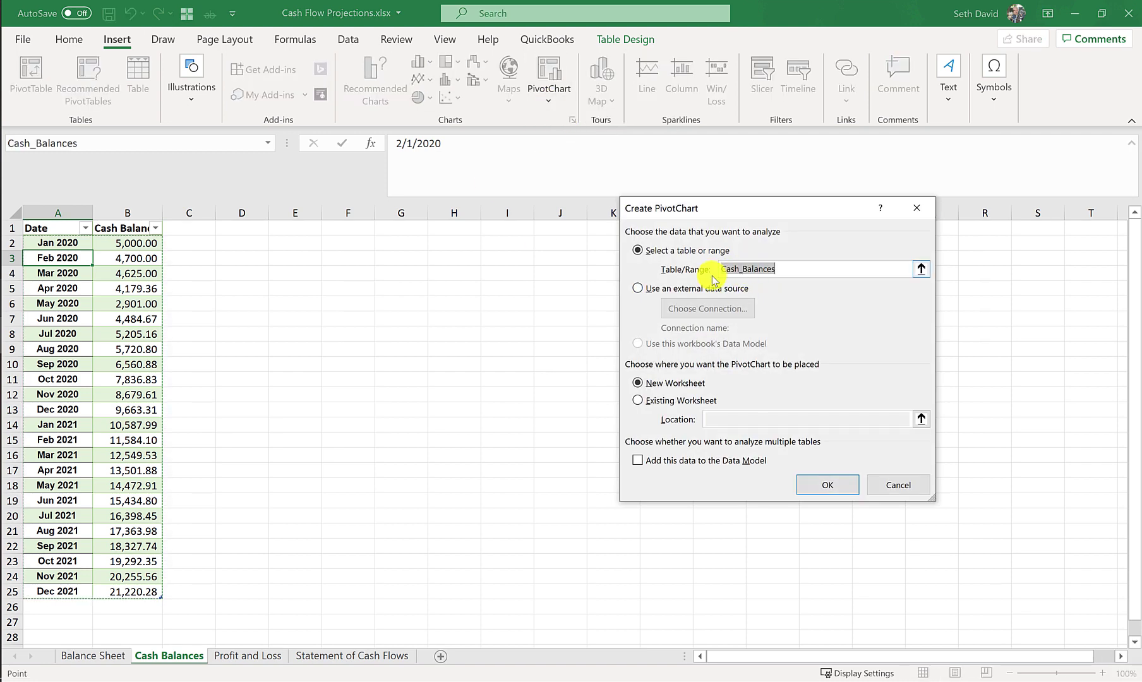
pyautogui.click(818, 483)
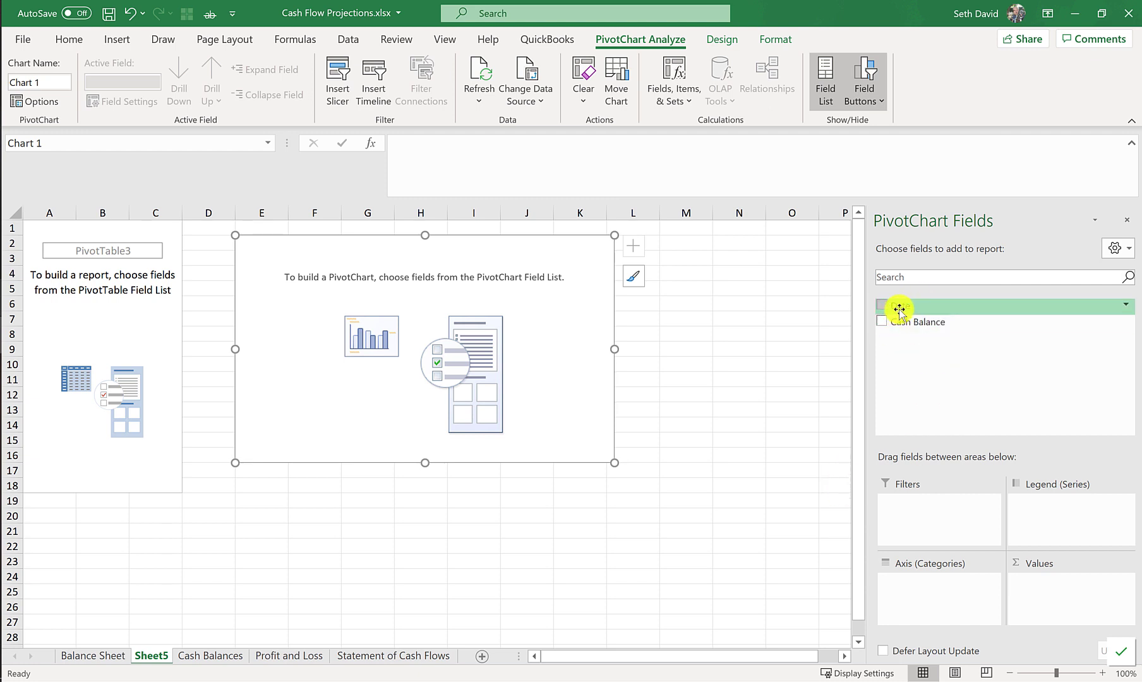
# - Add Cash Balance to the PivotChart values, formatted as numbers with two decimals, thousands separators and red parenthesized negatives
pyautogui.moveTo(903, 322); pyautogui.dragTo(1036, 588)
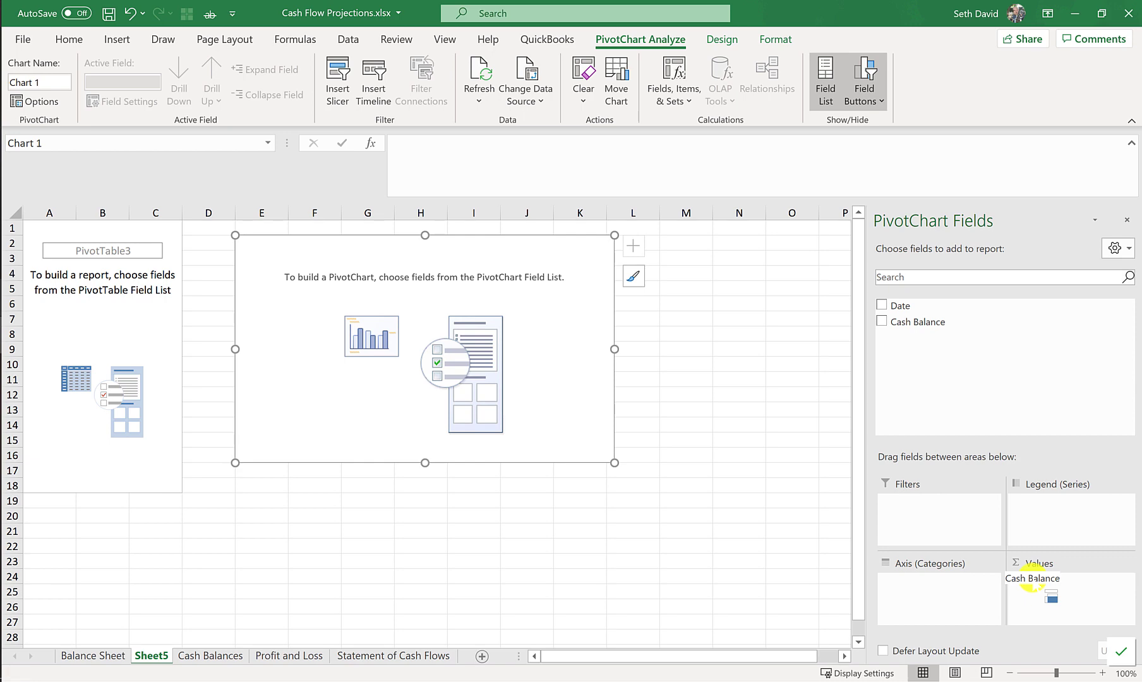
pyautogui.click(1037, 586)
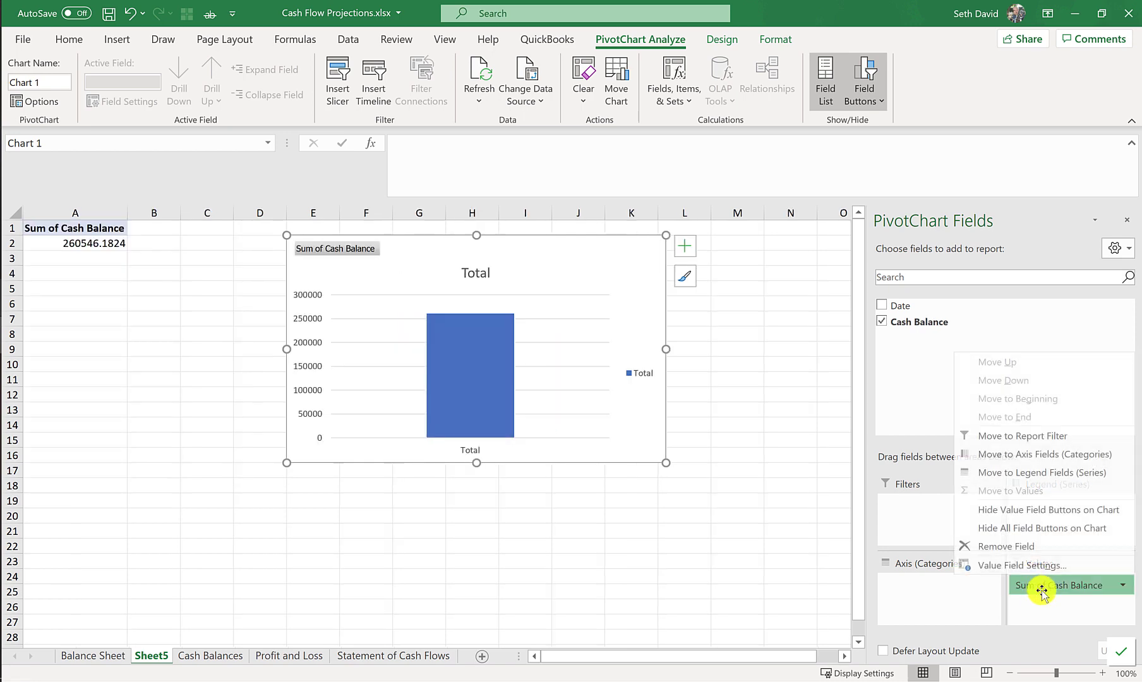
pyautogui.click(1002, 567)
pyautogui.click(699, 472)
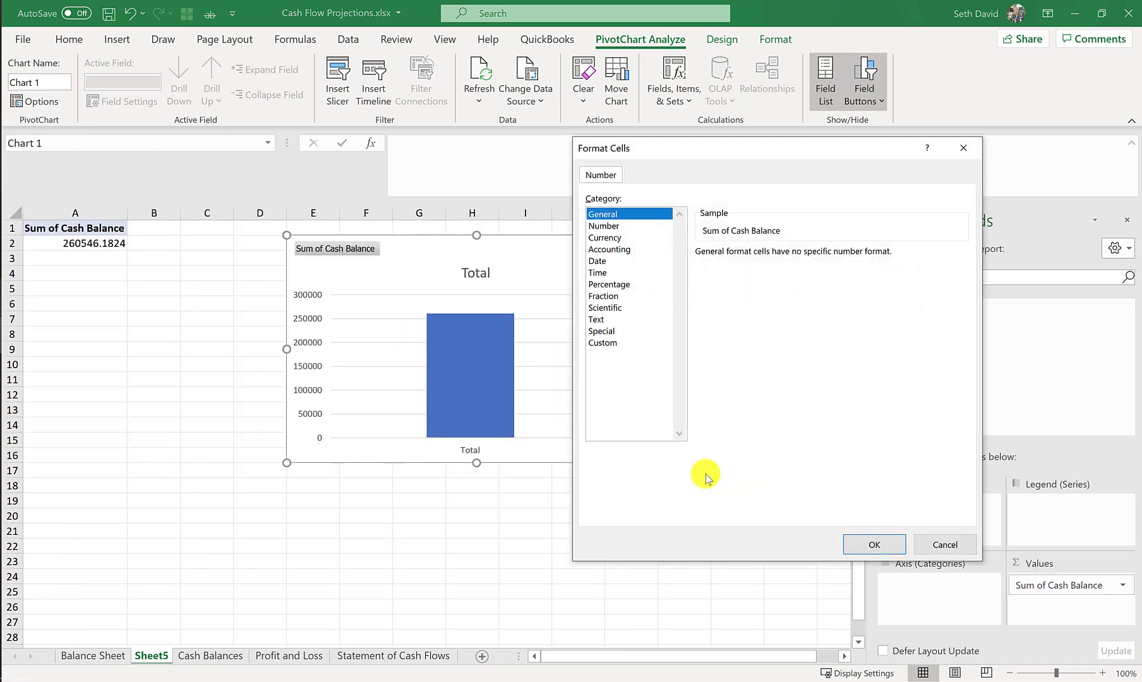
pyautogui.click(616, 226)
pyautogui.click(732, 276)
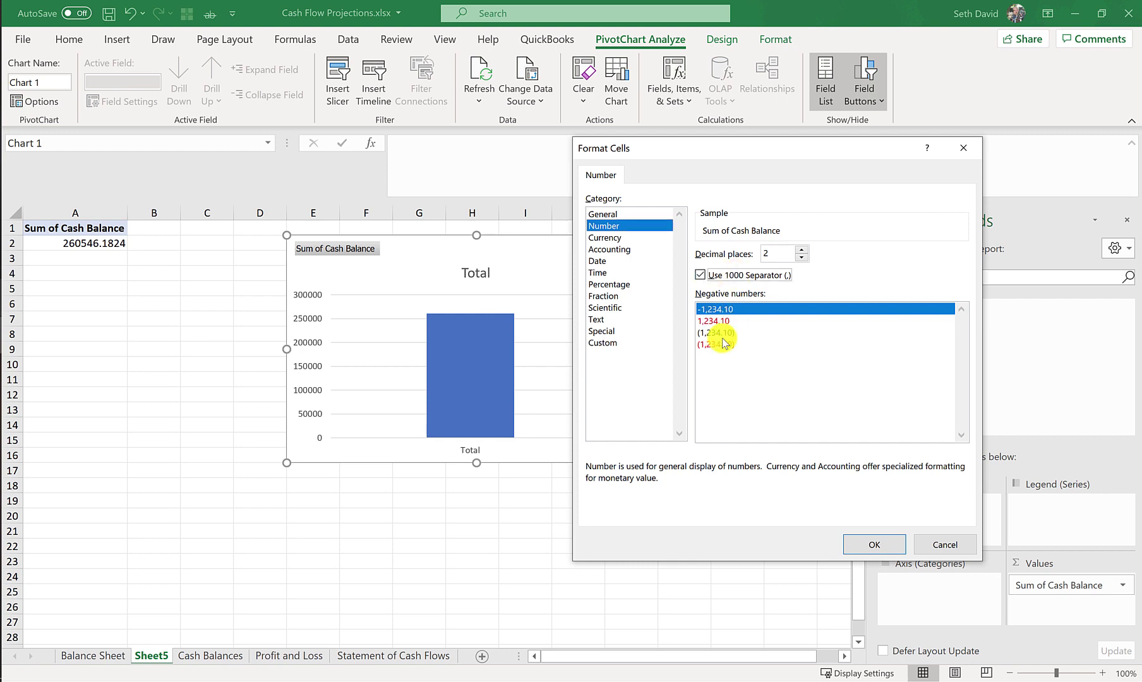
pyautogui.click(722, 344)
pyautogui.click(859, 540)
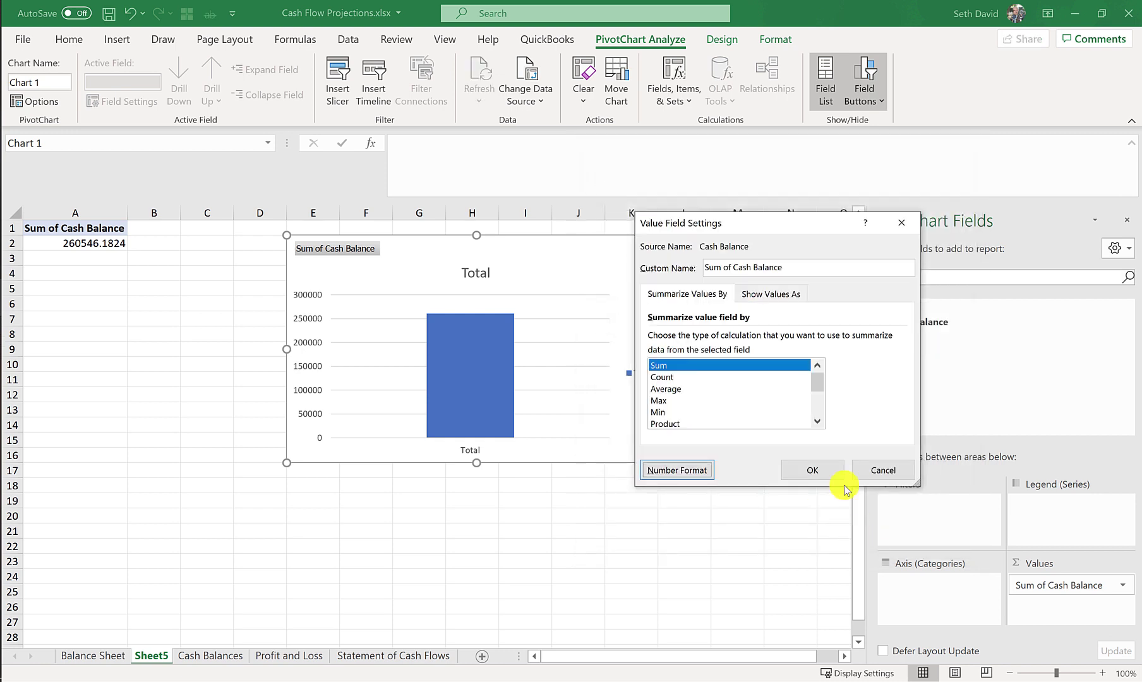
pyautogui.click(807, 473)
# - Add the Date field to the PivotChart's legend series, and move the chart below the pivot table and enlarge it
pyautogui.moveTo(890, 308); pyautogui.dragTo(1043, 499)
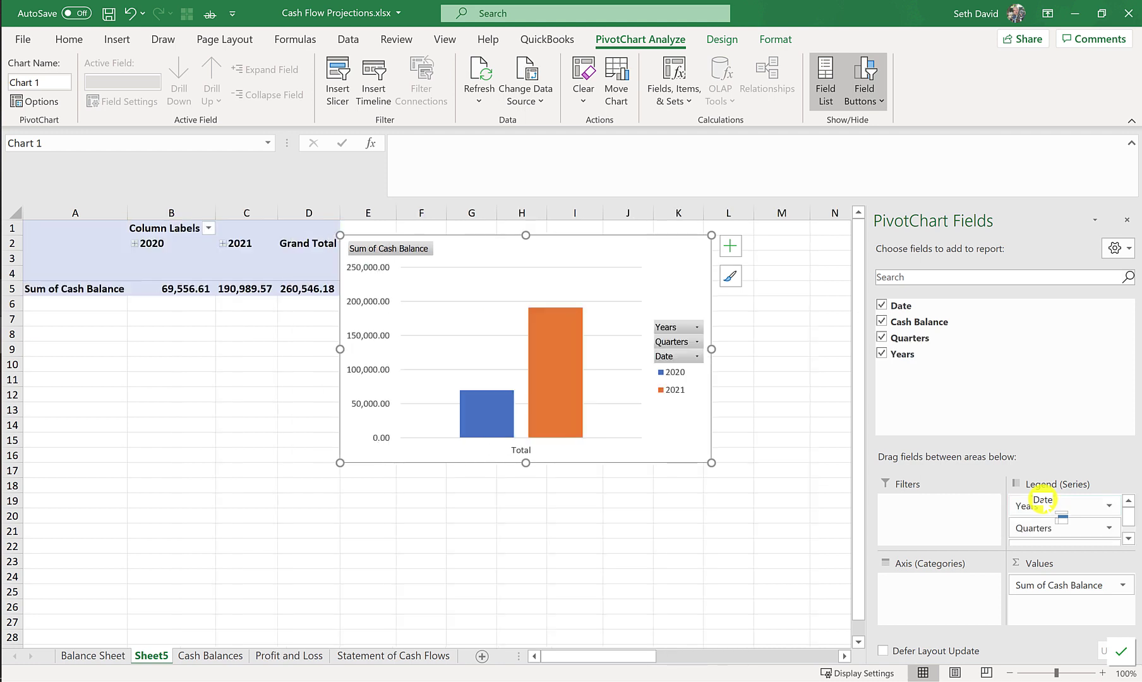
pyautogui.moveTo(459, 247)
pyautogui.mouseDown()
pyautogui.moveTo(472, 306)
pyautogui.moveTo(247, 340)
pyautogui.mouseUp()
pyautogui.moveTo(498, 557); pyautogui.dragTo(623, 632)
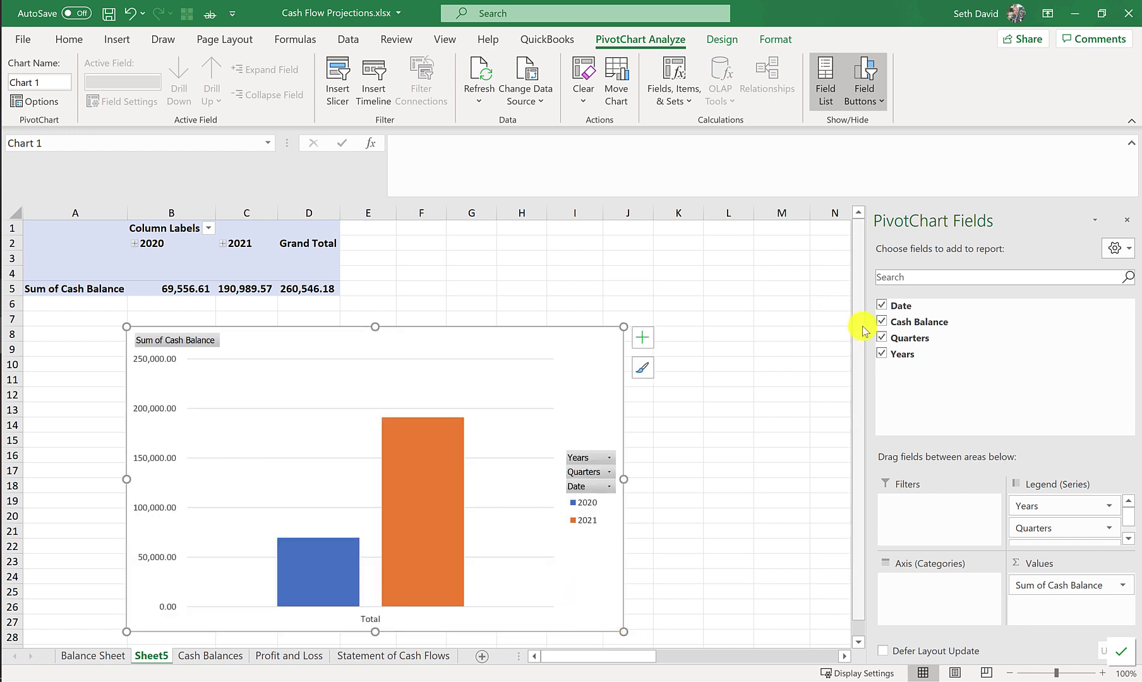
# - Rearrange the PivotChart by removing Quarters and moving Years to the axis categories, and enlarge the chart further
pyautogui.click(881, 338)
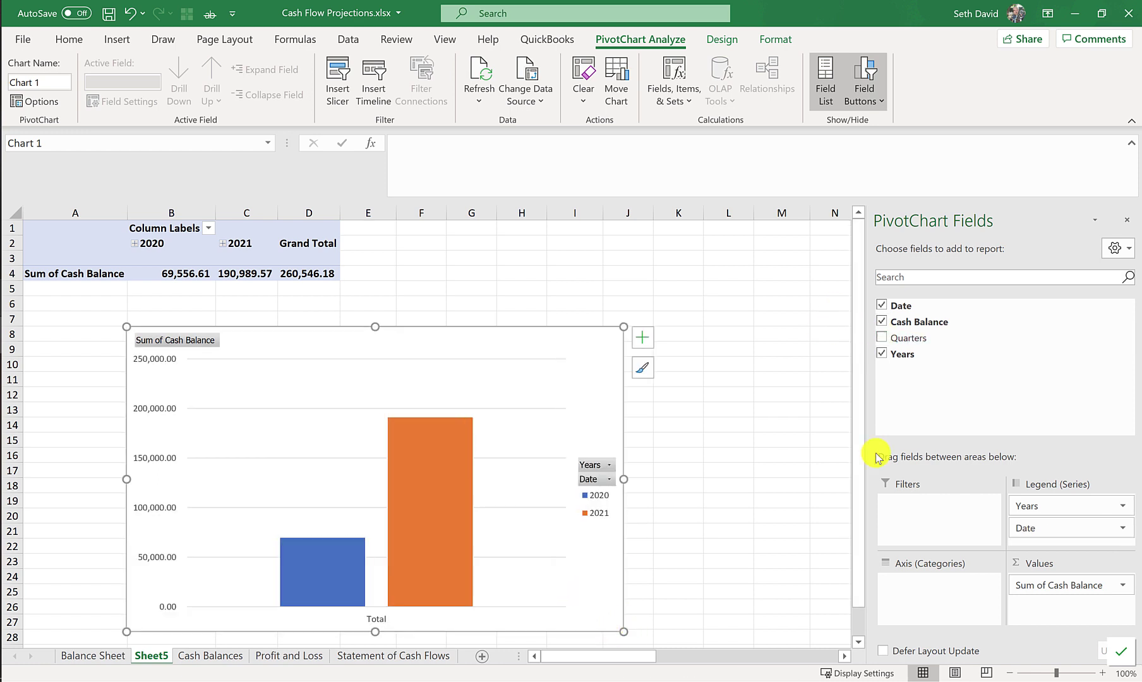
pyautogui.moveTo(1049, 508); pyautogui.dragTo(888, 587)
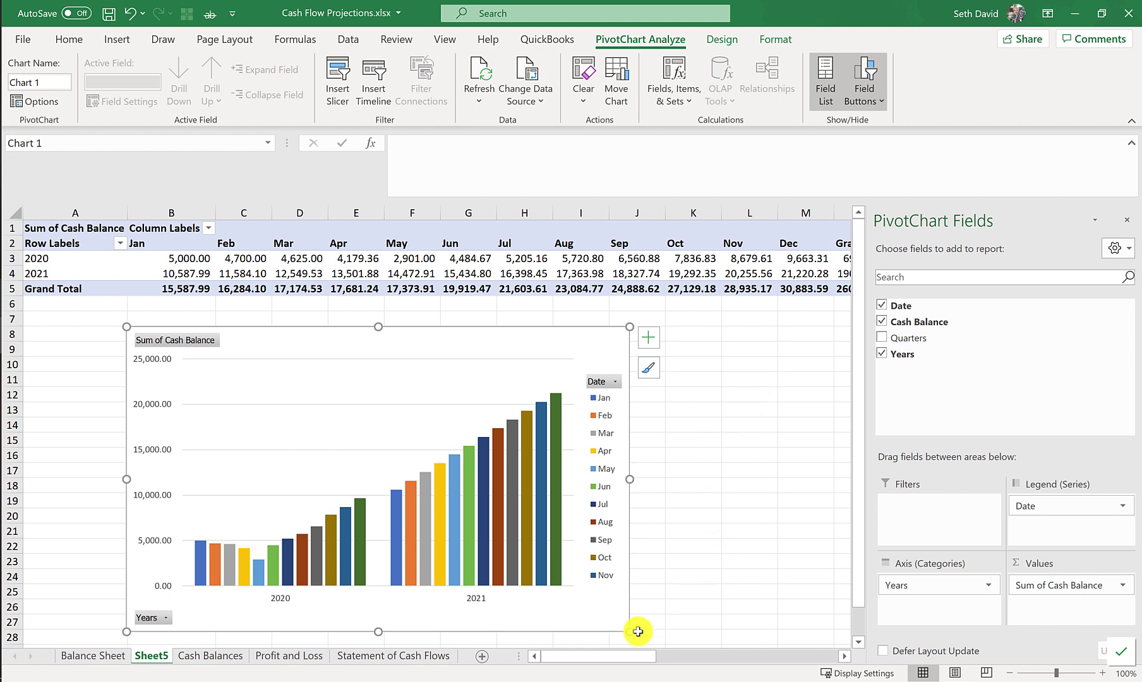
pyautogui.moveTo(632, 634); pyautogui.dragTo(658, 647)
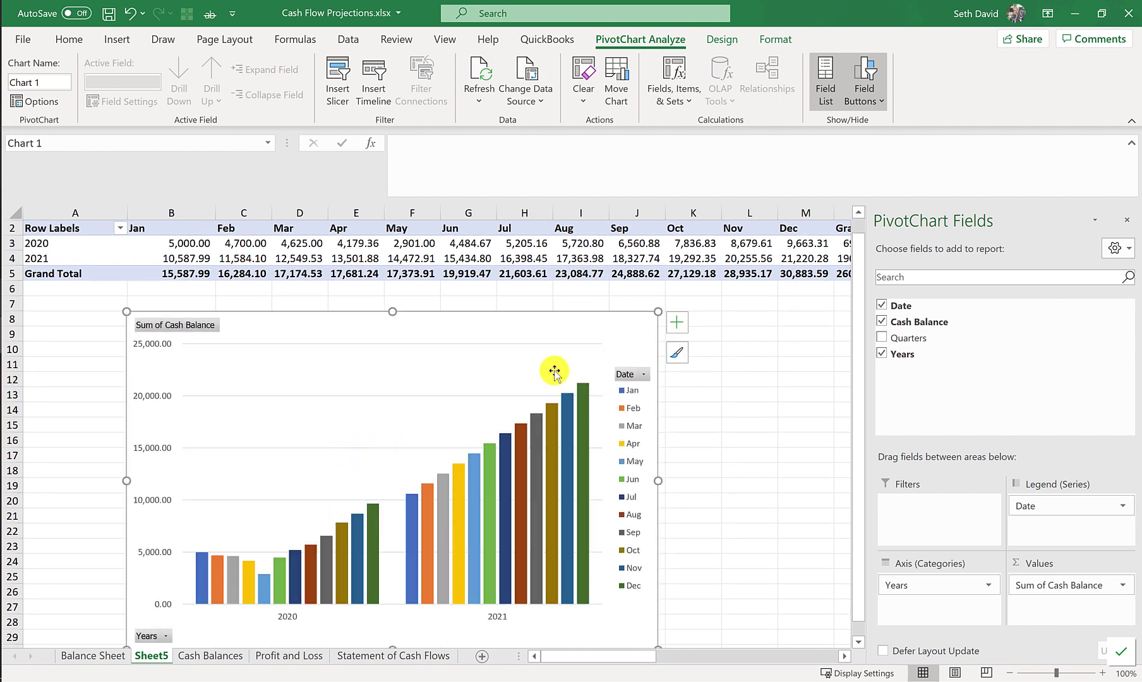
pyautogui.moveTo(662, 310); pyautogui.dragTo(709, 298)
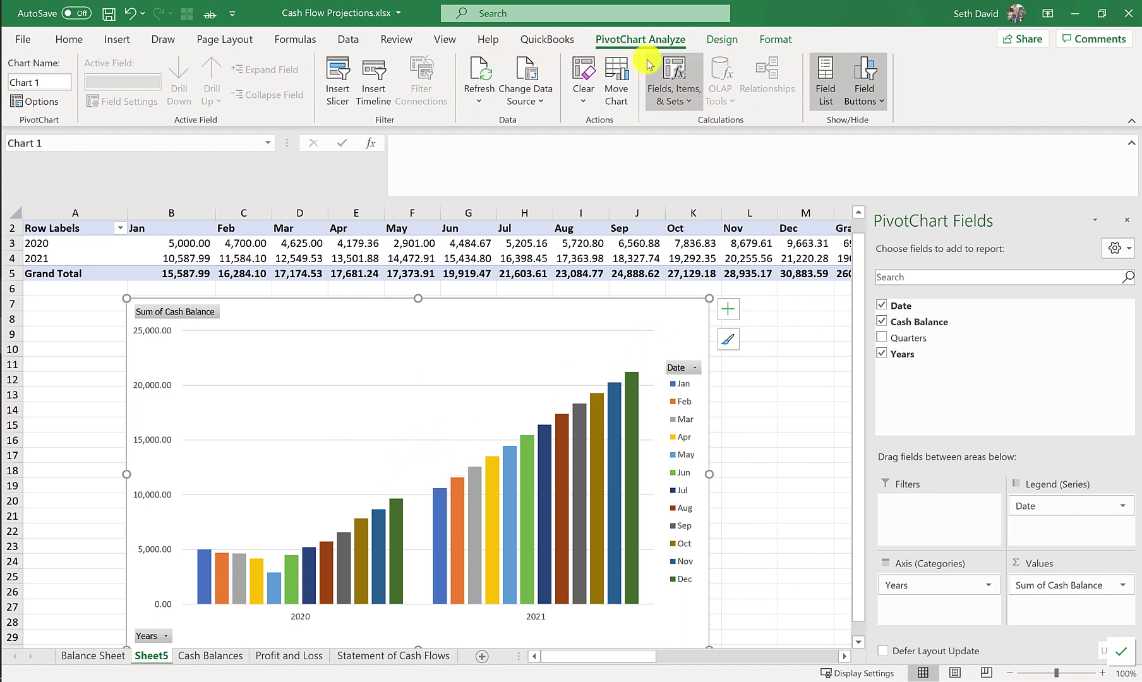
# - Preview line, 3-D column and pie variants as alternative chart types for the PivotChart
pyautogui.click(722, 41)
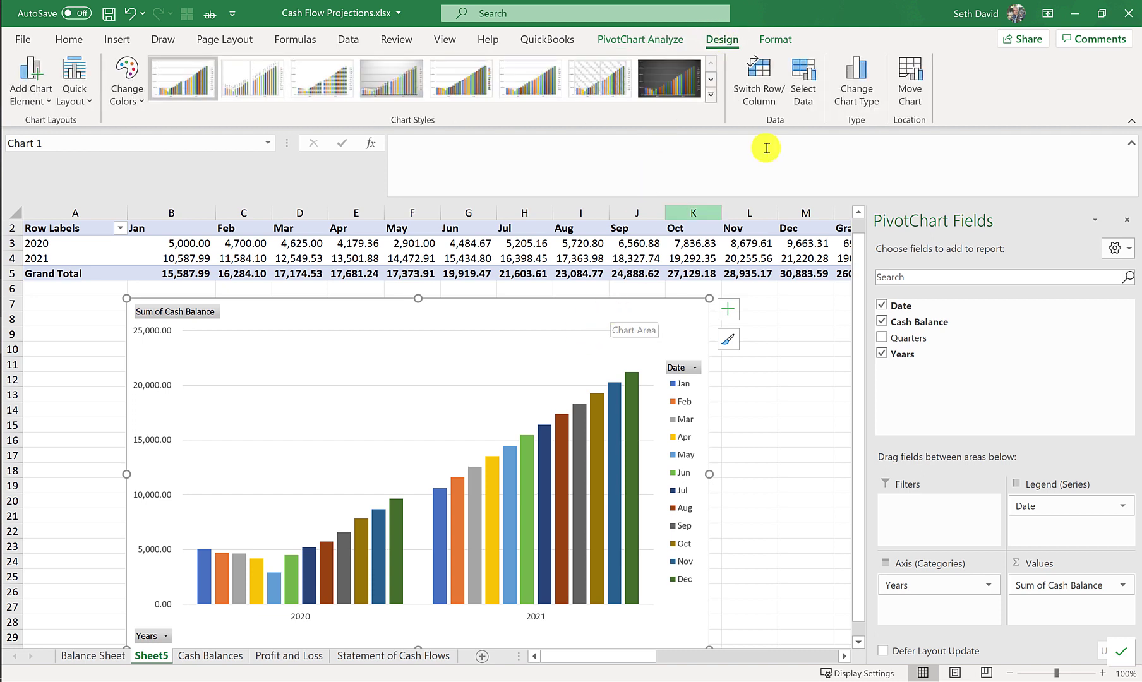
pyautogui.click(850, 94)
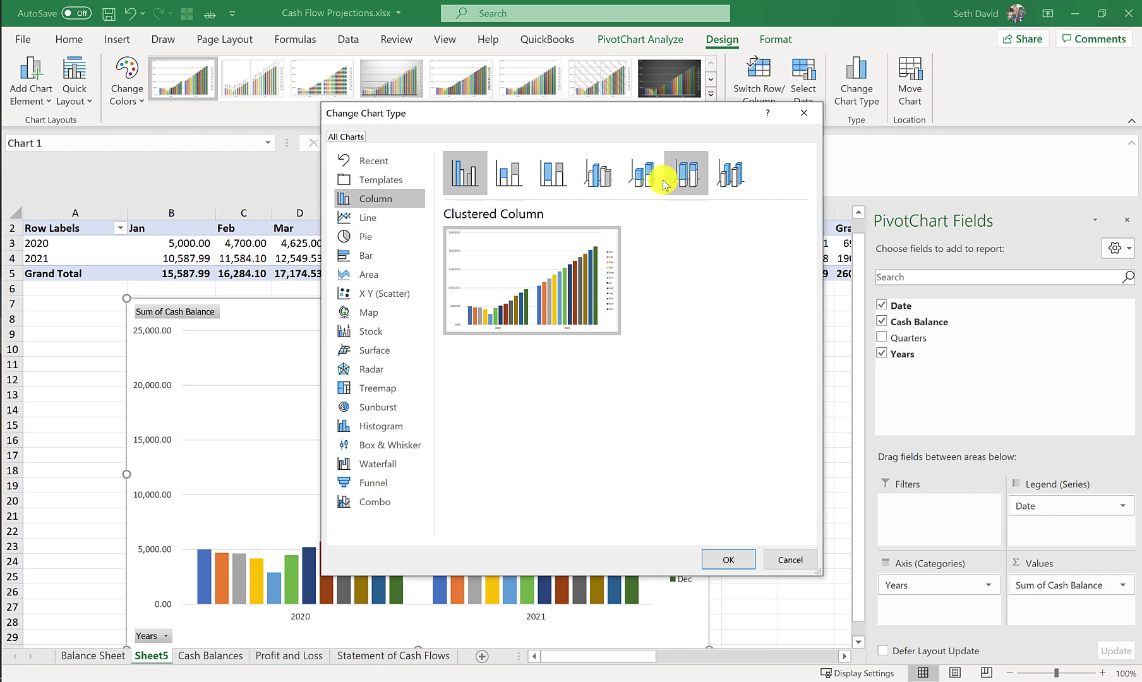
pyautogui.click(372, 217)
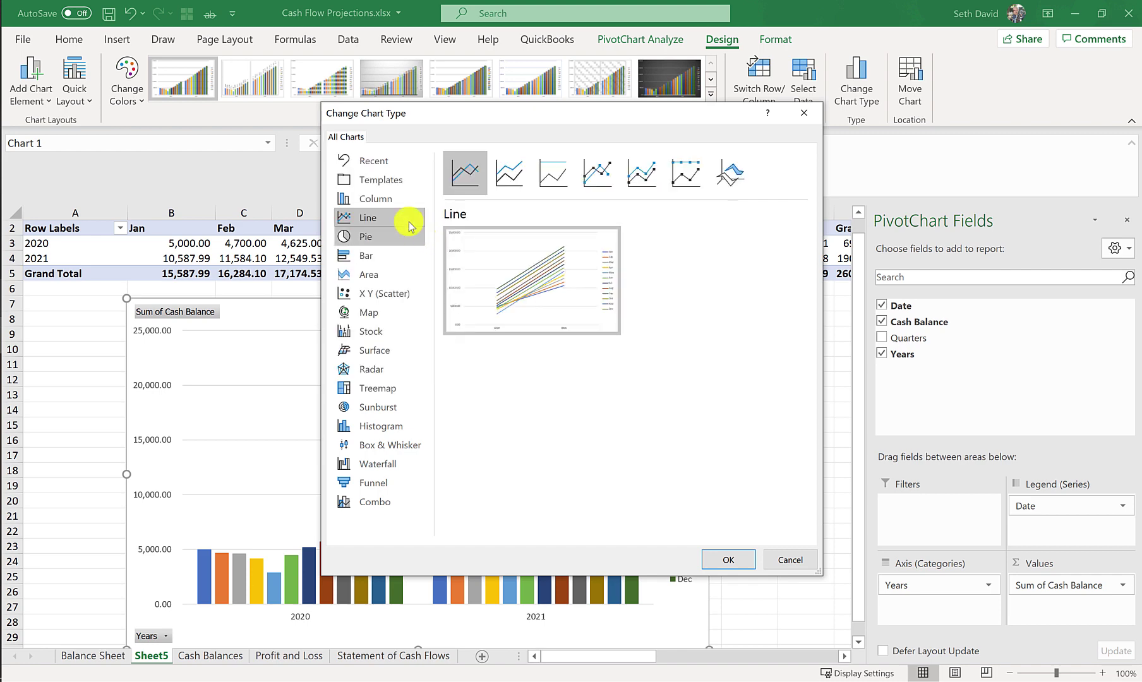
pyautogui.click(726, 184)
pyautogui.click(686, 172)
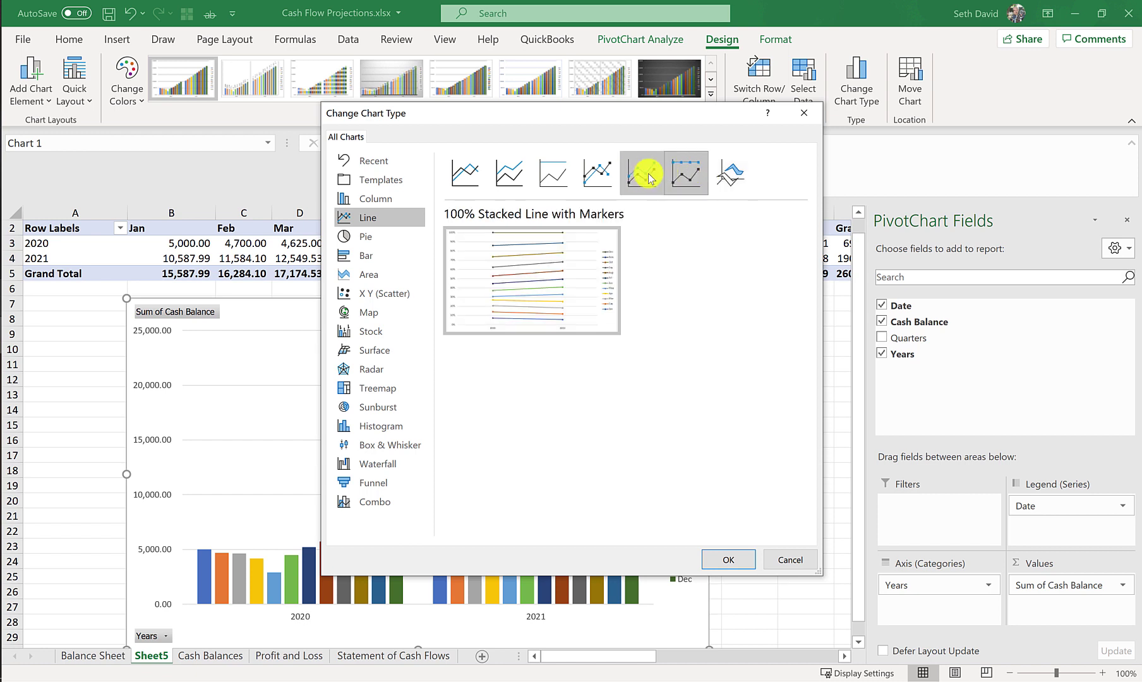
pyautogui.click(366, 200)
pyautogui.click(597, 185)
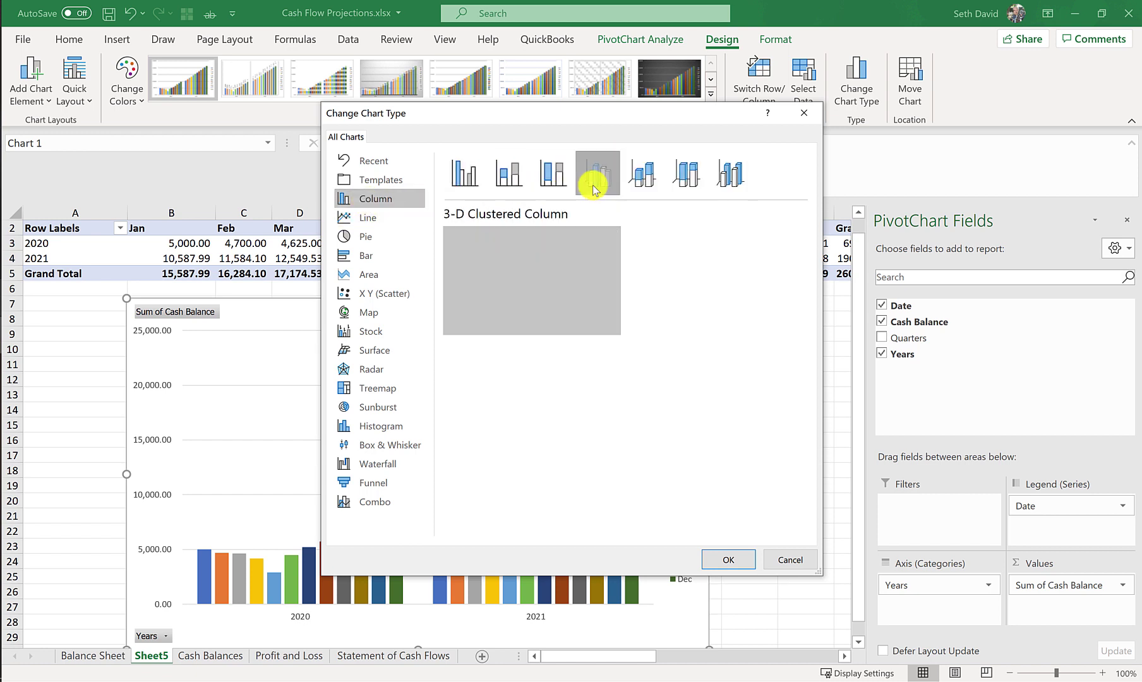
pyautogui.click(639, 176)
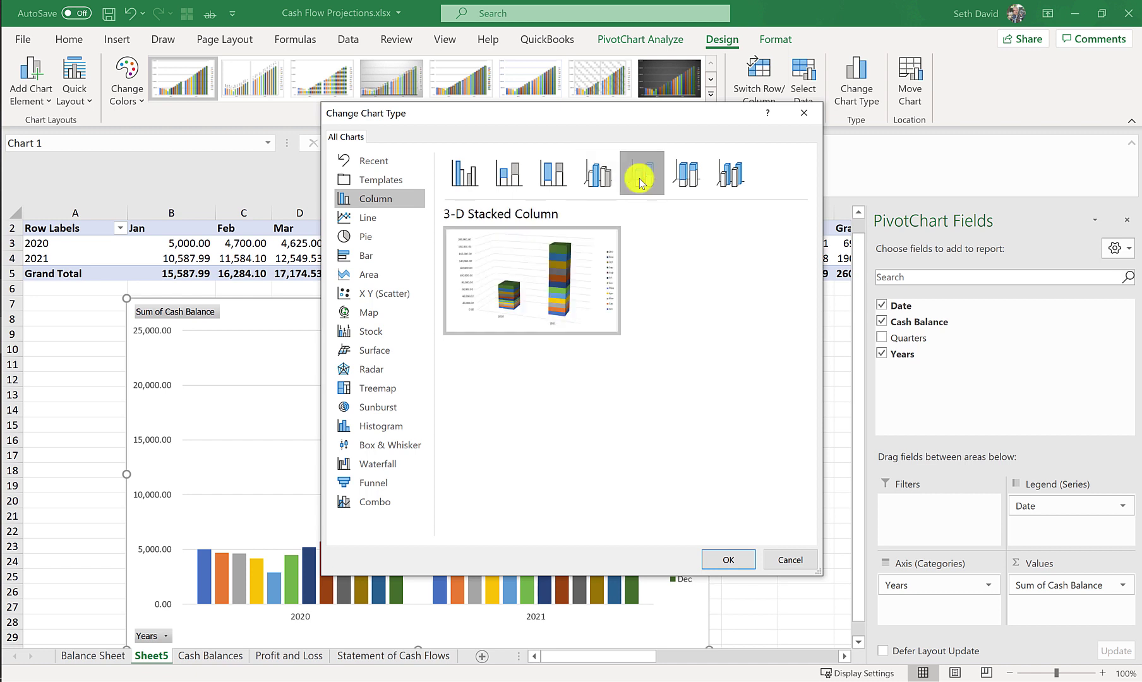
pyautogui.click(684, 184)
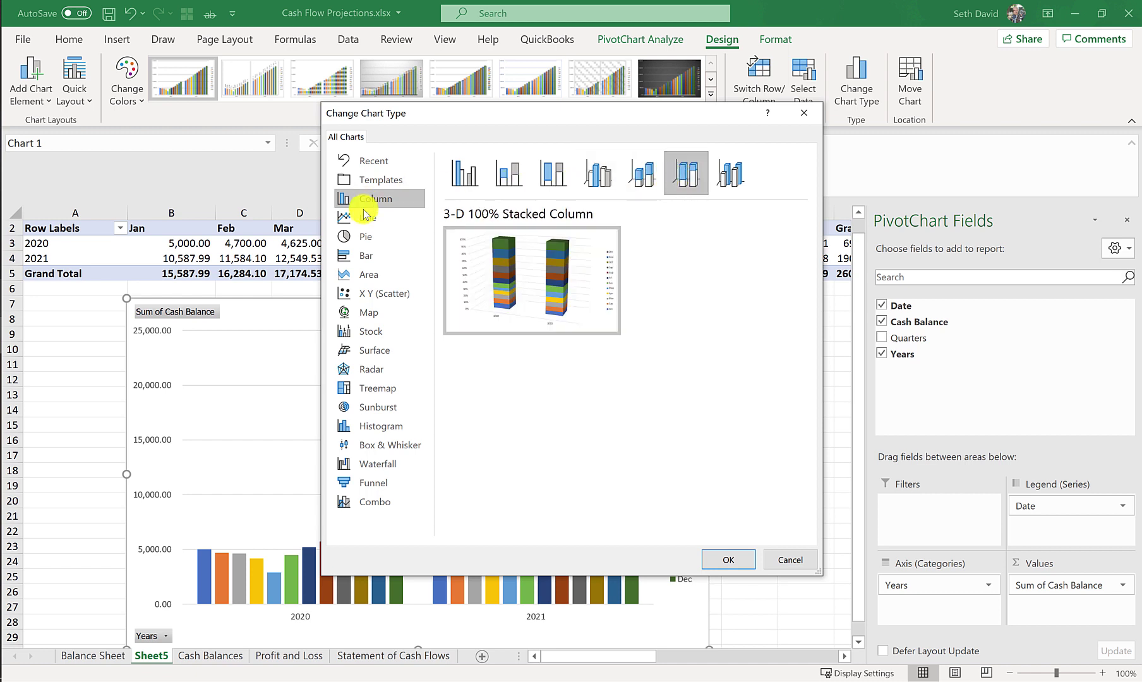
pyautogui.click(365, 244)
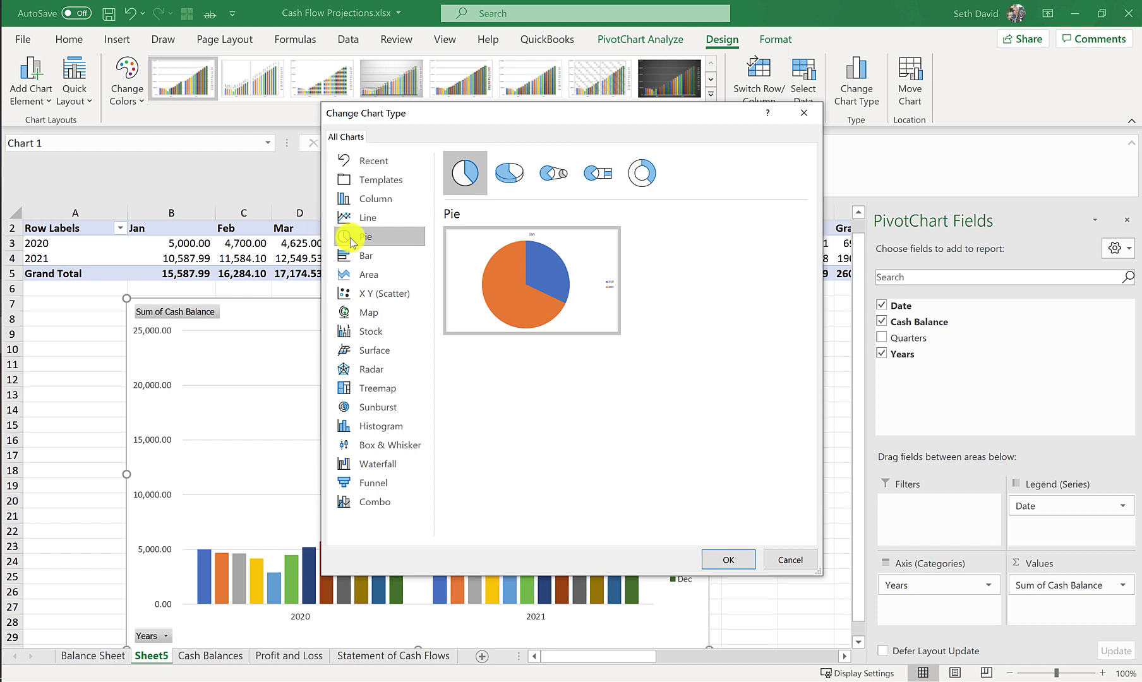
pyautogui.click(509, 171)
pyautogui.moveTo(567, 281)
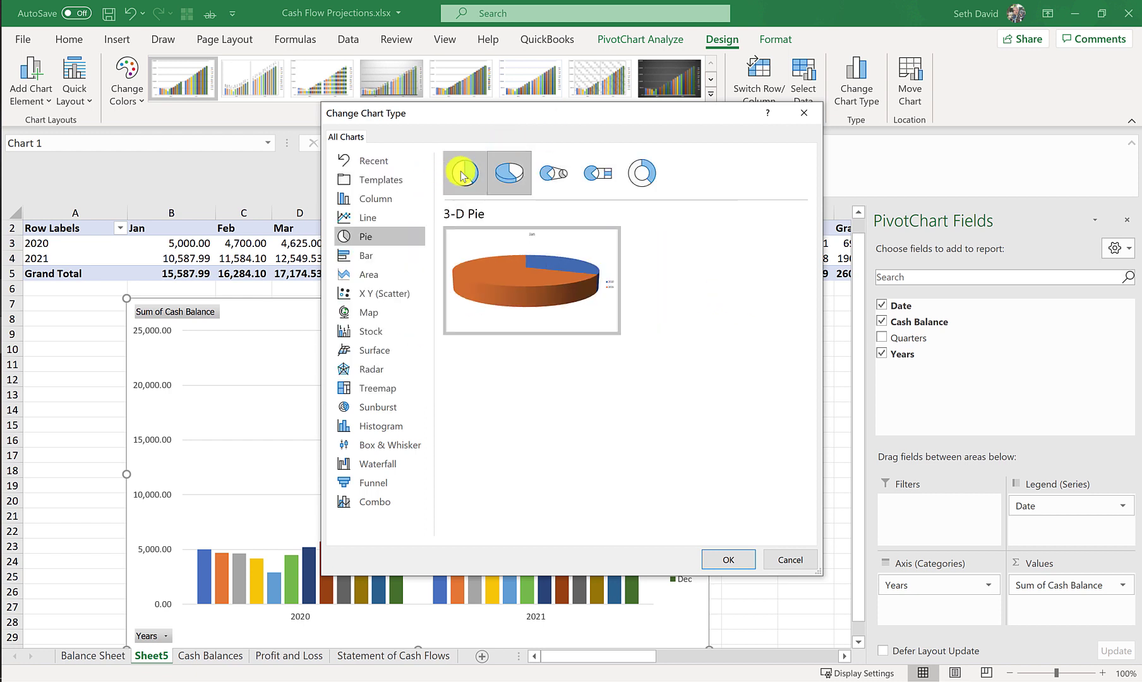
pyautogui.click(463, 174)
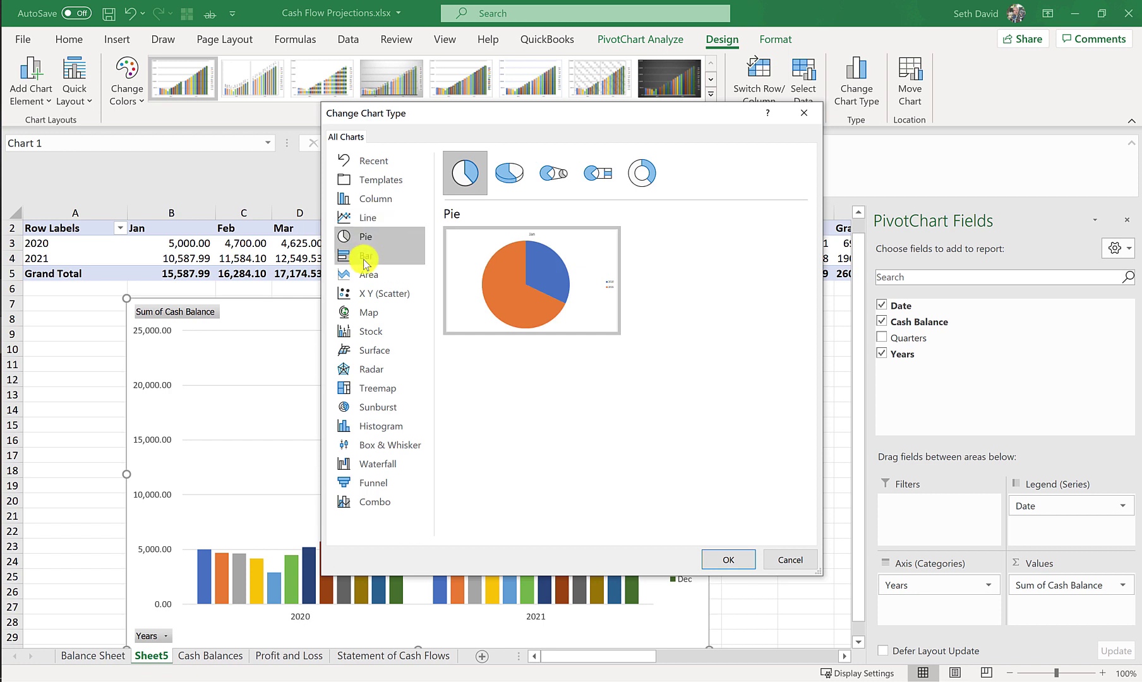
# - Change the PivotChart to a 3-D Column chart and apply the chart style whose columns fade out toward the base
pyautogui.click(361, 199)
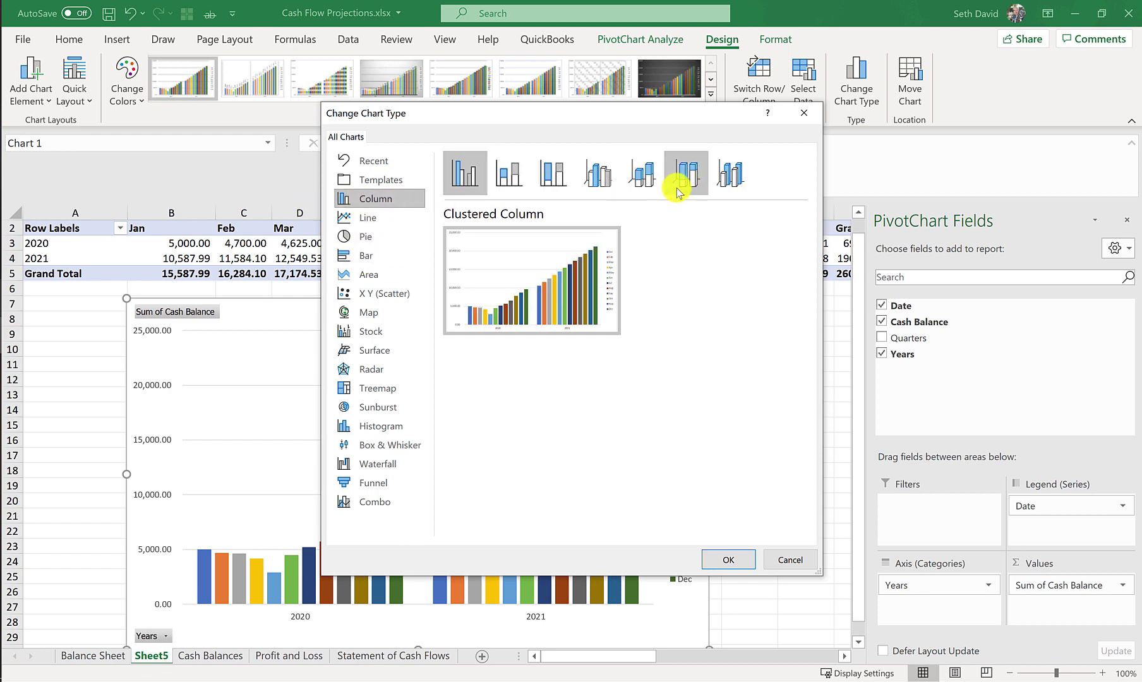
pyautogui.click(646, 174)
pyautogui.click(700, 179)
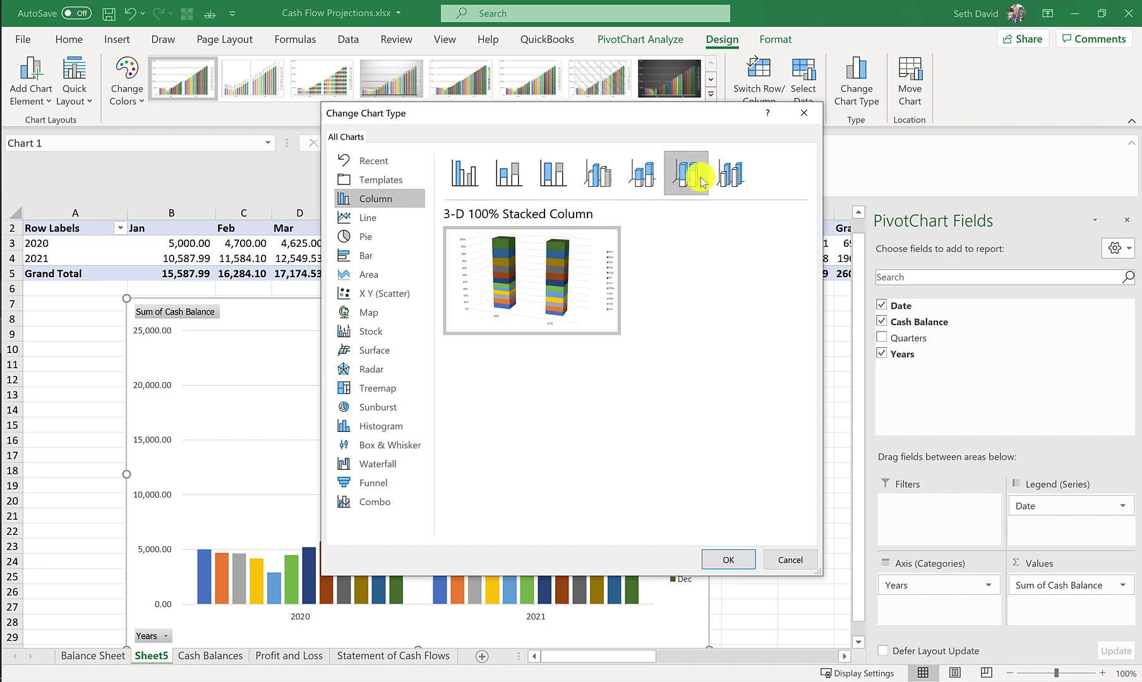
pyautogui.click(732, 183)
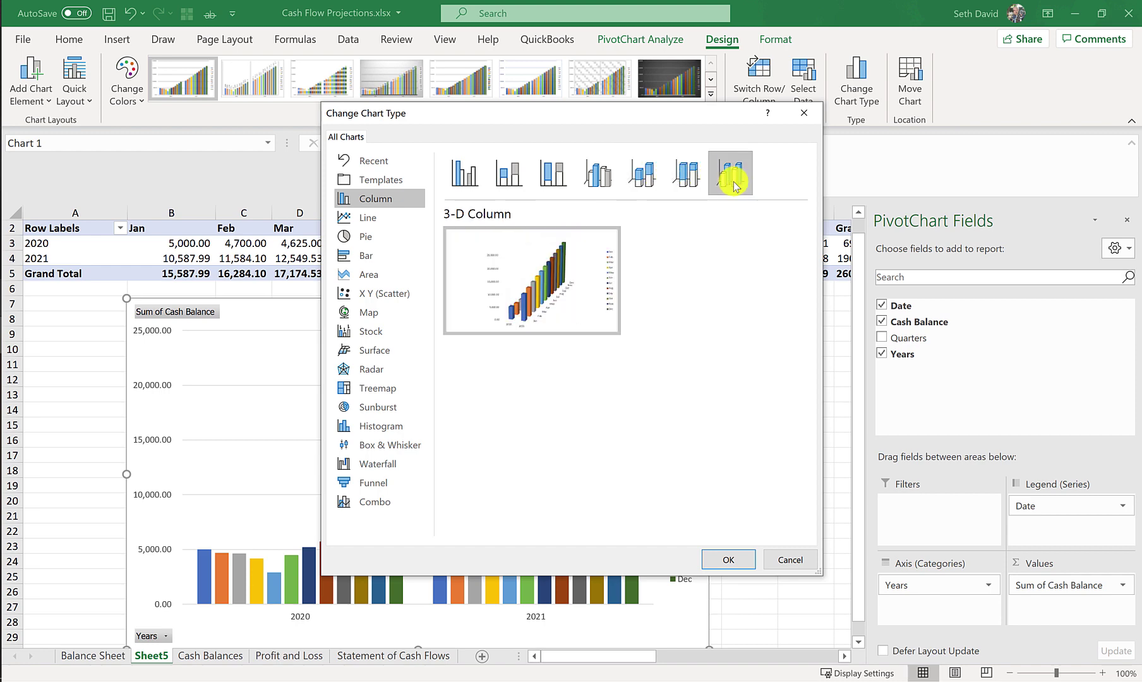
pyautogui.click(728, 560)
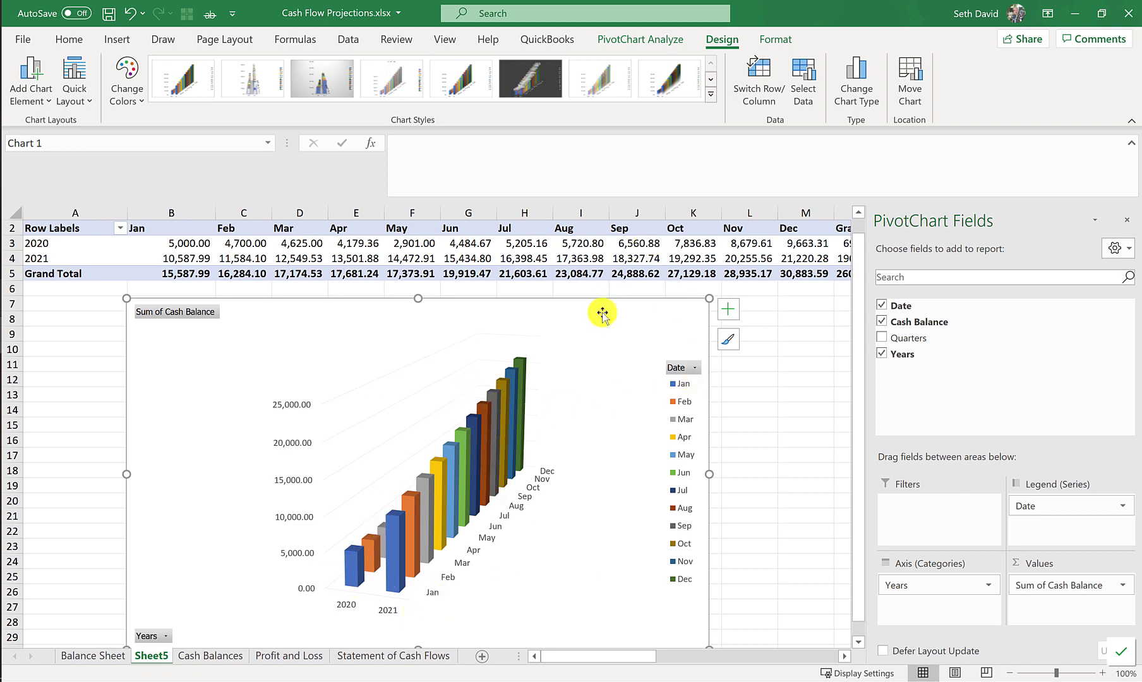
pyautogui.click(672, 78)
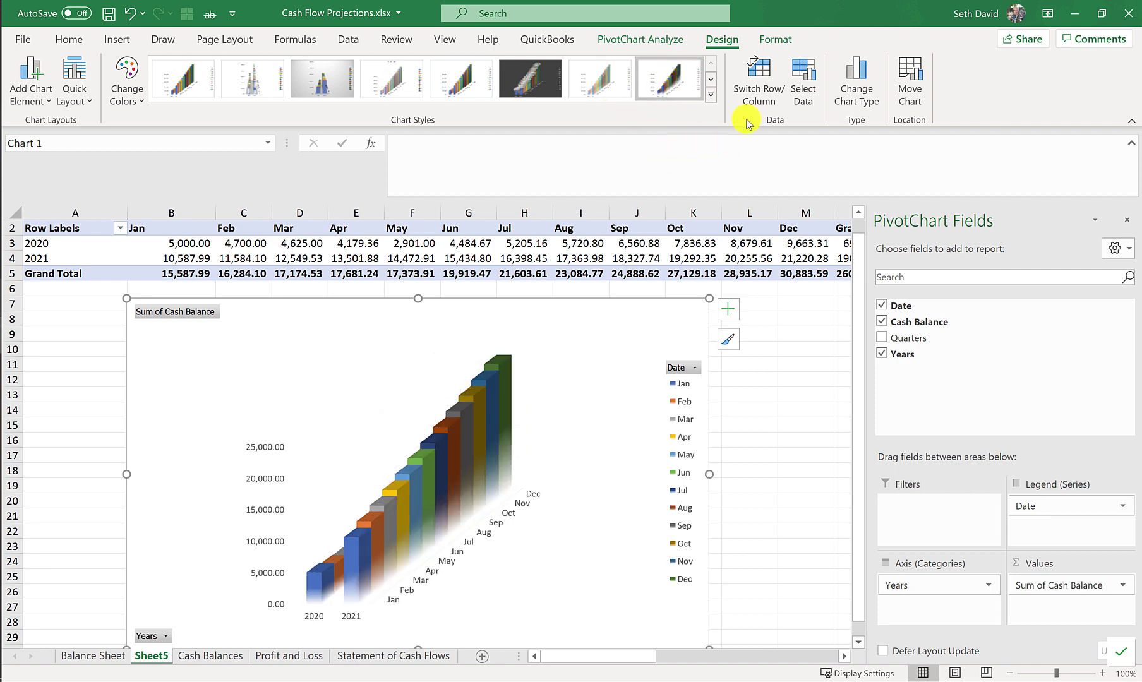
# - Change the PivotChart's type to Stacked Line
pyautogui.click(857, 95)
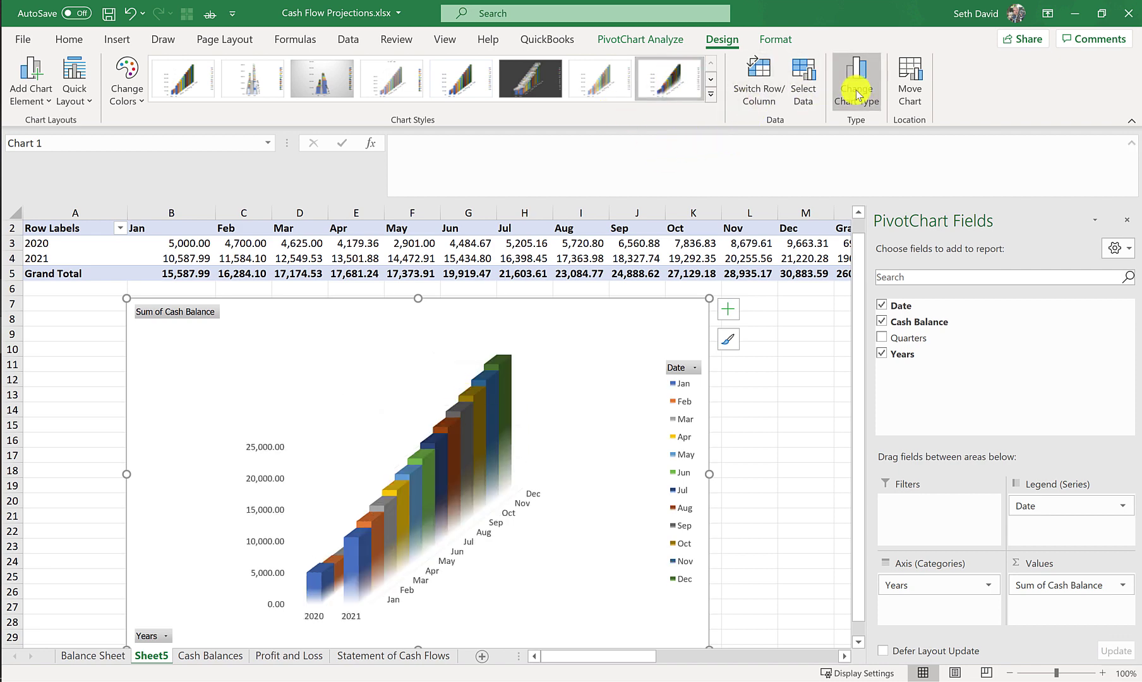
pyautogui.click(353, 219)
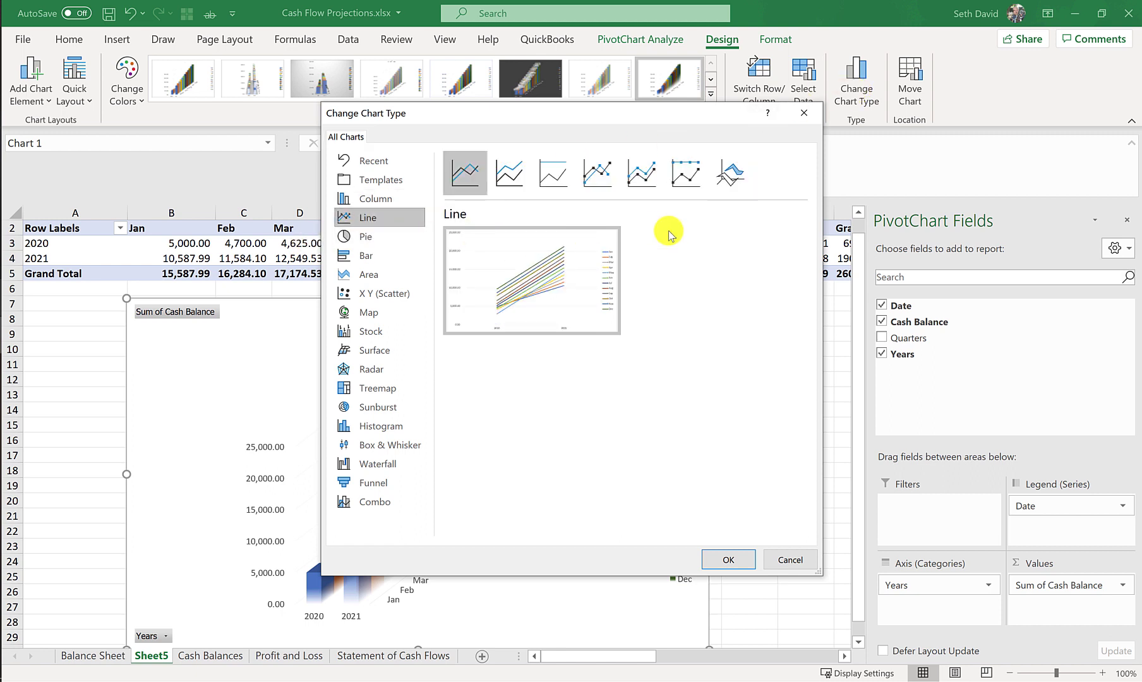
pyautogui.click(509, 183)
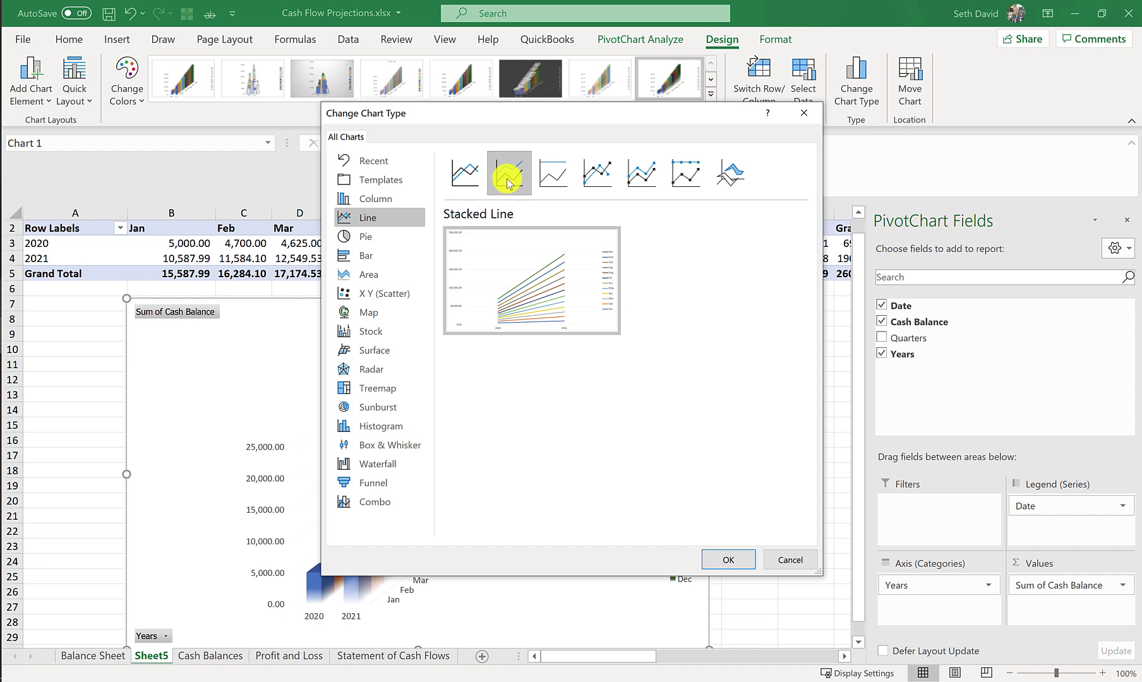
pyautogui.click(721, 560)
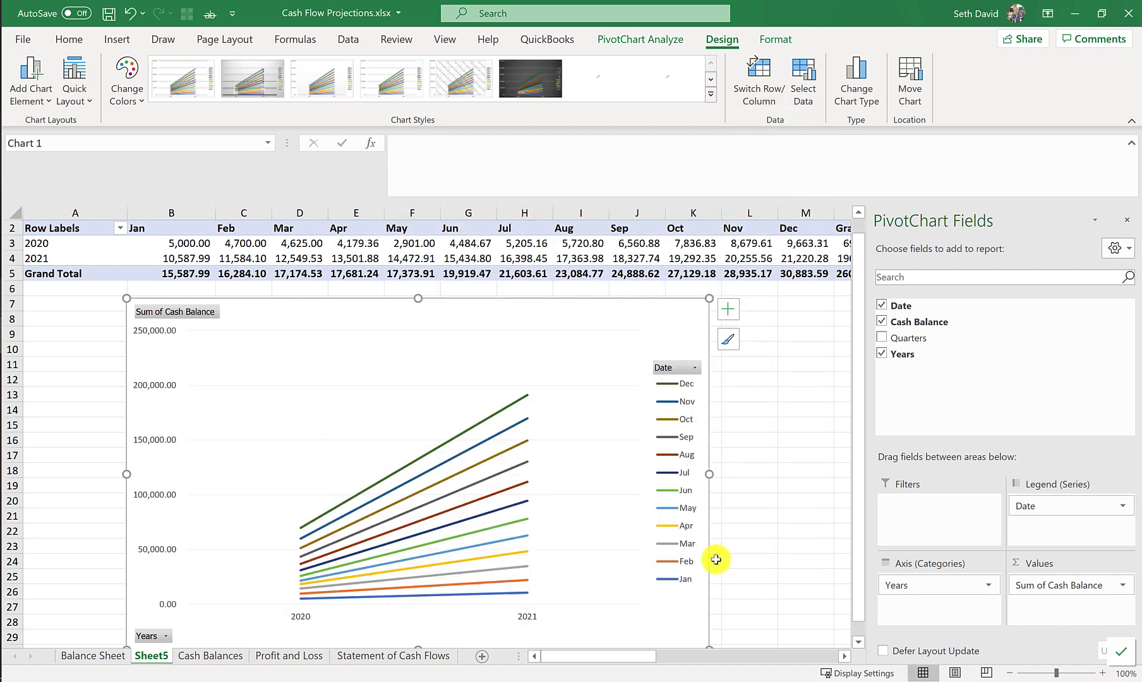
pyautogui.scroll(-1, 463, 486)
pyautogui.scroll(1, 464, 486)
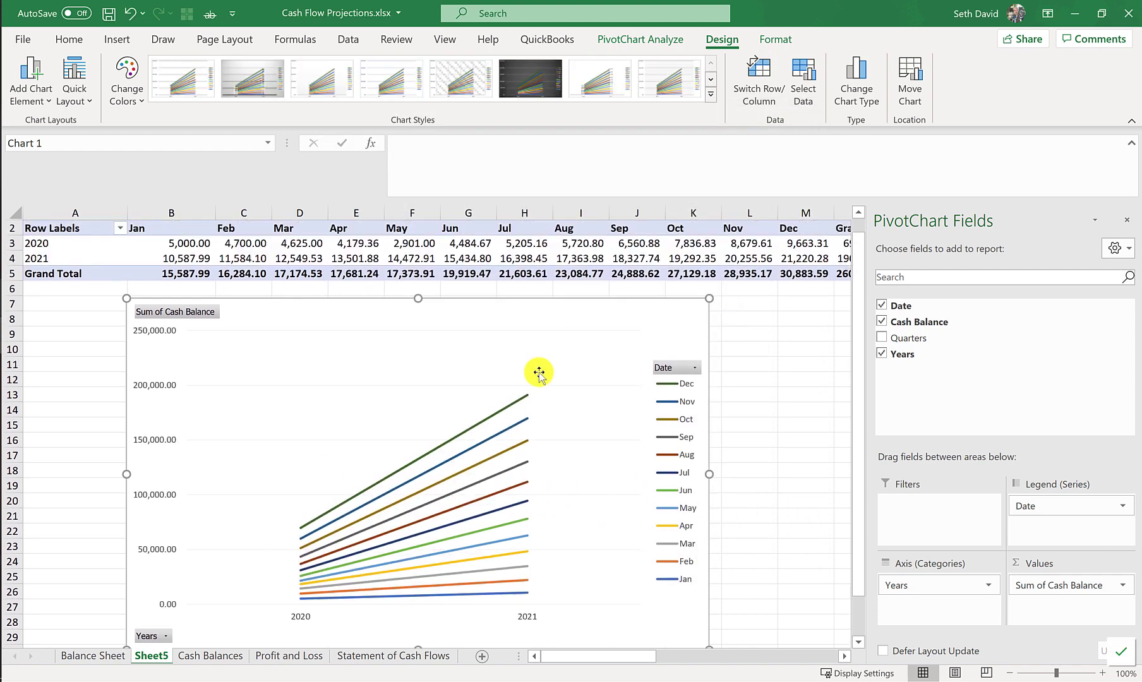
# - Change the PivotChart's type to 3-D Clustered Bar
pyautogui.click(855, 86)
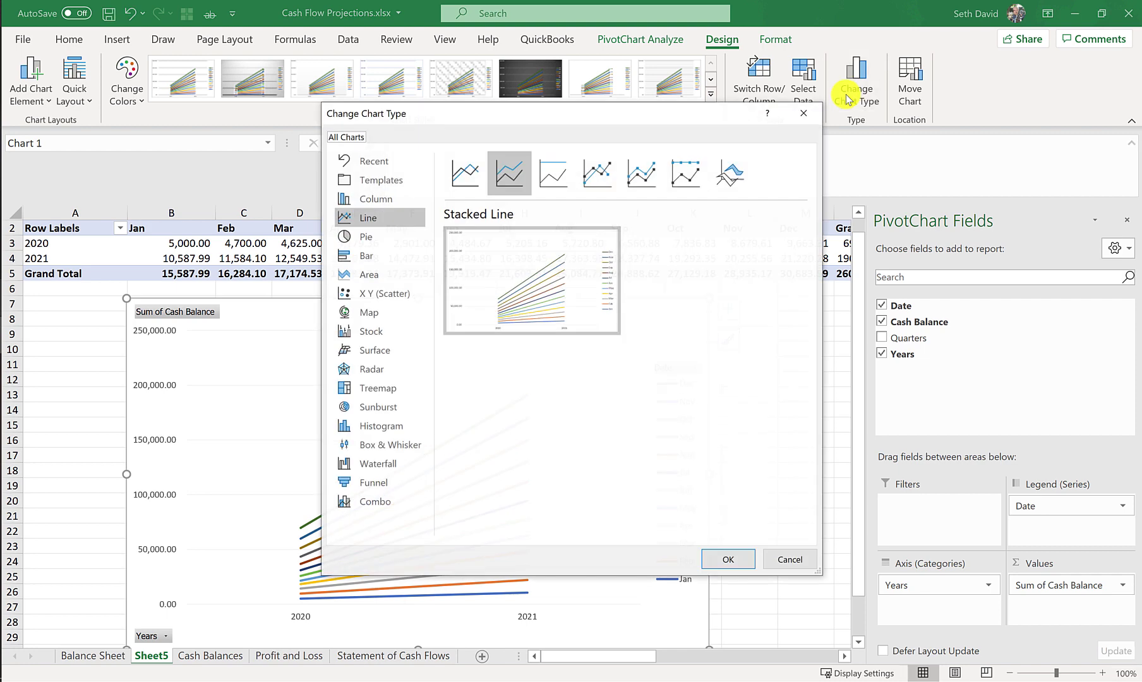
pyautogui.click(364, 256)
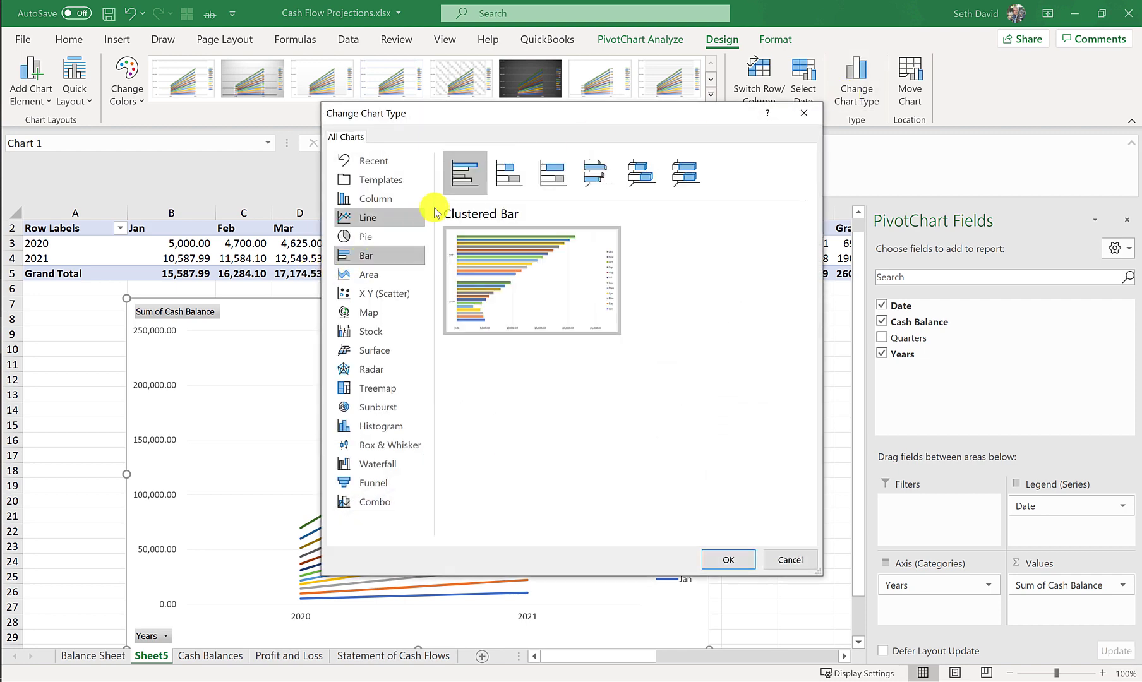
pyautogui.click(596, 171)
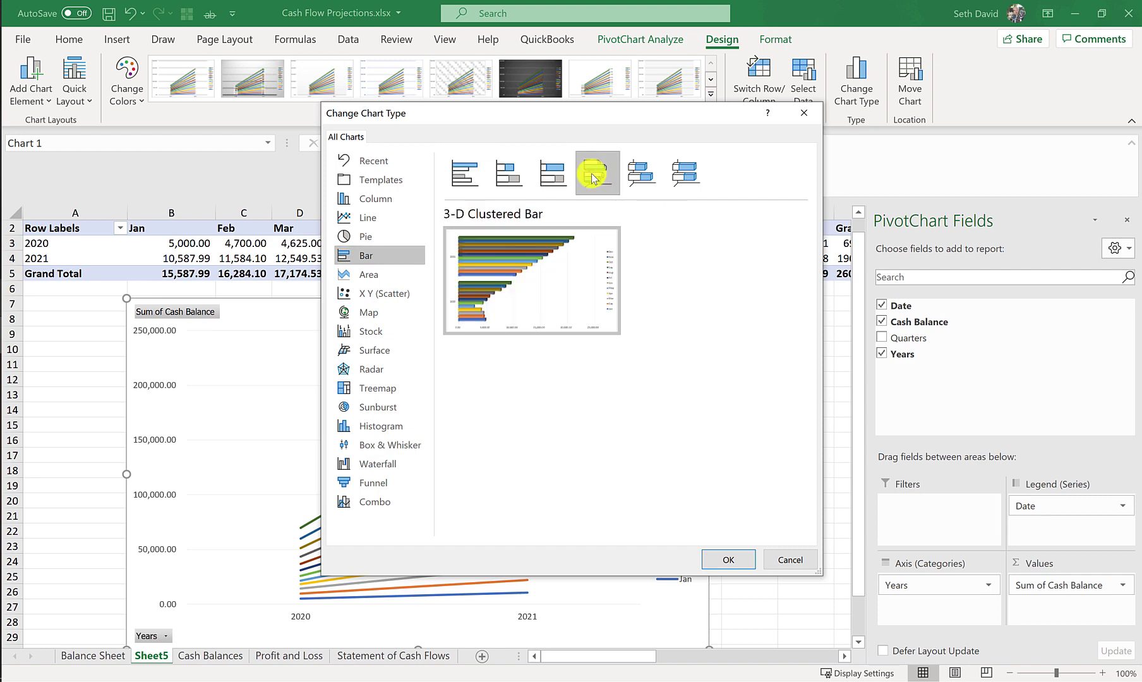
pyautogui.click(727, 560)
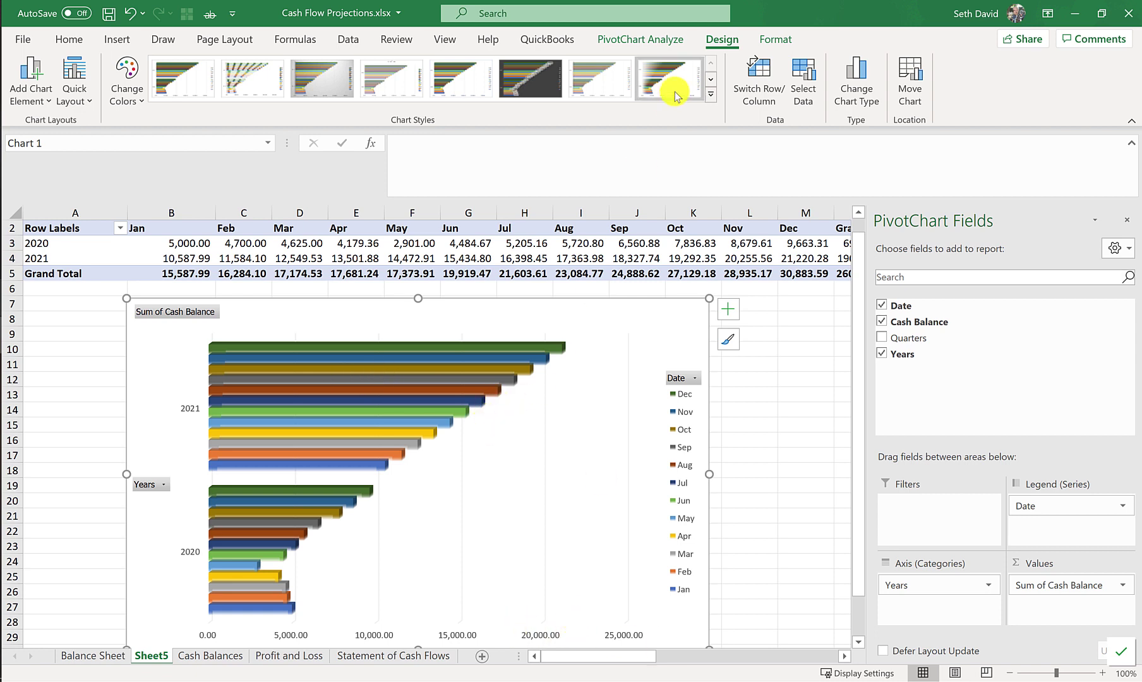
pyautogui.click(712, 97)
# - Change the PivotChart's type to 3-D Clustered Column
pyautogui.click(856, 79)
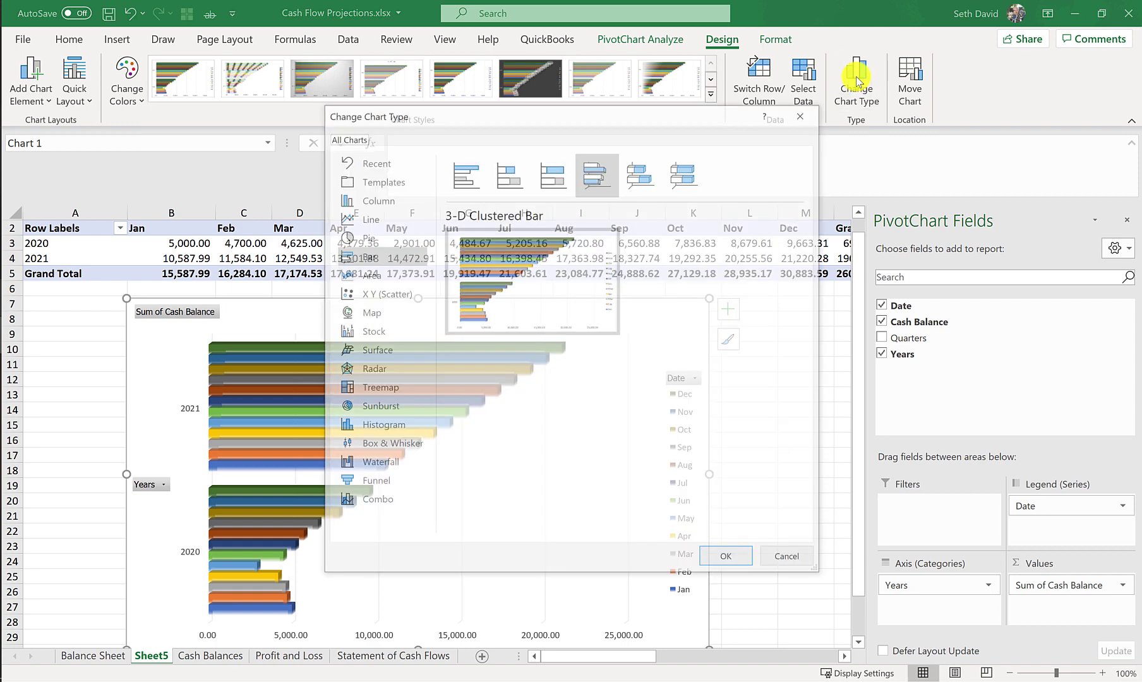
pyautogui.click(397, 221)
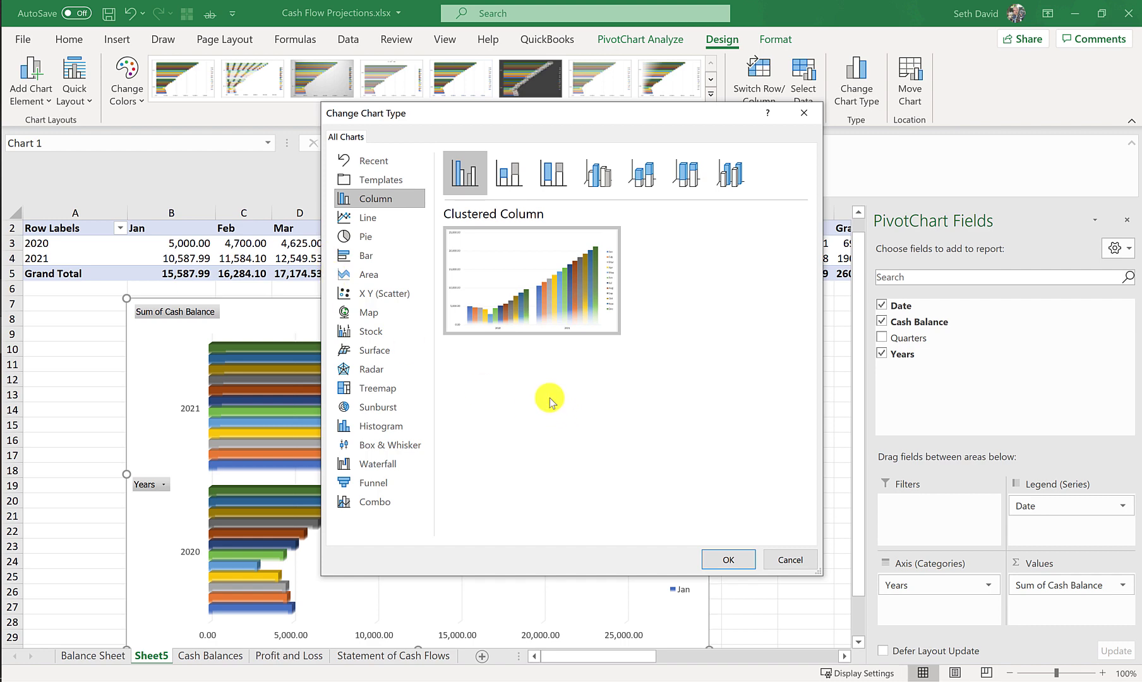
pyautogui.click(605, 178)
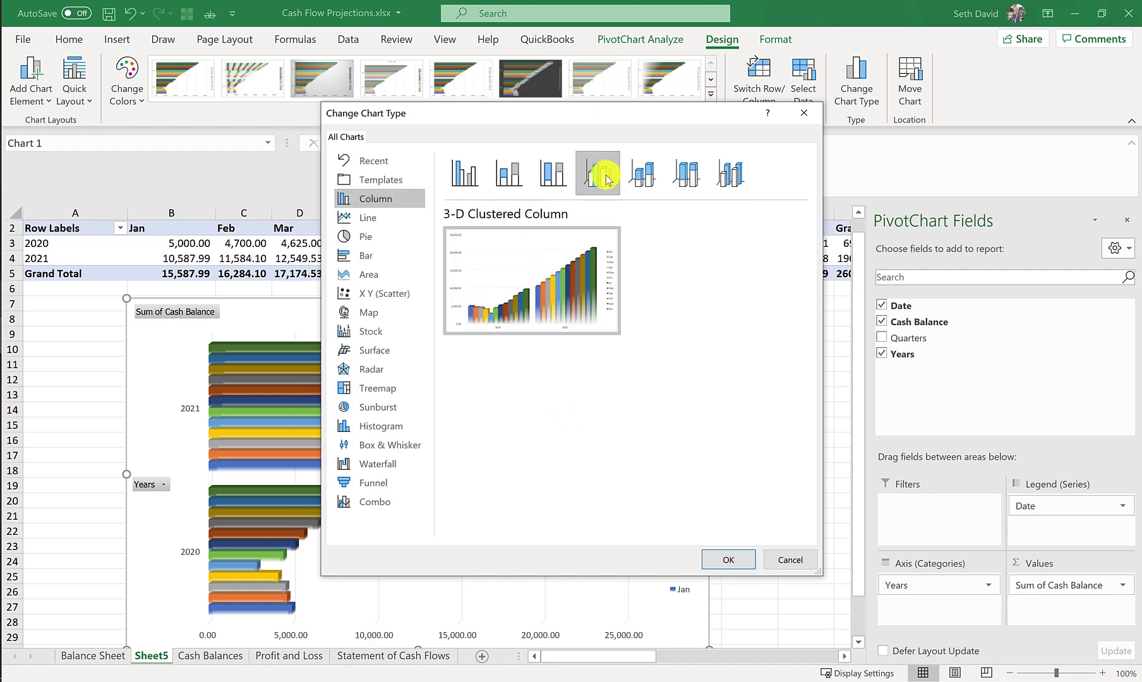
pyautogui.click(737, 563)
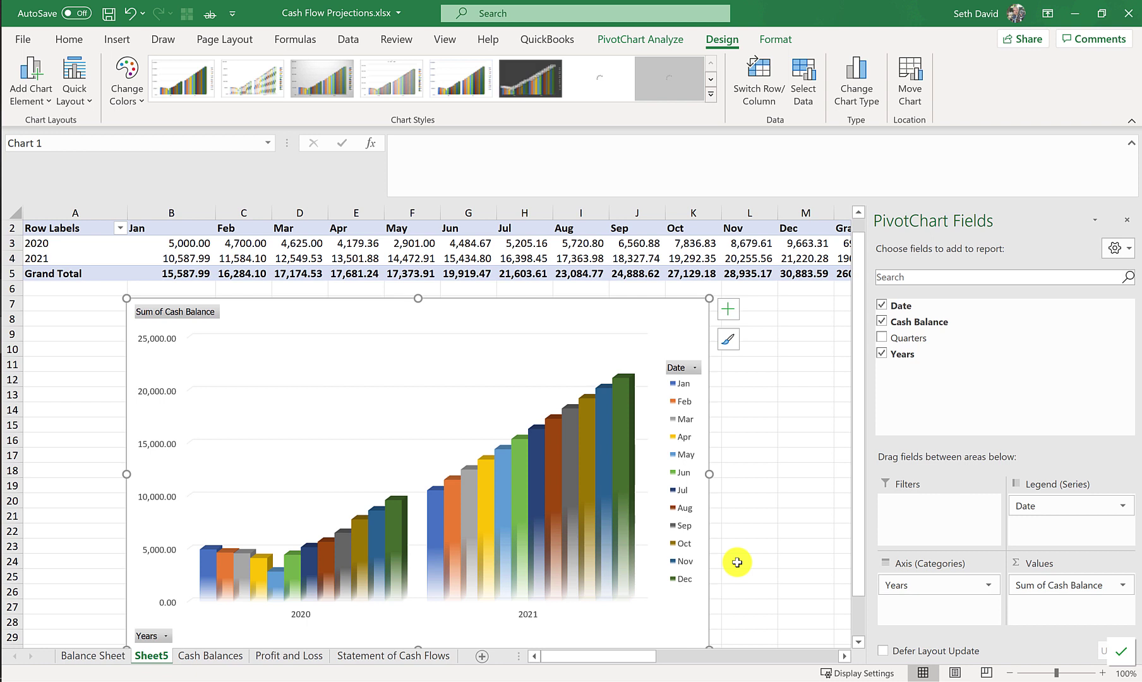
pyautogui.scroll(-1, 403, 527)
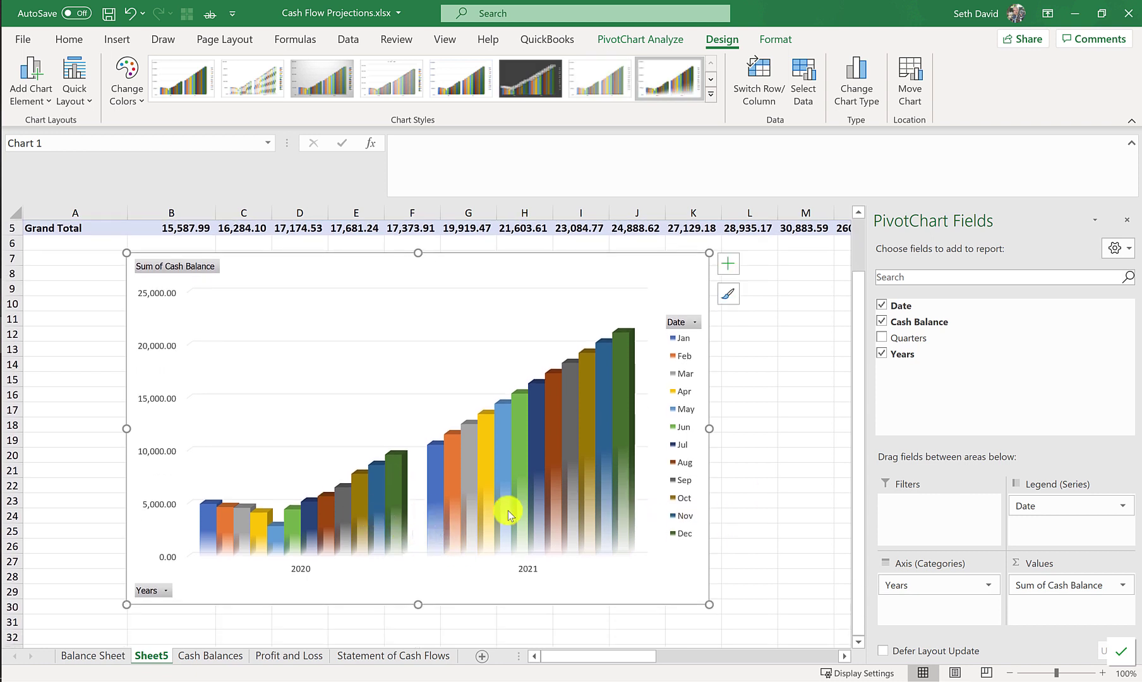
# - Rename the PivotChart's worksheet from Sheet5 to Cash Balance Chart
pyautogui.click(163, 658)
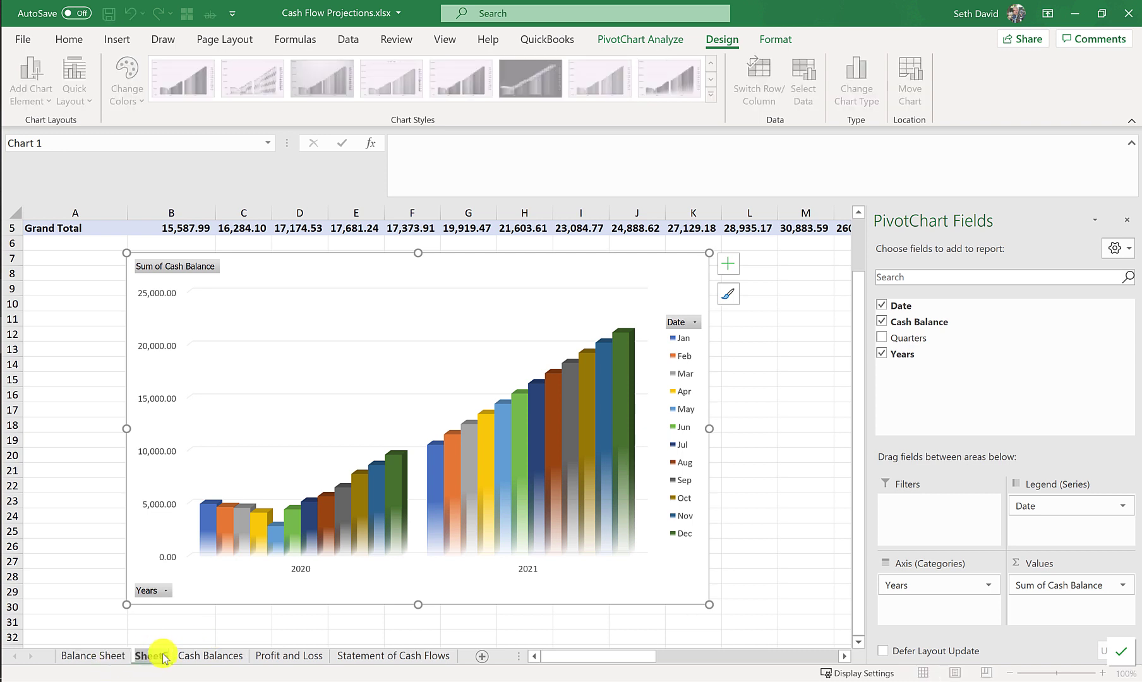
pyautogui.doubleClick(163, 657)
pyautogui.write('Cash Balan')
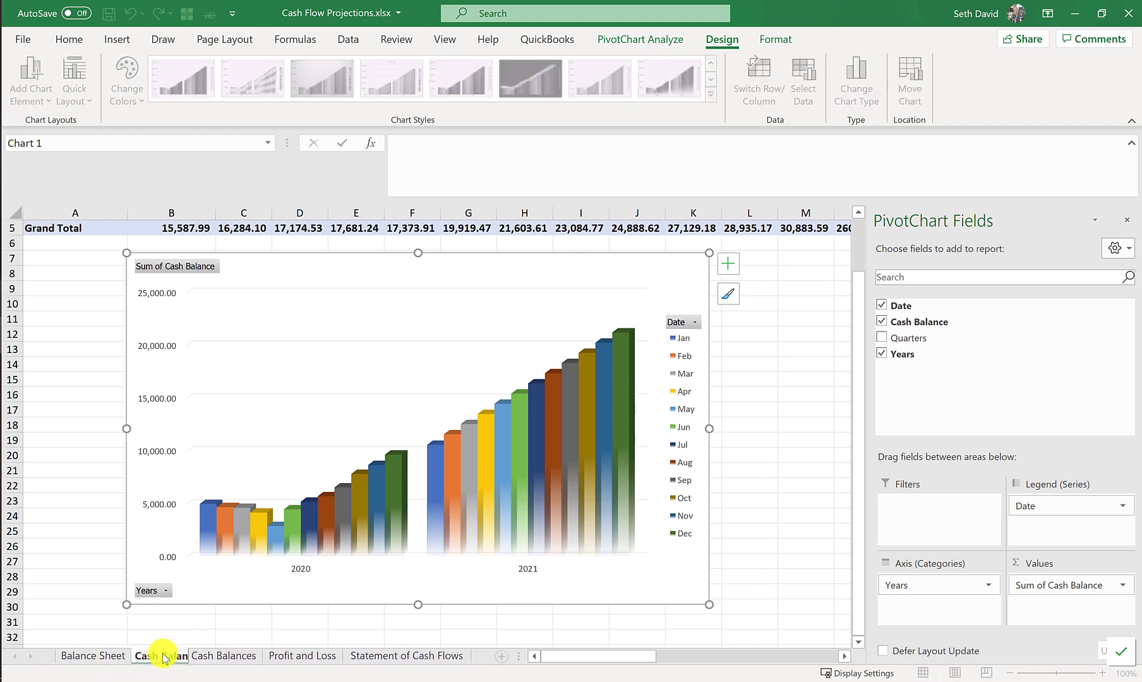
pyautogui.write('ce Chart')
pyautogui.press('Return')
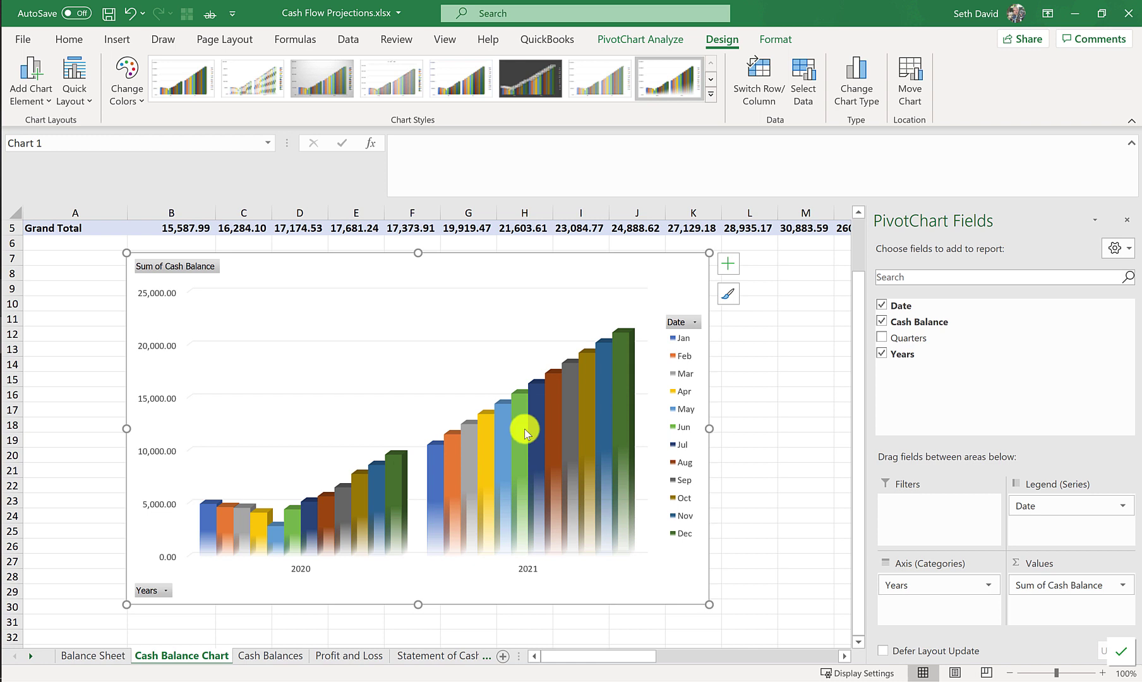
pyautogui.moveTo(209, 509)
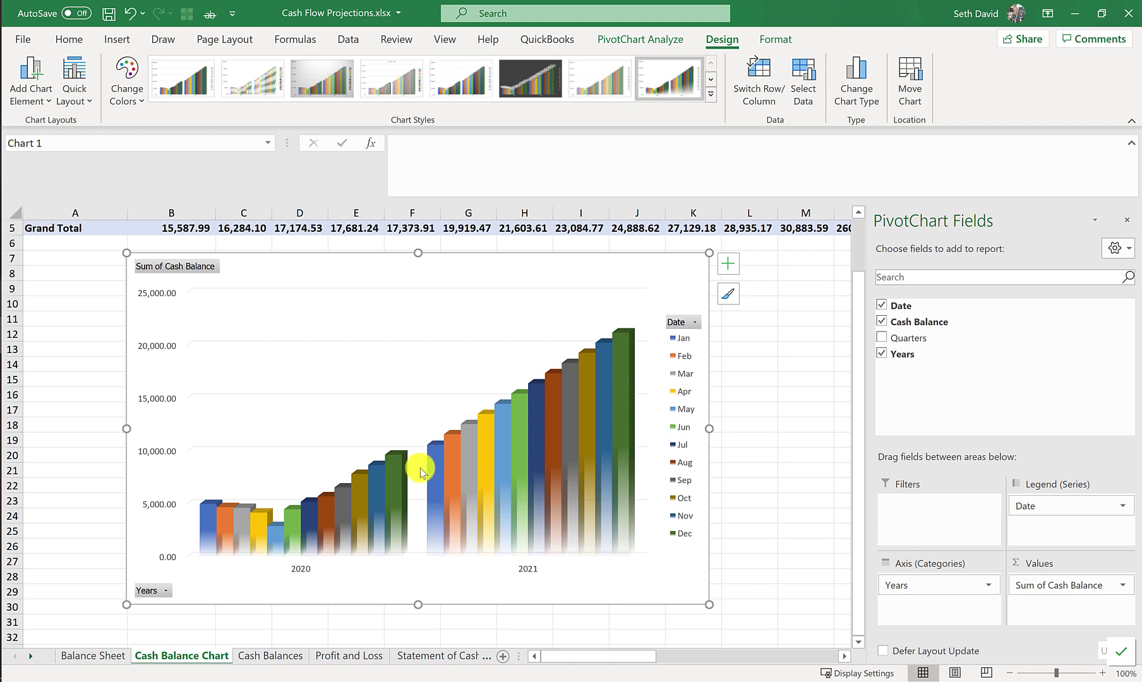
pyautogui.moveTo(616, 346)
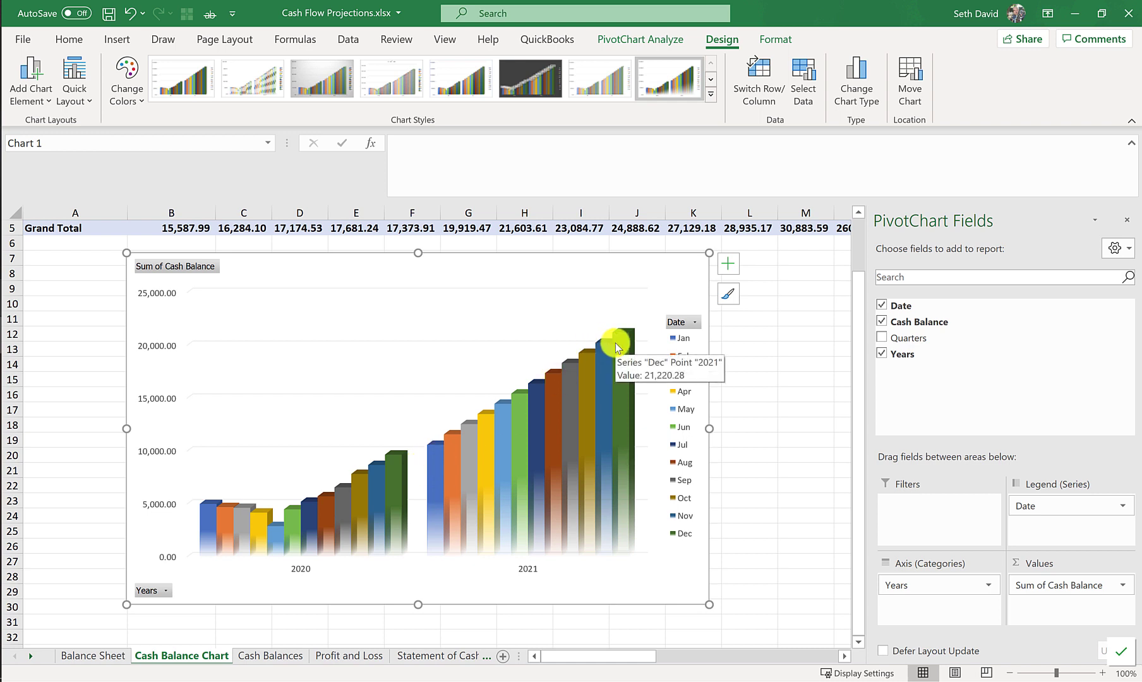
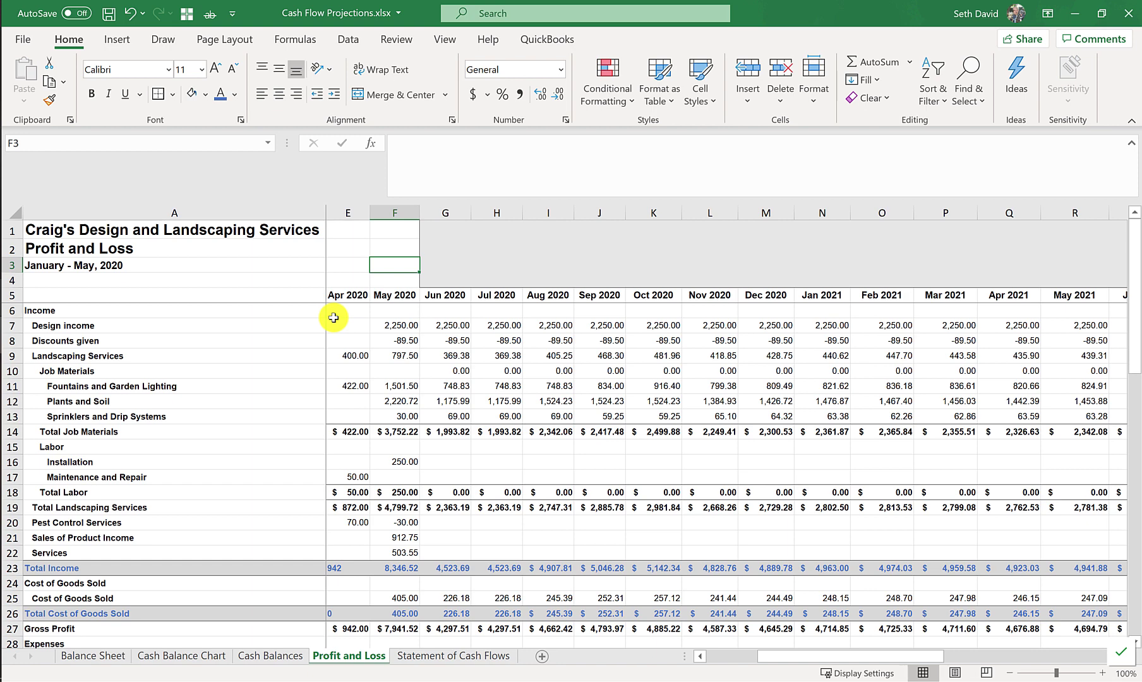
# - Enter 0.5 in cell F3 of the Profit and Loss sheet and copy that cell
pyautogui.write('0.5')
pyautogui.press('Return')
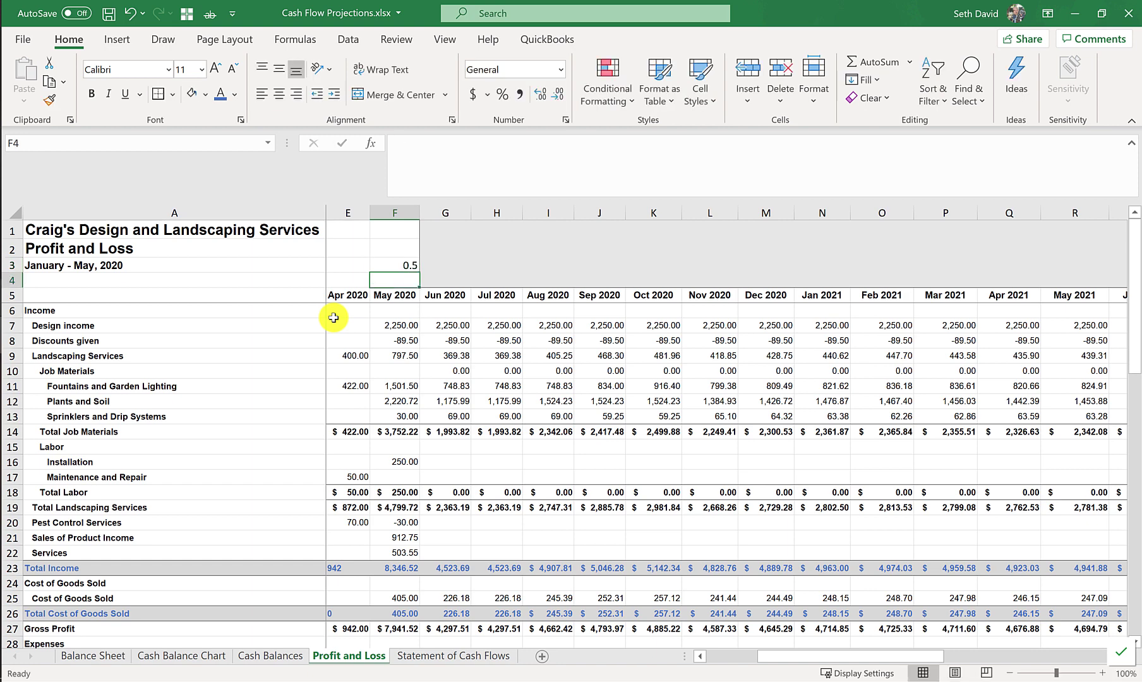
pyautogui.press('Up')
pyautogui.hotkey('ctrl', 'c')
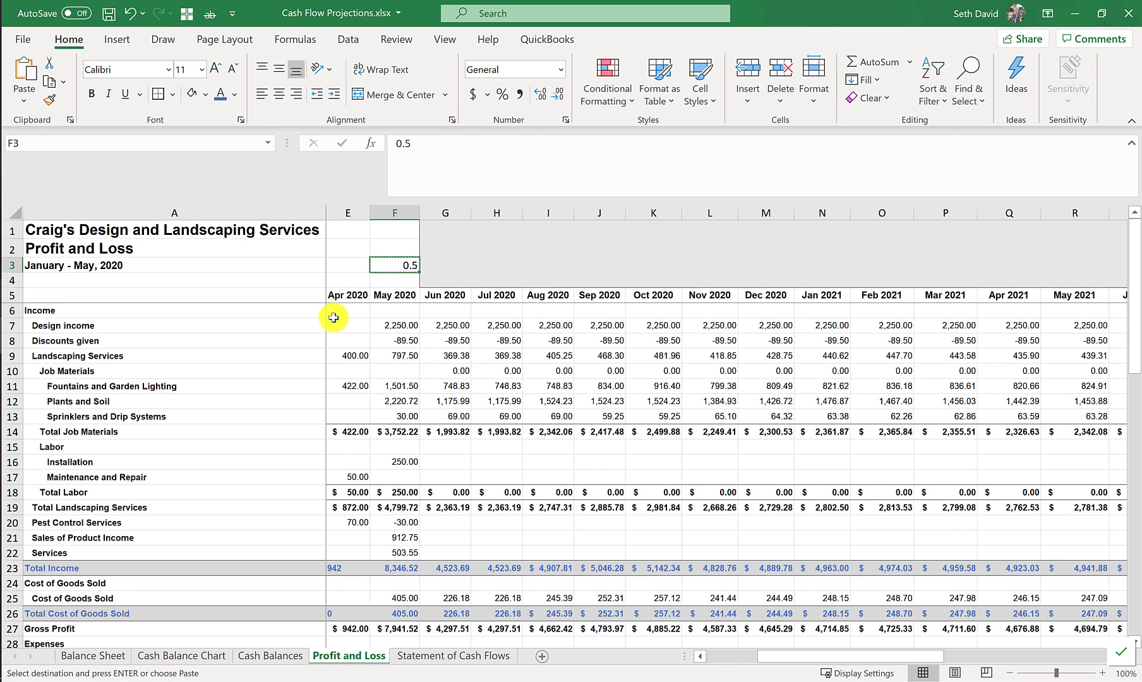
# - Multiply the projected income cells G7:Y13, from Jun 2020 through Dec 2021, by the copied 0.5 using Paste Special with Values and Multiply
pyautogui.press('Right')
pyautogui.press('Down')
pyautogui.press('Down')
pyautogui.press('Down')
pyautogui.press('Down')
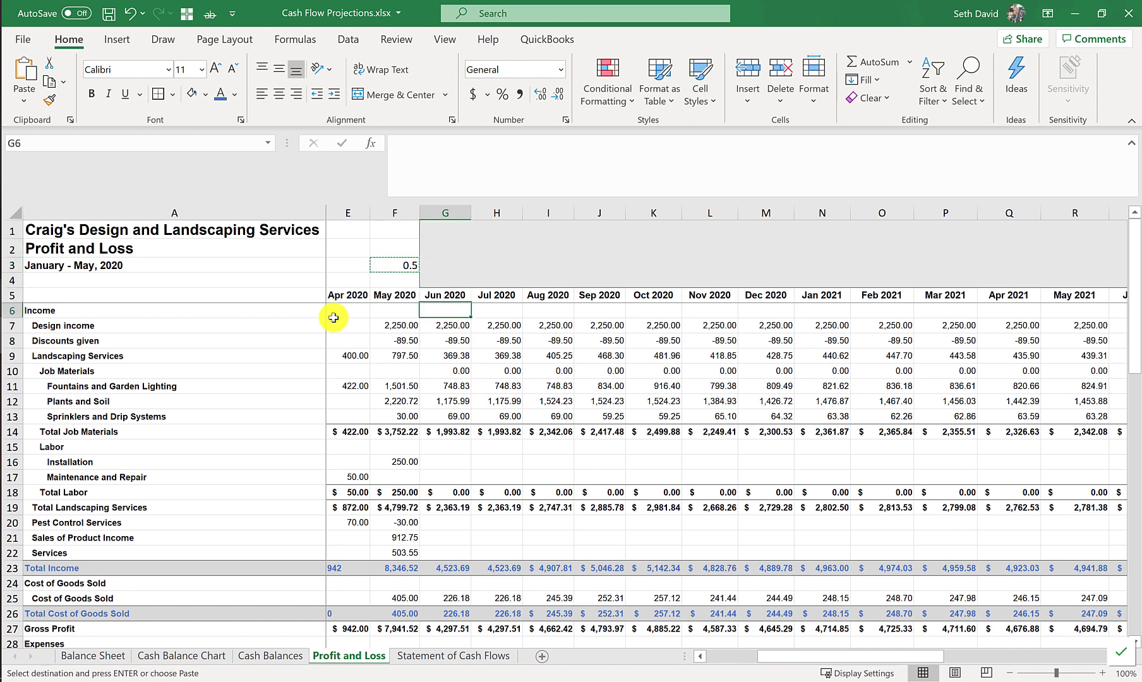
pyautogui.hotkey('shift', 'Down')
pyautogui.hotkey('shift', 'Down')
pyautogui.hotkey('shift', 'Down')
pyautogui.hotkey('shift', 'Down')
pyautogui.hotkey('shift', 'Down')
pyautogui.hotkey('shift', 'Down')
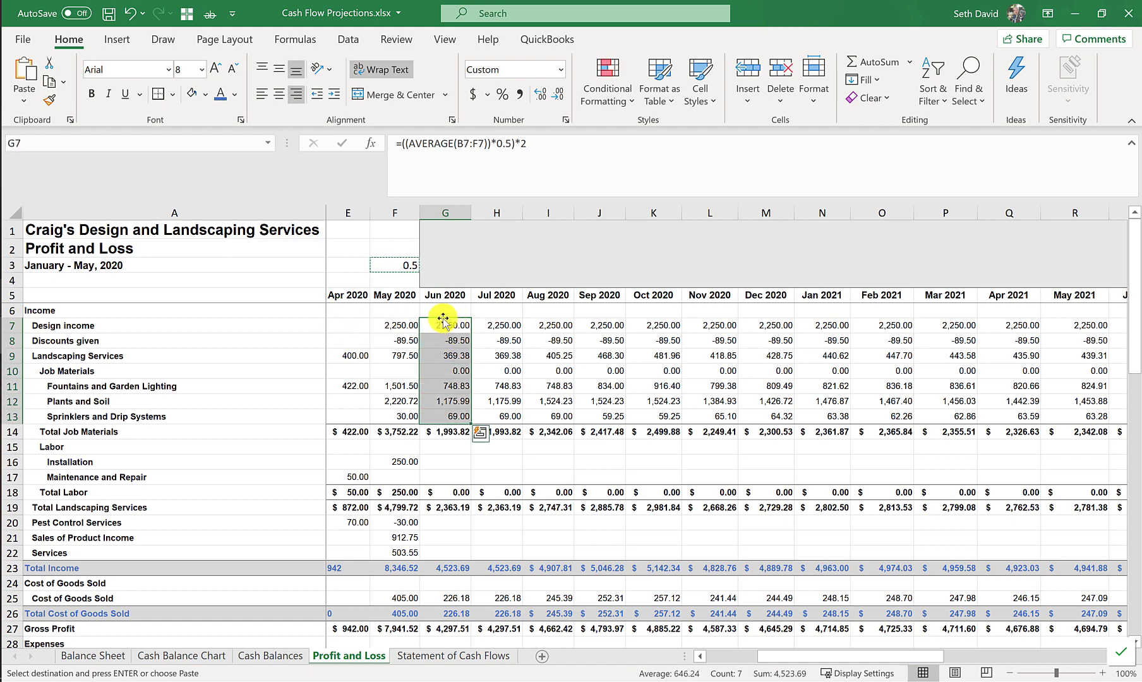
pyautogui.hotkey('ctrl', 'shift', 'Right')
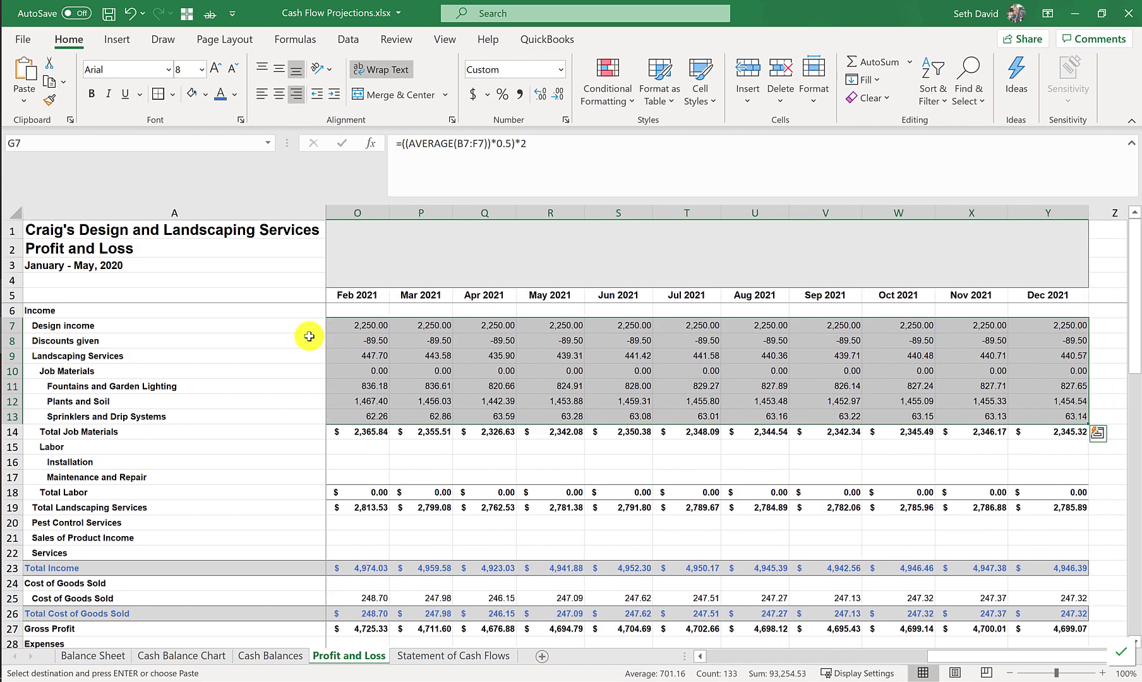
pyautogui.rightClick(353, 331)
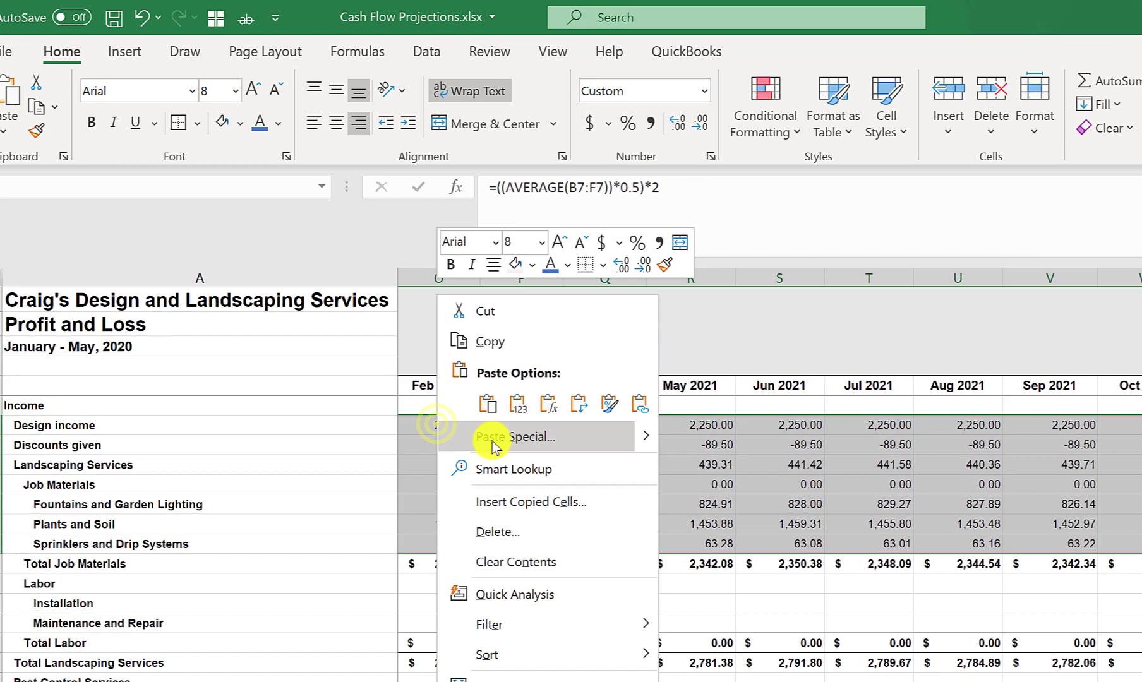
pyautogui.click(493, 442)
pyautogui.click(334, 351)
pyautogui.click(538, 470)
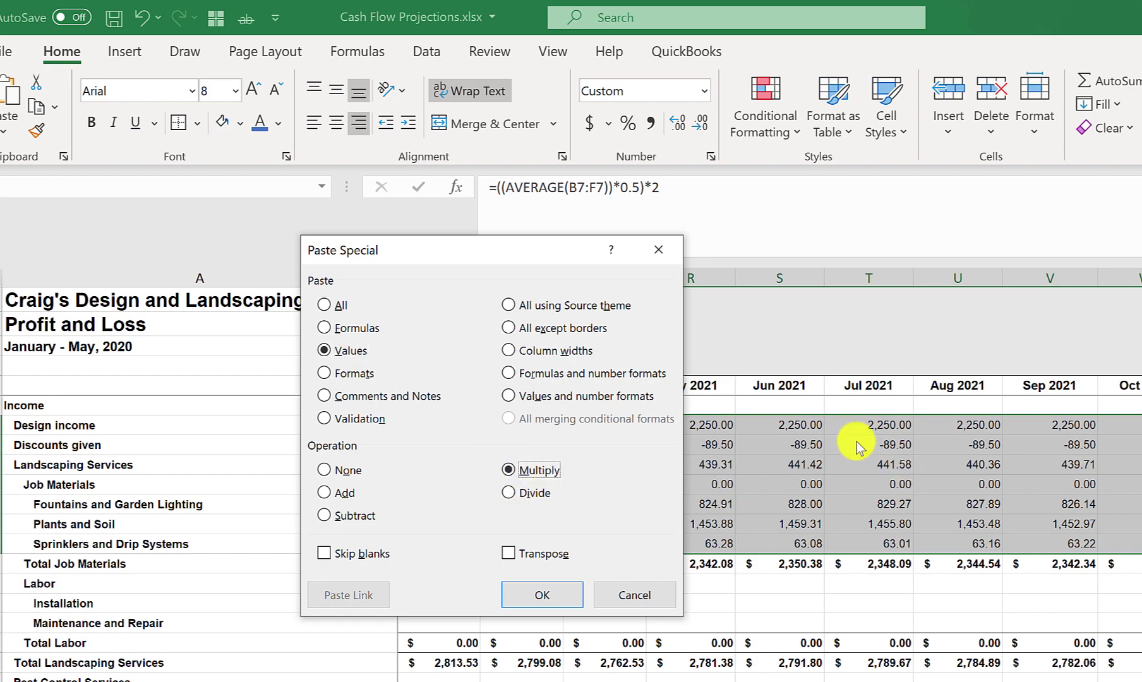
pyautogui.click(556, 596)
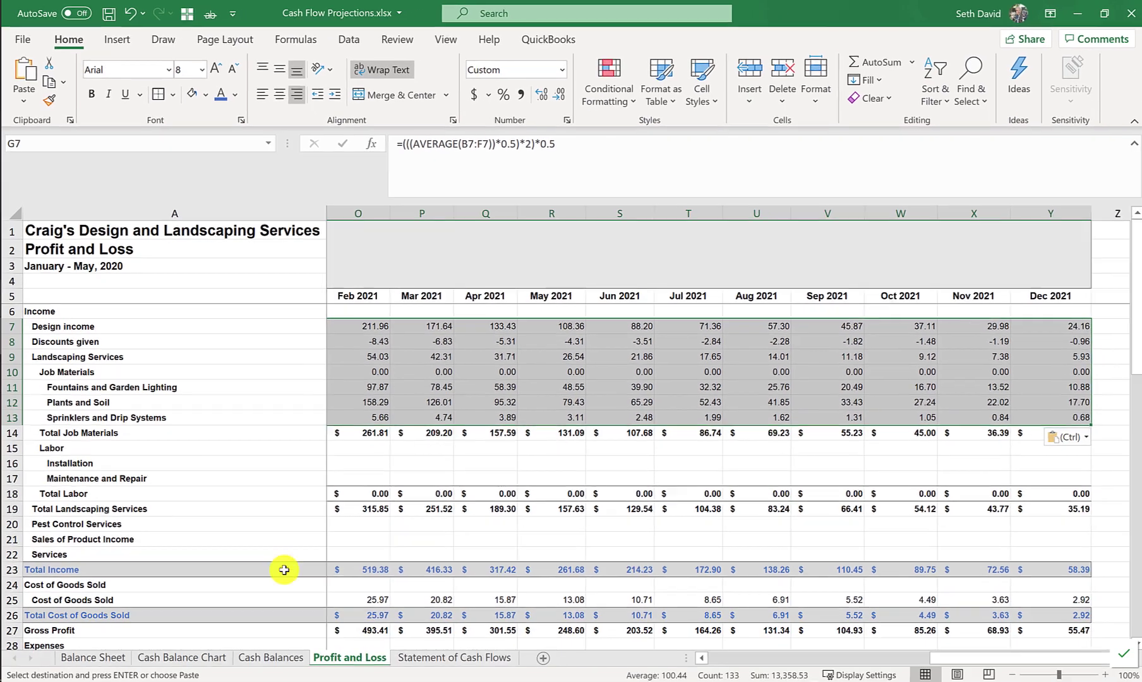
# - Refresh the PivotChart on the Cash Balance Chart sheet and review the monthly cash balances in the chart and its PivotTable
pyautogui.click(190, 657)
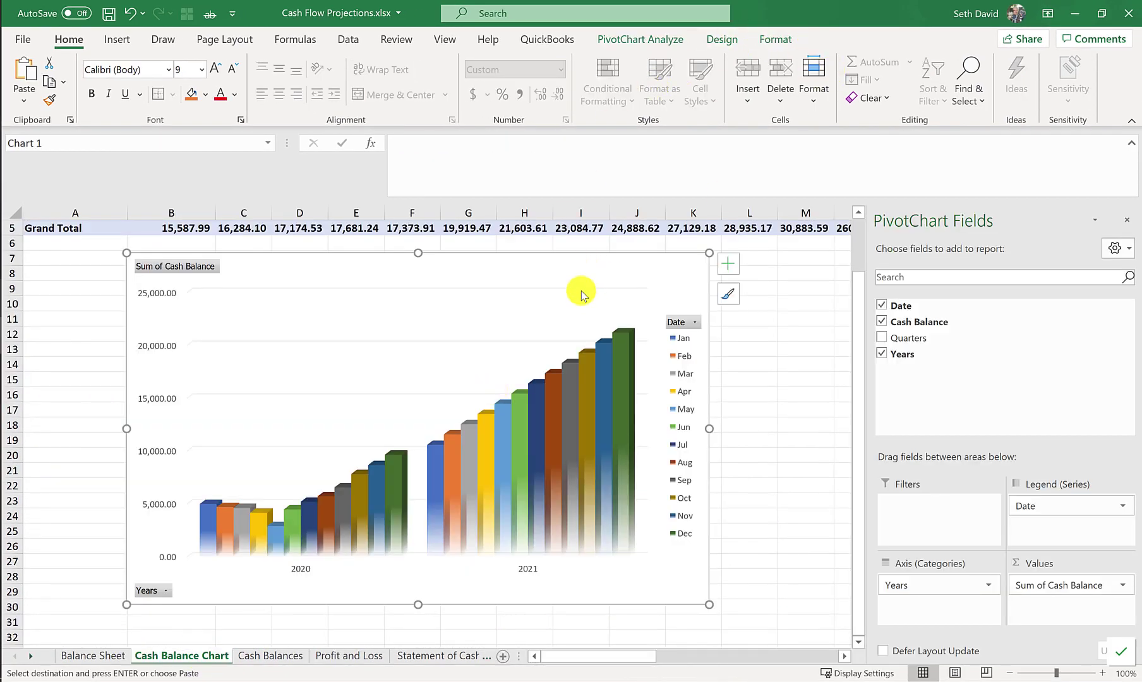
pyautogui.click(634, 41)
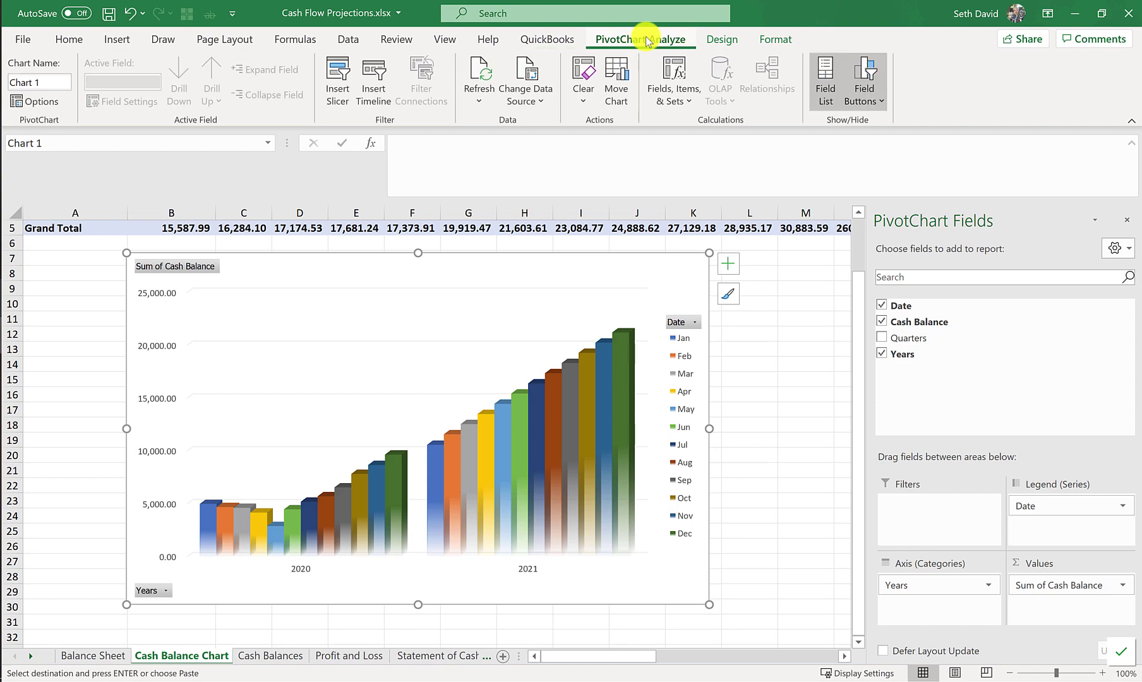
pyautogui.click(485, 75)
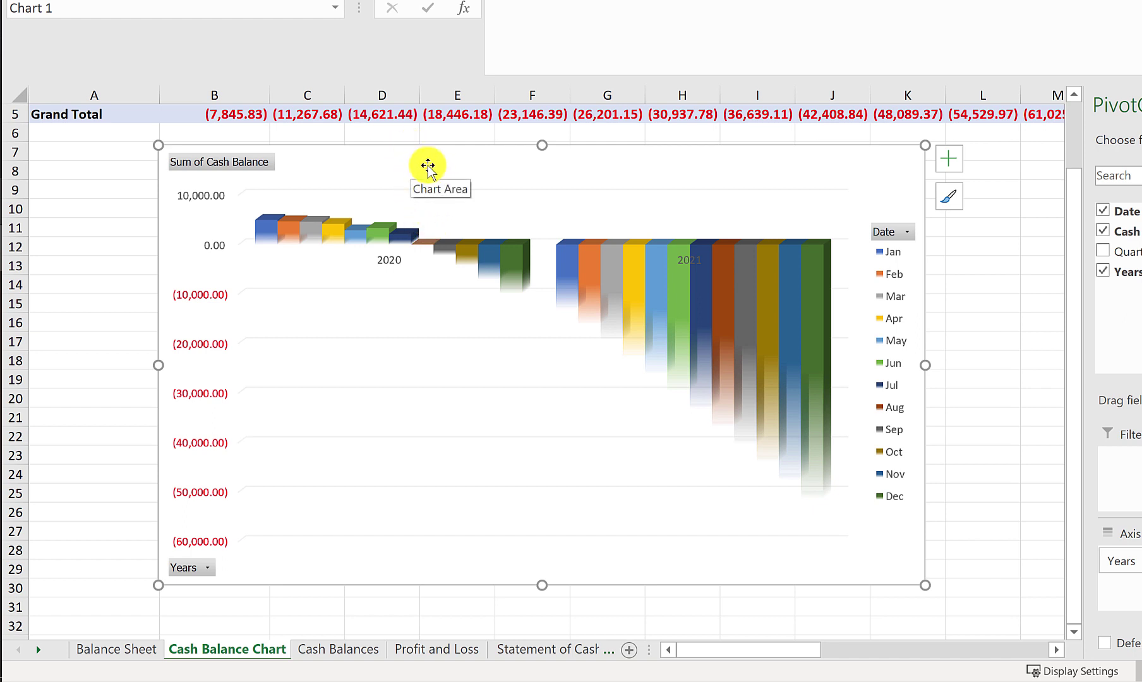
pyautogui.click(427, 246)
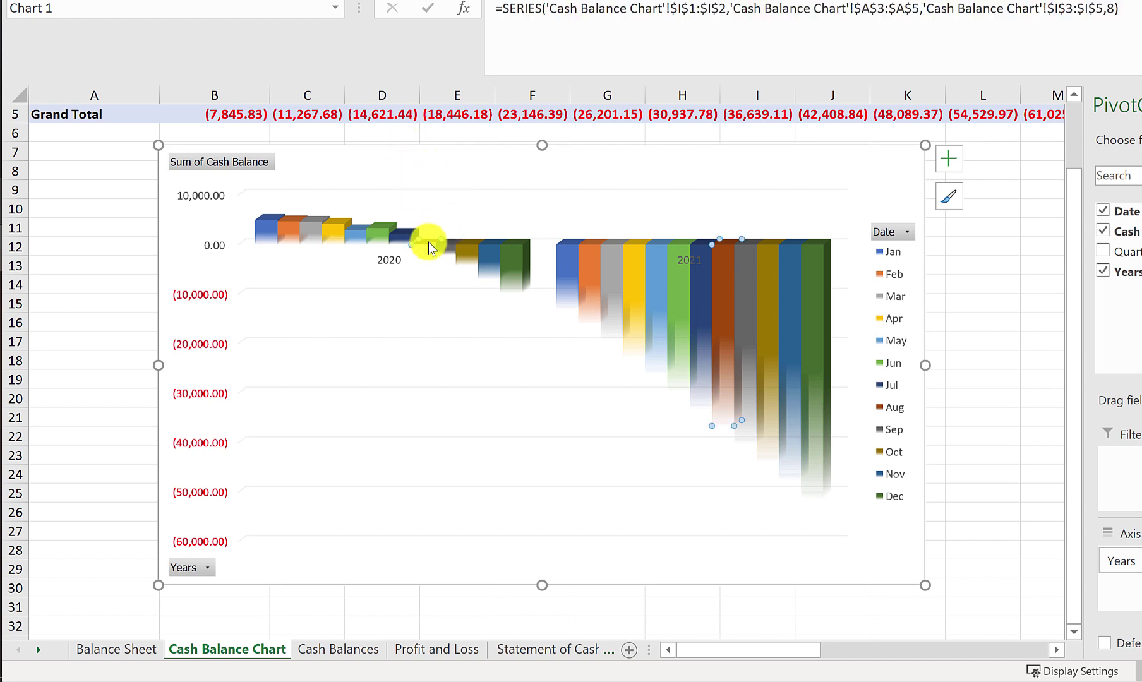
pyautogui.click(148, 238)
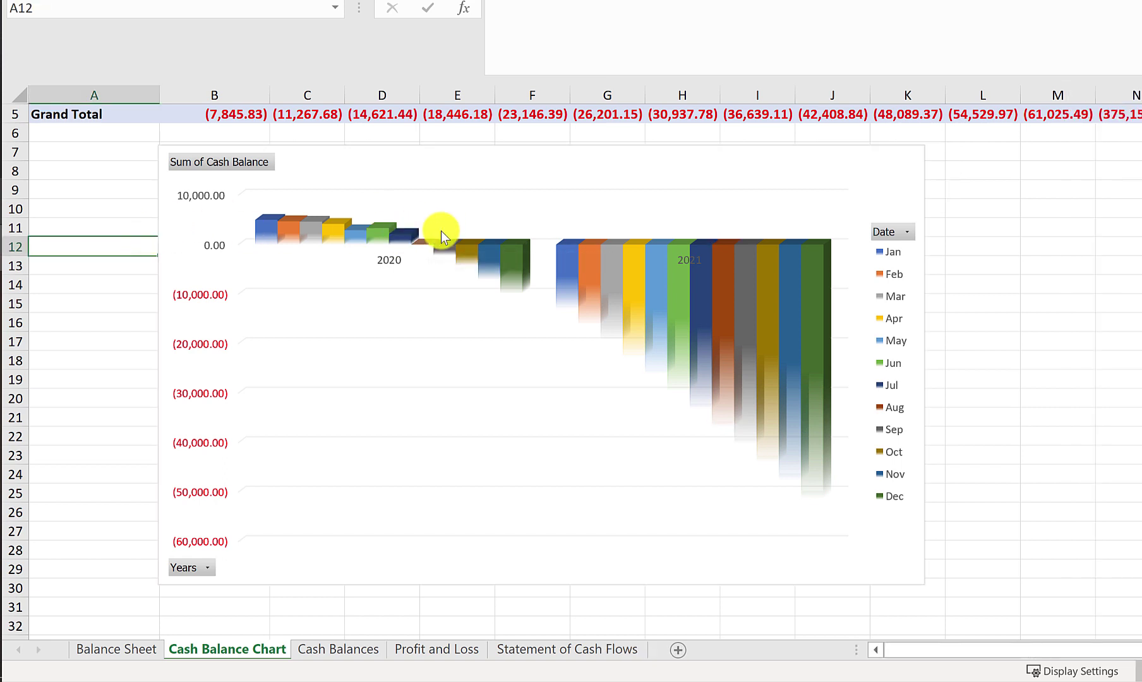
pyautogui.click(461, 215)
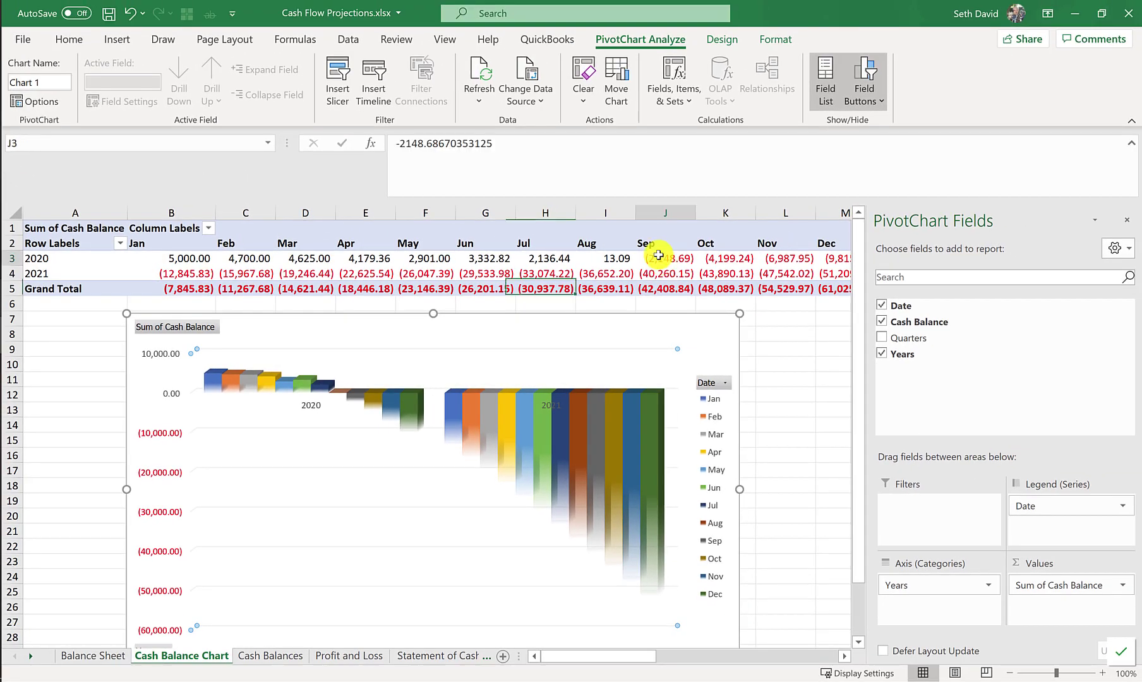
pyautogui.click(751, 233)
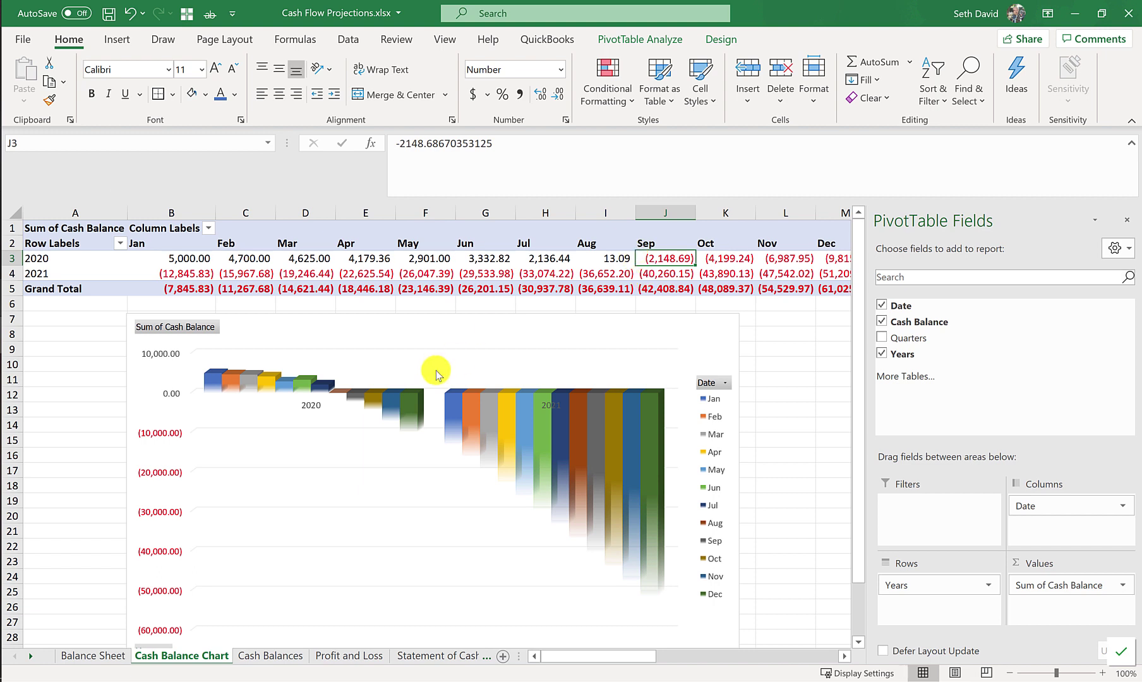
pyautogui.click(765, 379)
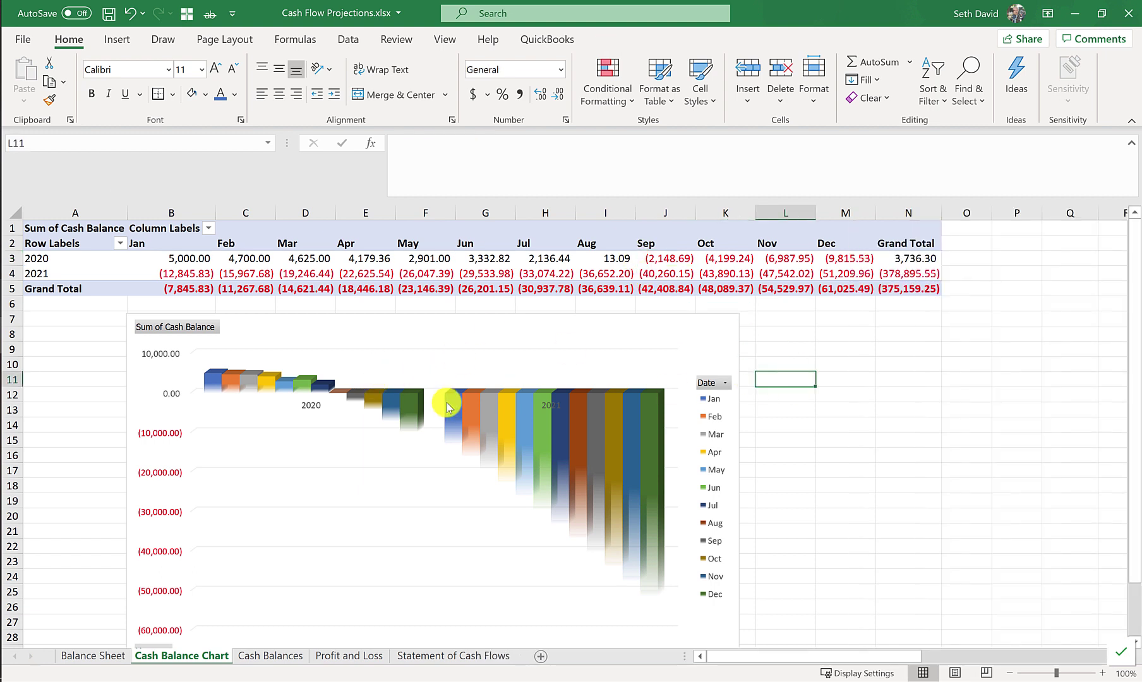
pyautogui.click(94, 333)
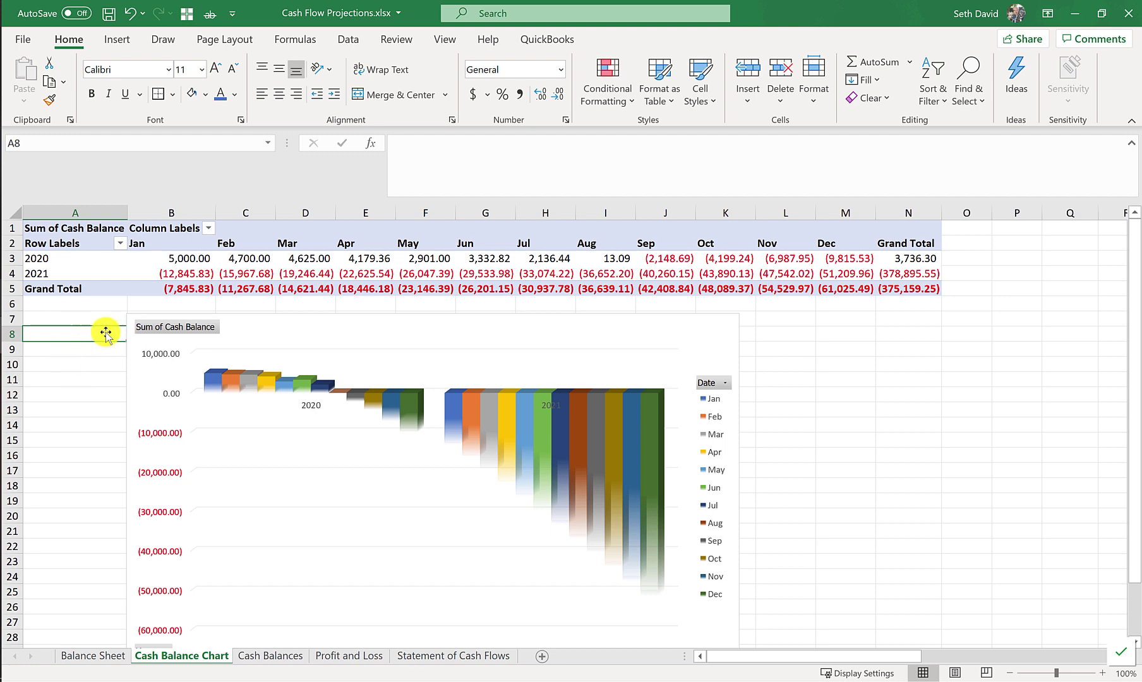
# - Set the multiplier in cell F3 of the Profit and Loss sheet to 2 and copy that cell
pyautogui.click(341, 657)
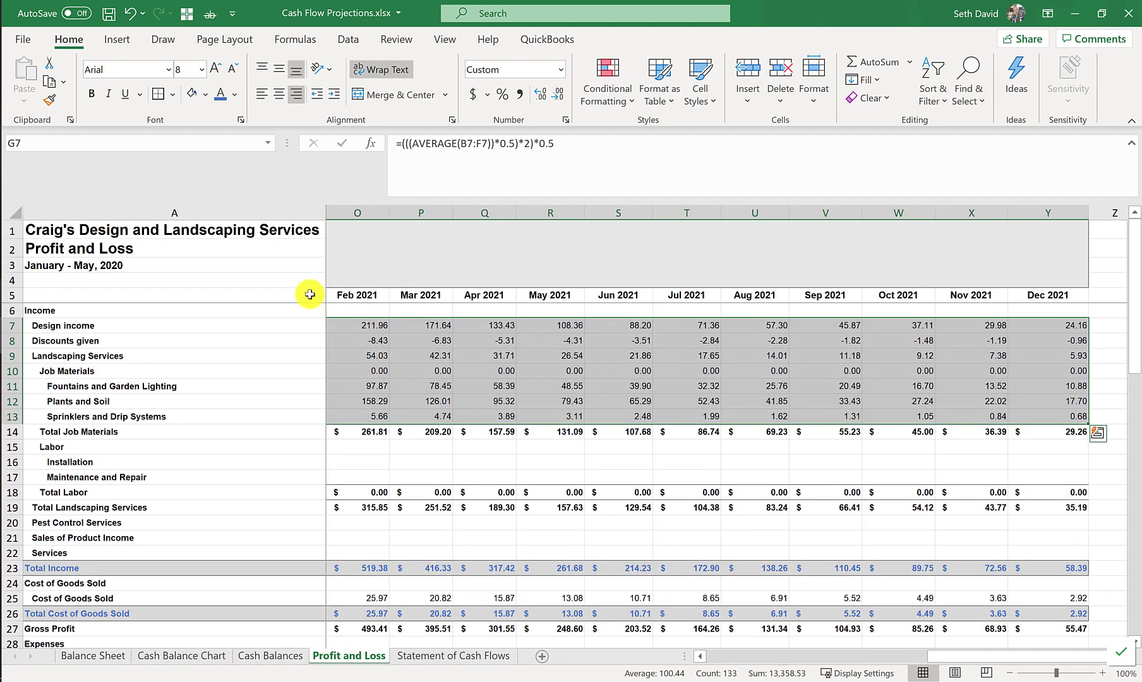
pyautogui.click(309, 295)
pyautogui.press('Right')
pyautogui.press('Up')
pyautogui.press('Right')
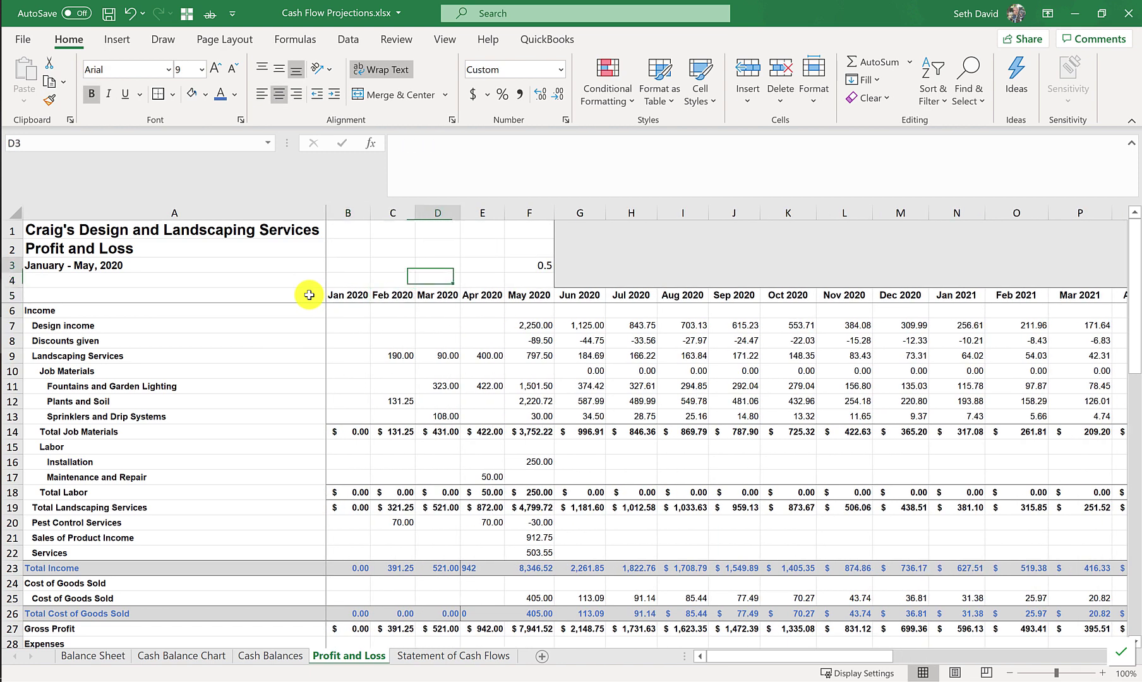
pyautogui.press('Right')
pyautogui.press('Right')
pyautogui.press('Up')
pyautogui.press('Right')
pyautogui.write('2')
pyautogui.press('Return')
pyautogui.press('Up')
pyautogui.hotkey('ctrl', 'c')
# - Multiply the projected income cells G7:Y13 by the copied 2 using Paste Special with Values and Multiply
pyautogui.press('Right')
pyautogui.press('Down')
pyautogui.press('Down')
pyautogui.press('Down')
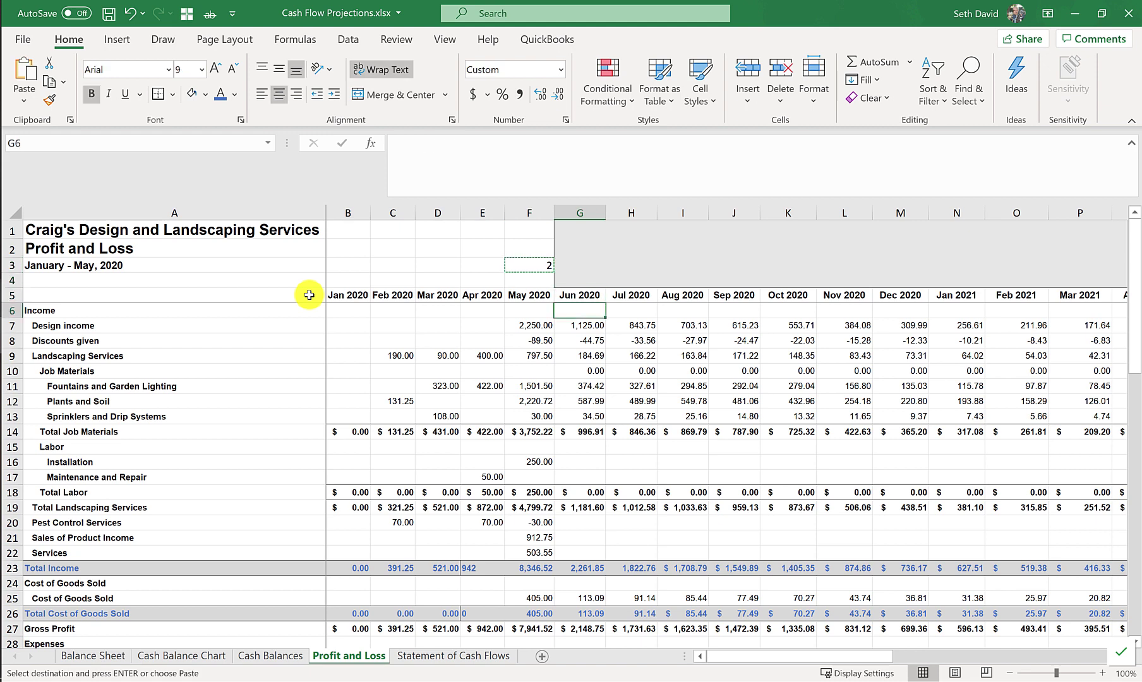
pyautogui.press('Down')
pyautogui.hotkey('ctrl', 'shift', 'Down')
pyautogui.hotkey('shift', 'Up')
pyautogui.hotkey('shift', 'Right')
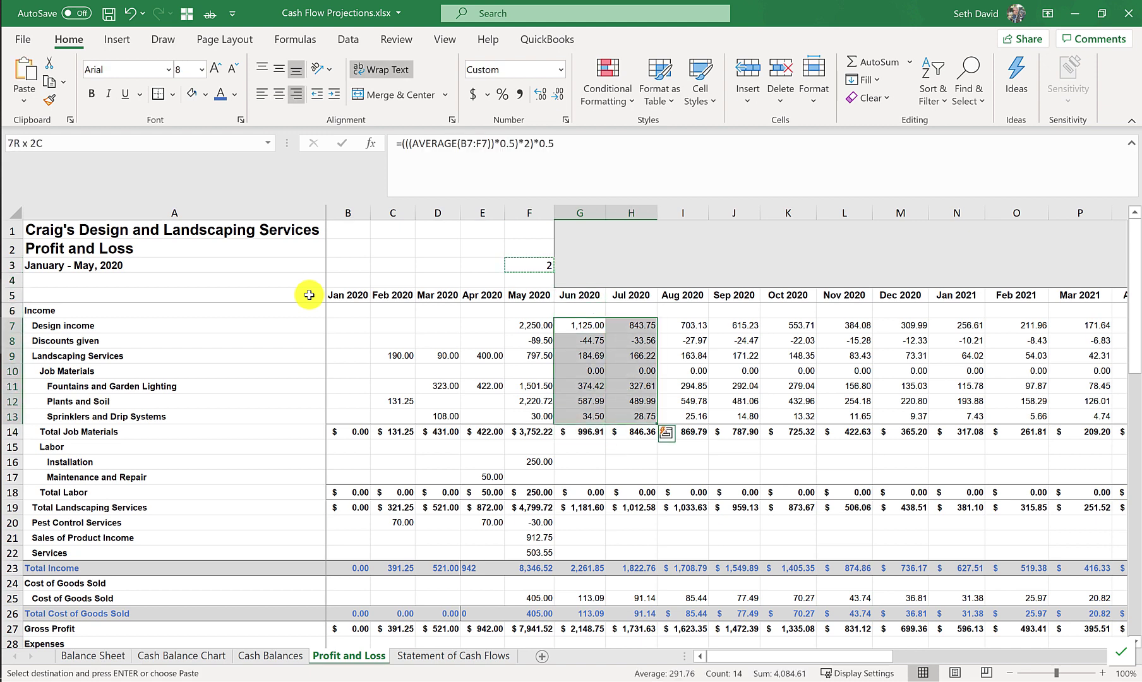
pyautogui.hotkey('ctrl', 'shift', 'Right')
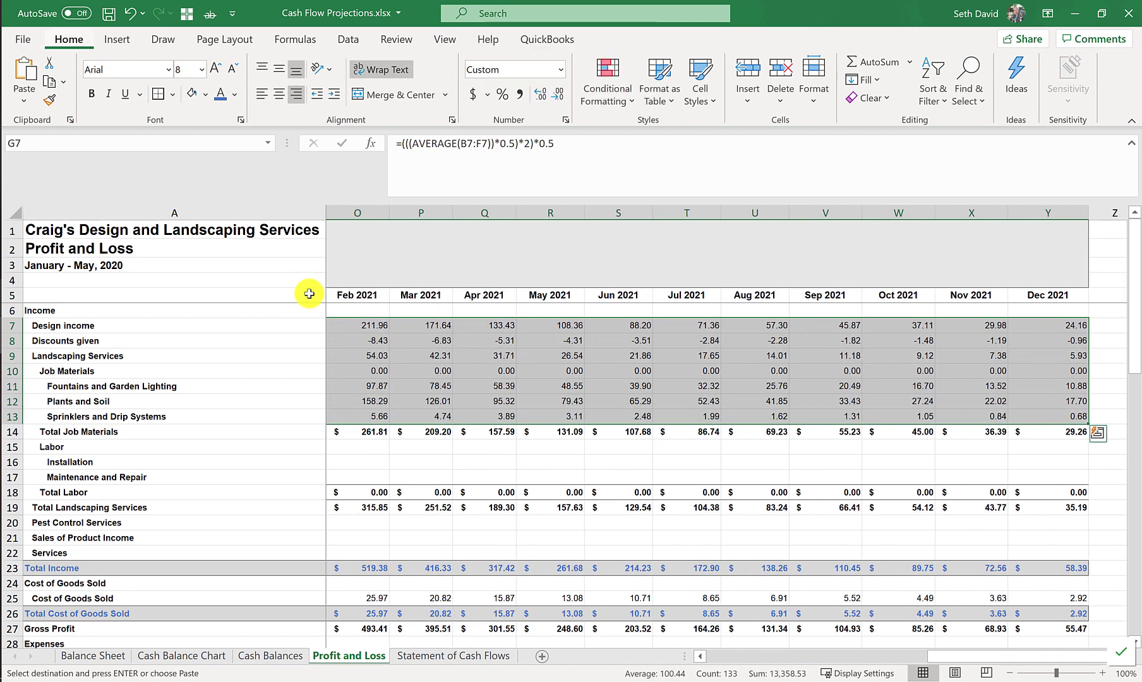
pyautogui.hotkey('ctrl', 'alt', 'v')
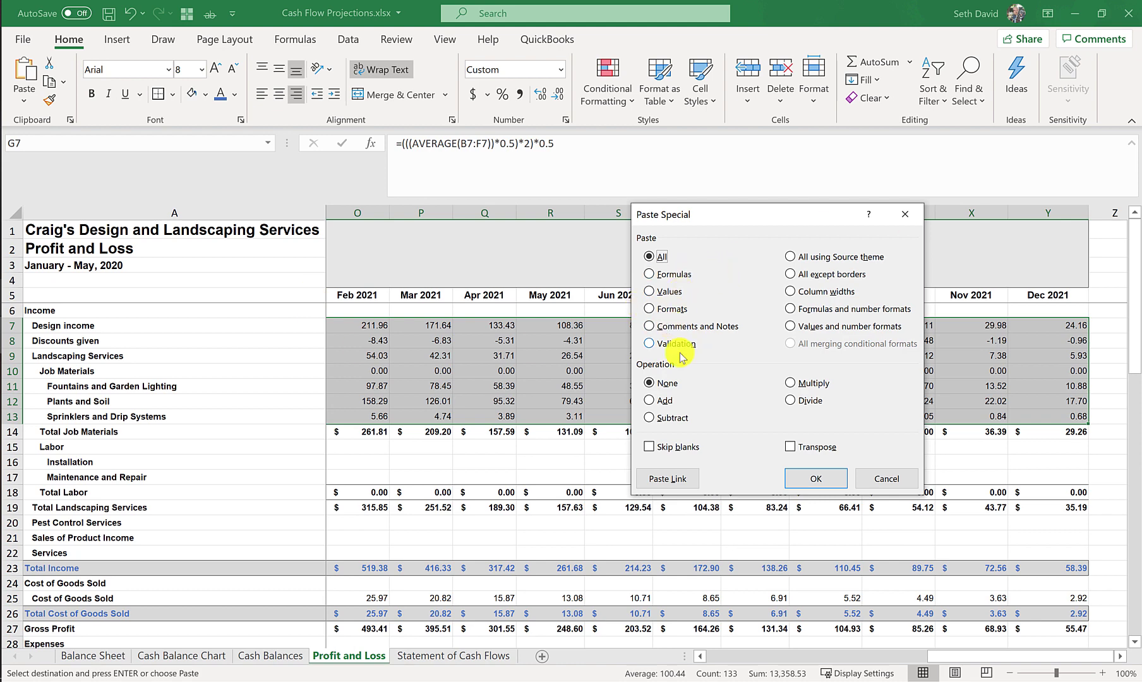
pyautogui.click(821, 387)
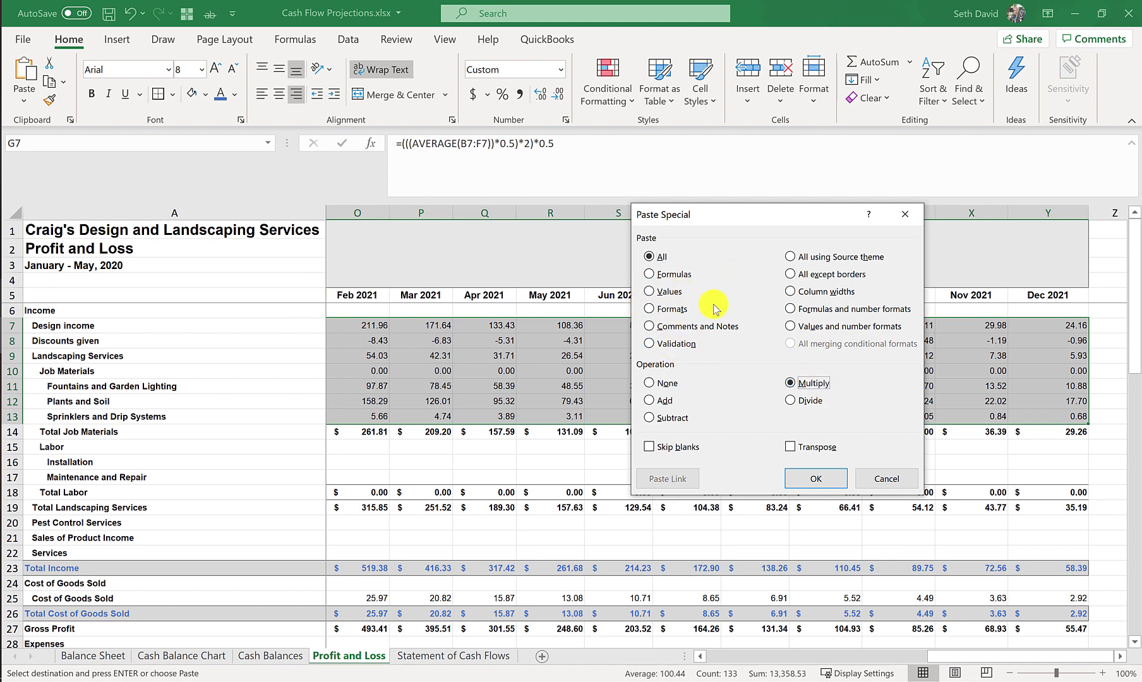
pyautogui.click(652, 291)
pyautogui.click(806, 478)
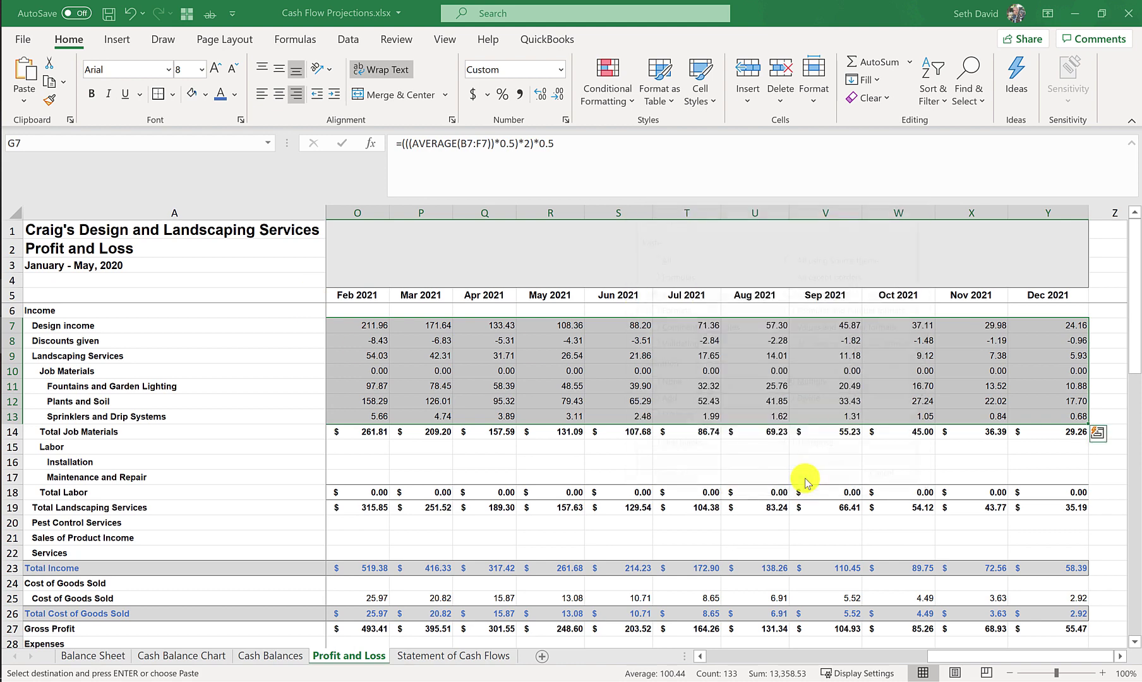
# - Refresh the PivotChart on the Cash Balance Chart sheet with the doubled income projections
pyautogui.click(245, 656)
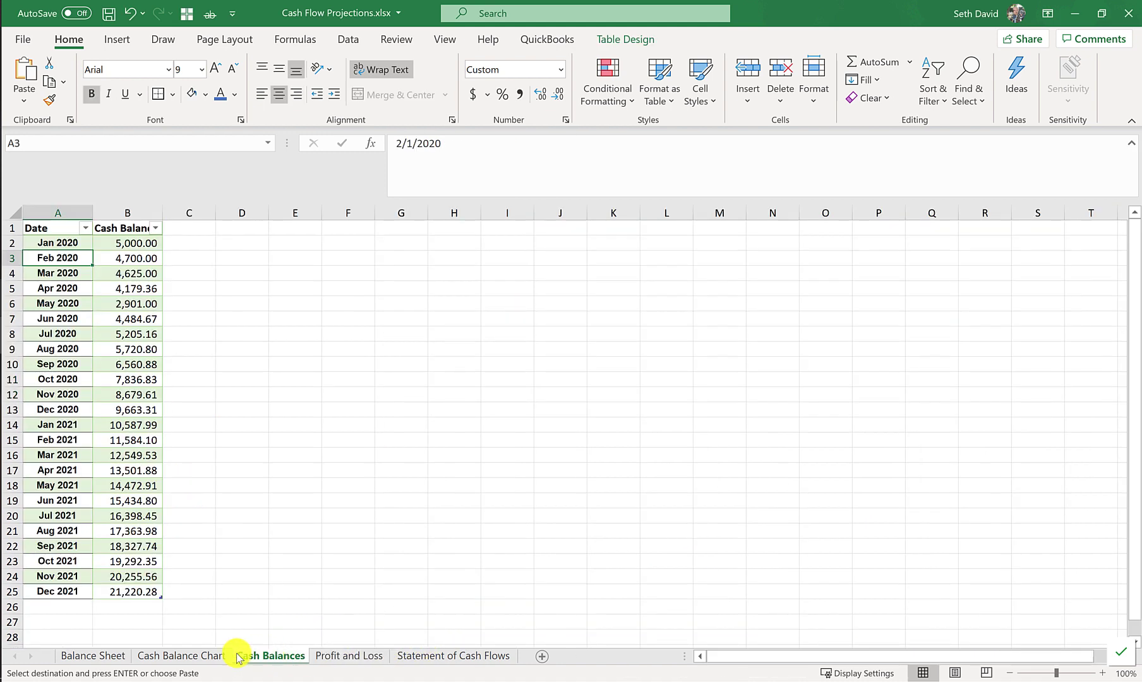
pyautogui.click(146, 657)
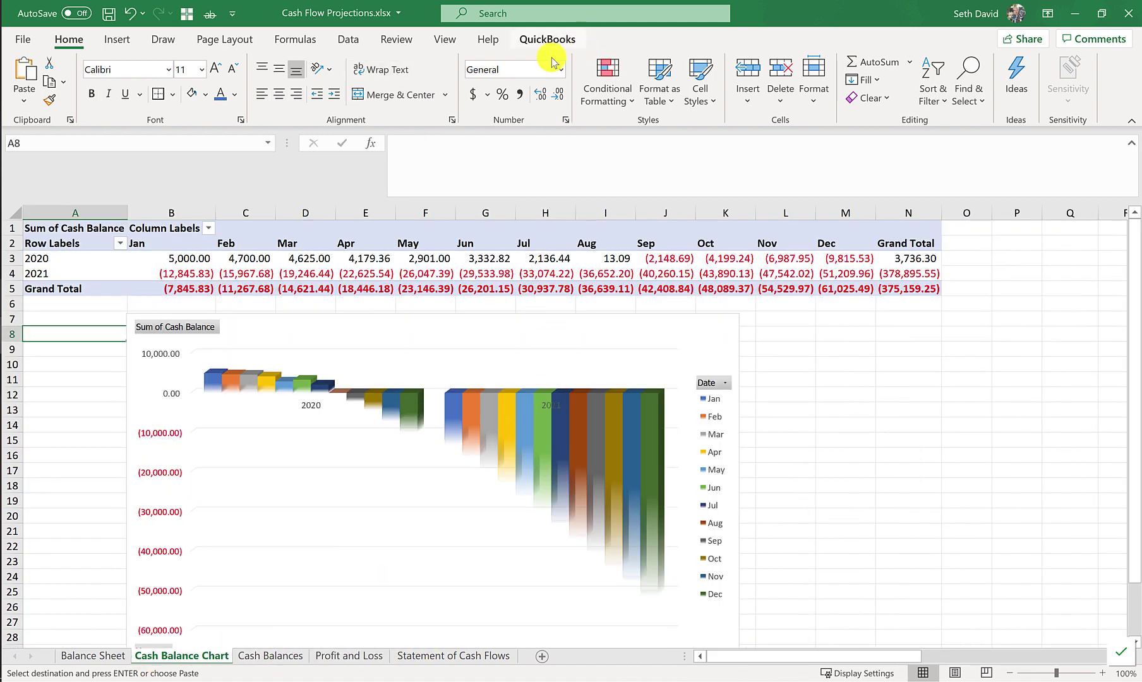
pyautogui.click(512, 321)
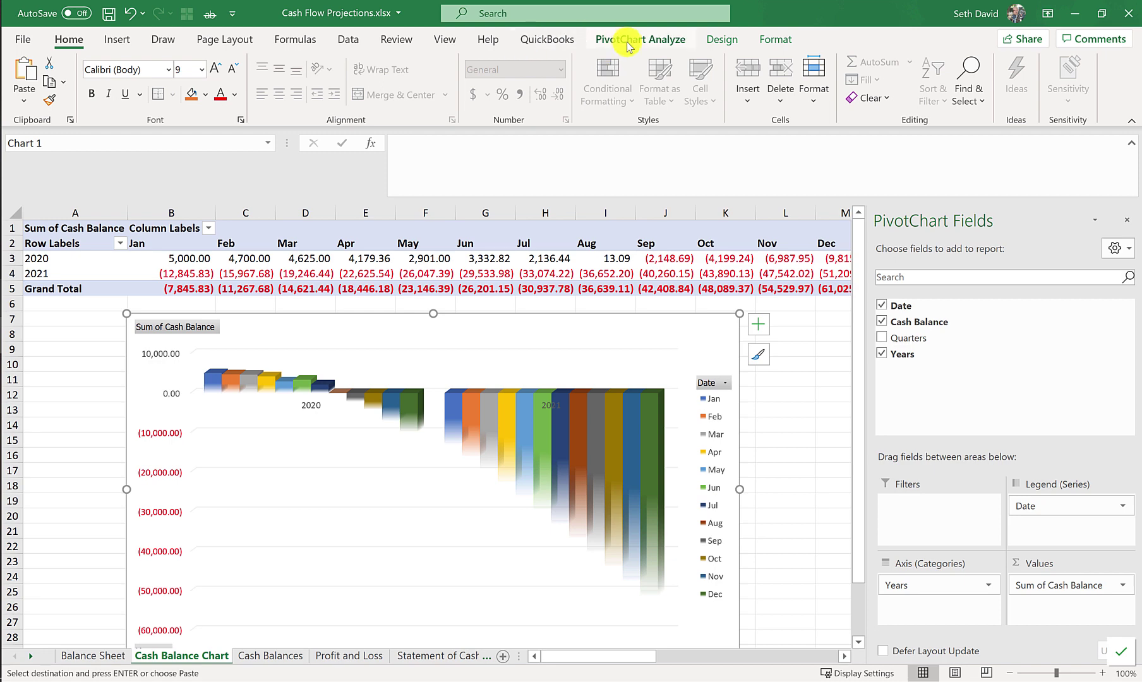
pyautogui.click(630, 40)
pyautogui.click(486, 81)
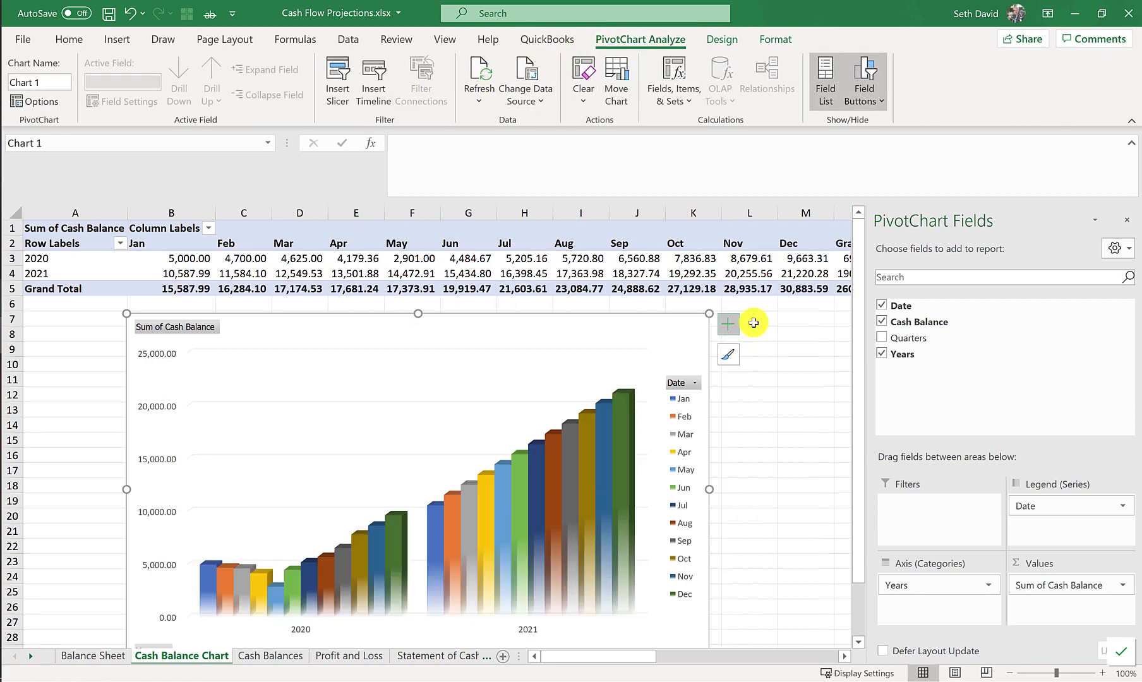
pyautogui.click(780, 373)
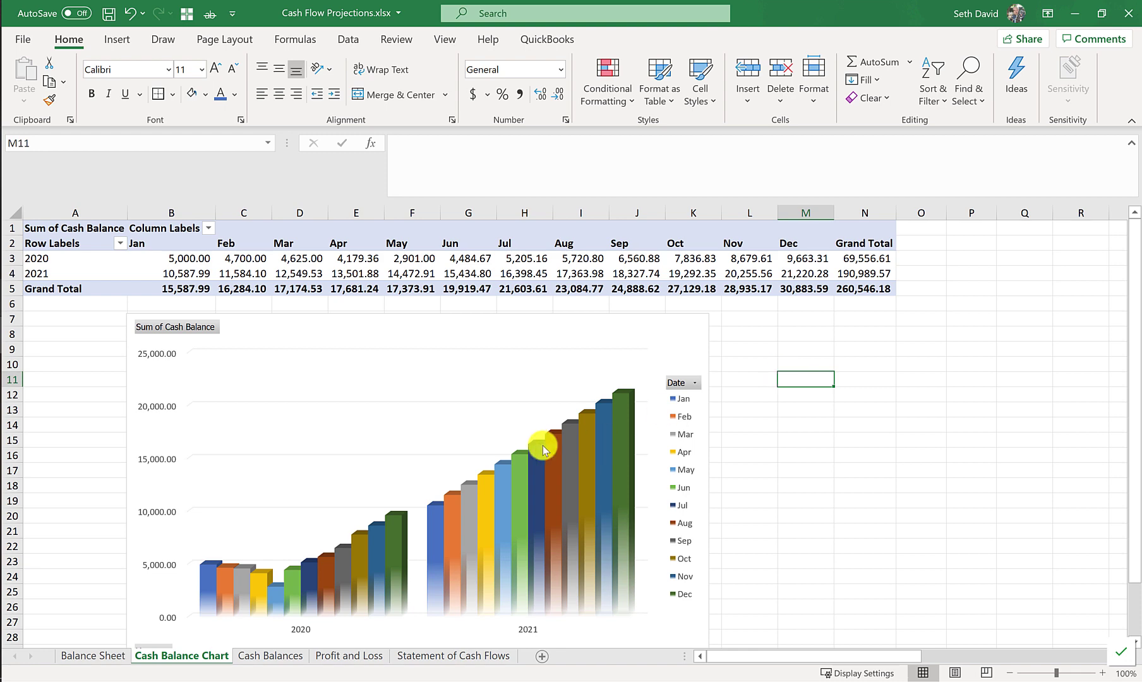
# - Review the projected bank balances on the Balance Sheet and the income and expense projections on the Profit and Loss sheet
pyautogui.click(90, 655)
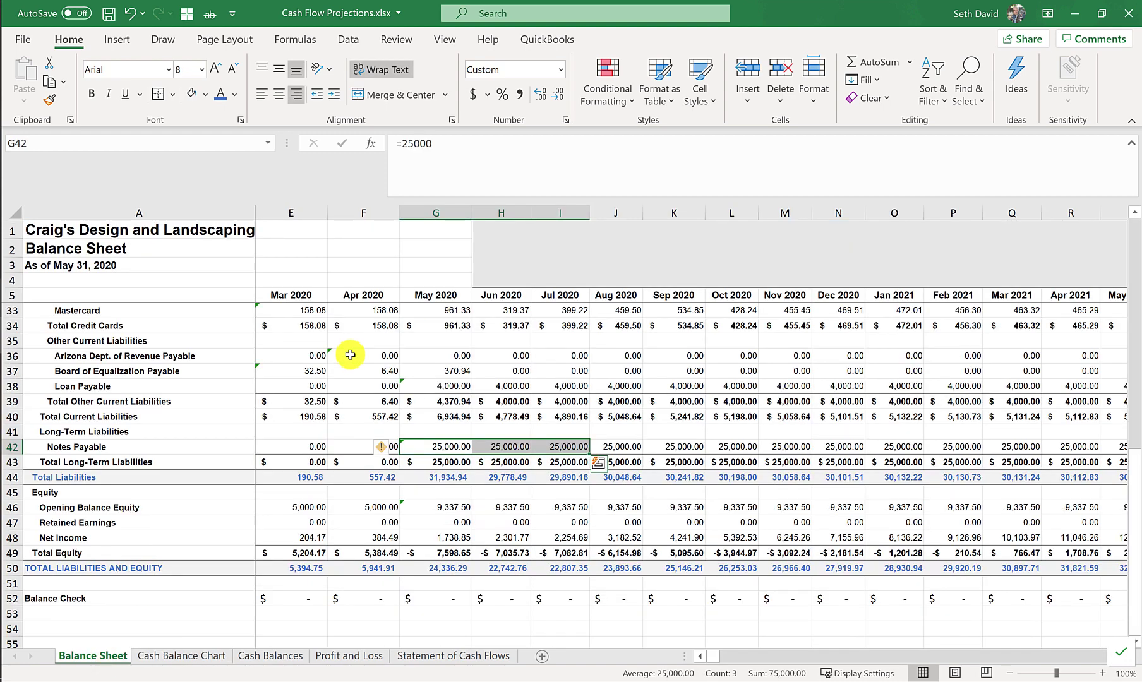
pyautogui.moveTo(235, 290); pyautogui.dragTo(648, 301)
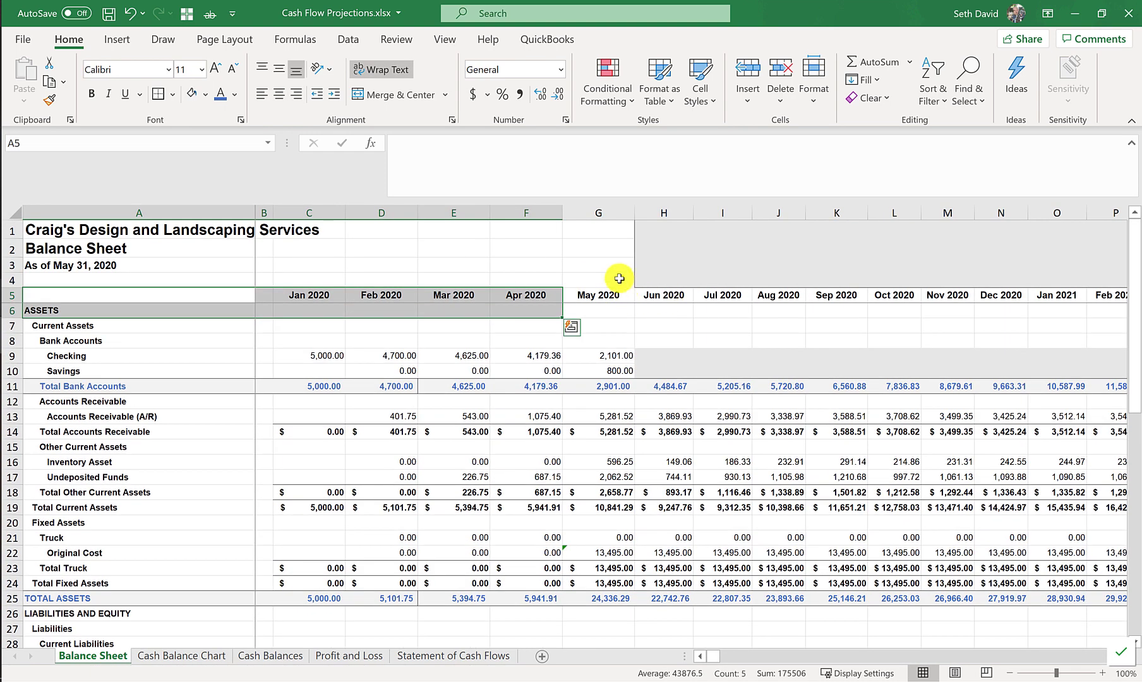
pyautogui.click(619, 279)
pyautogui.click(217, 658)
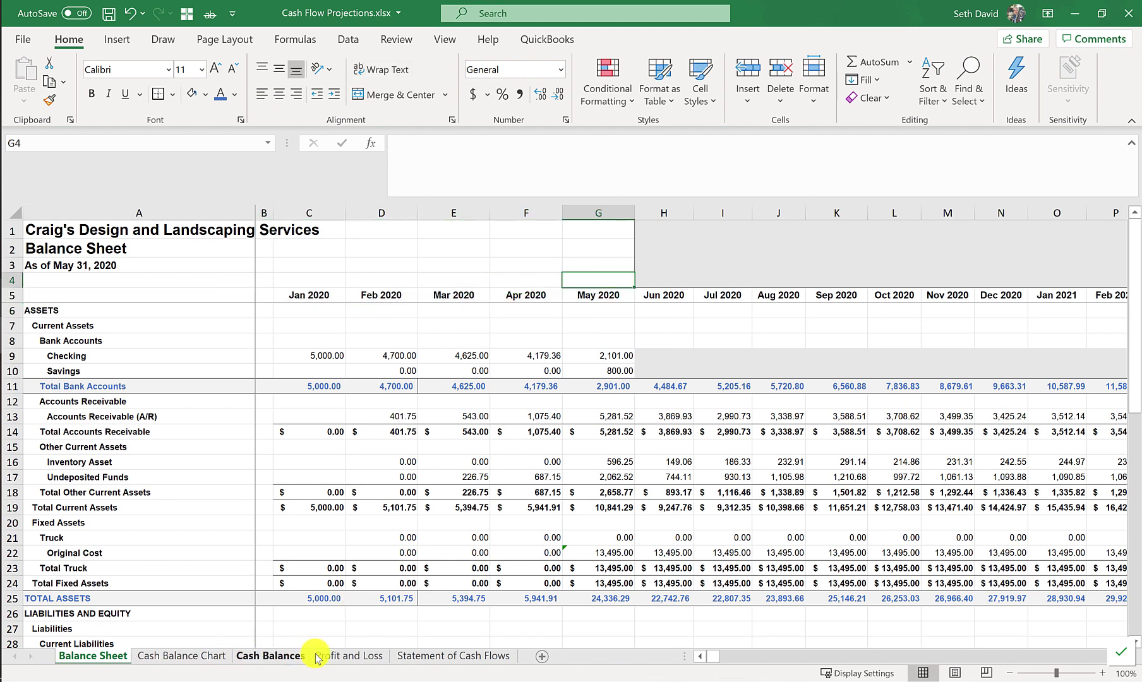
pyautogui.click(351, 657)
pyautogui.click(286, 489)
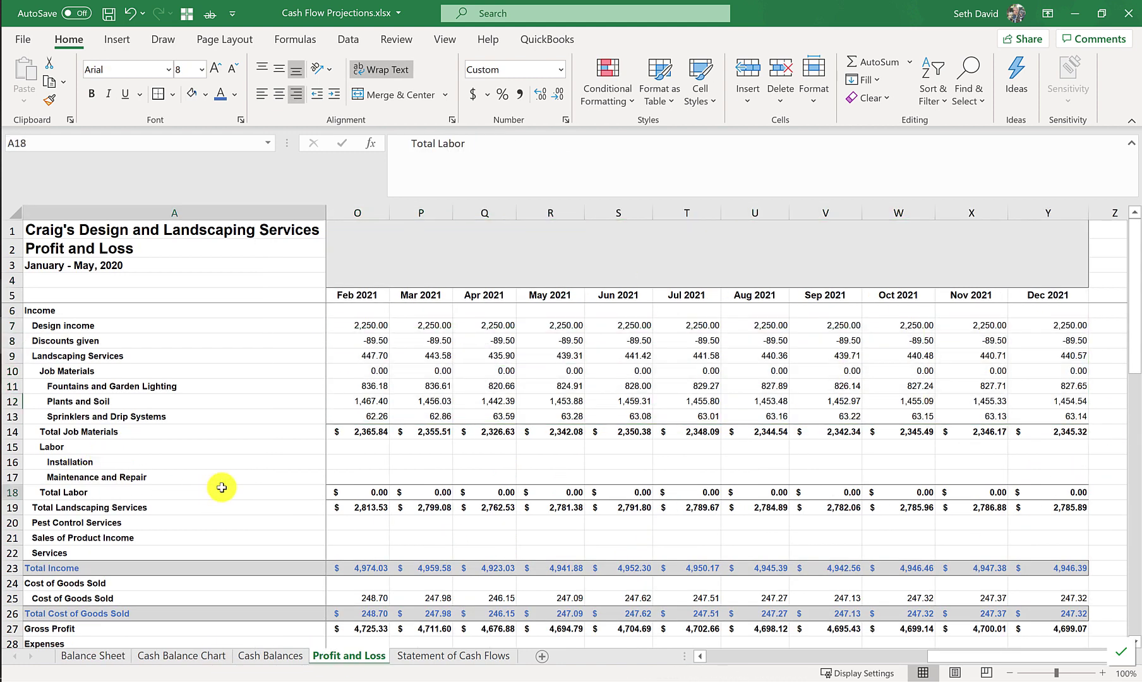
pyautogui.scroll(-5, 242, 504)
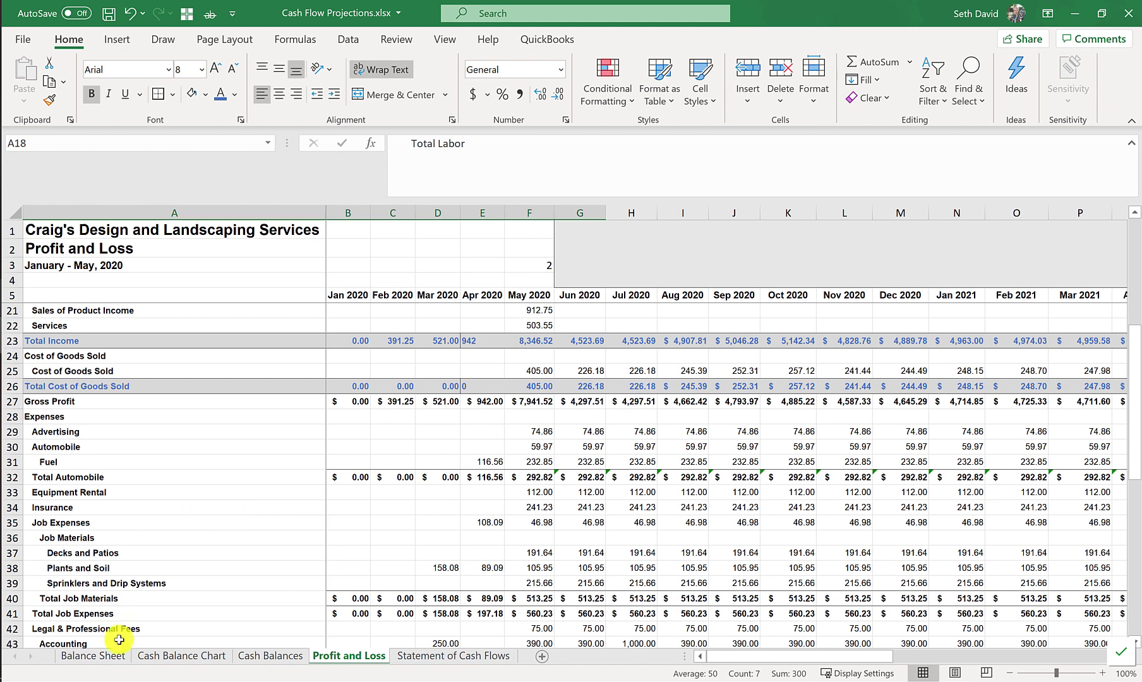
# - Review the income and expense rows on the Profit and Loss sheet, ending at the June 2020 Net Income formula in G63
pyautogui.click(80, 536)
pyautogui.scroll(-2, 81, 527)
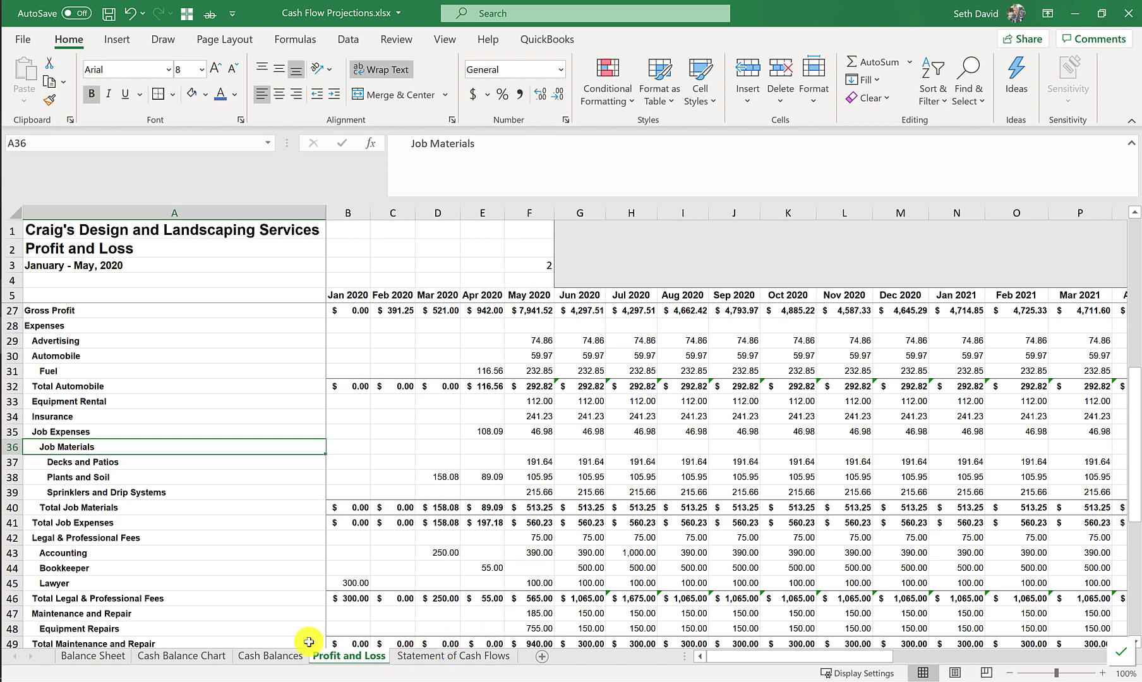
pyautogui.moveTo(584, 281); pyautogui.dragTo(632, 281)
pyautogui.scroll(7, 575, 301)
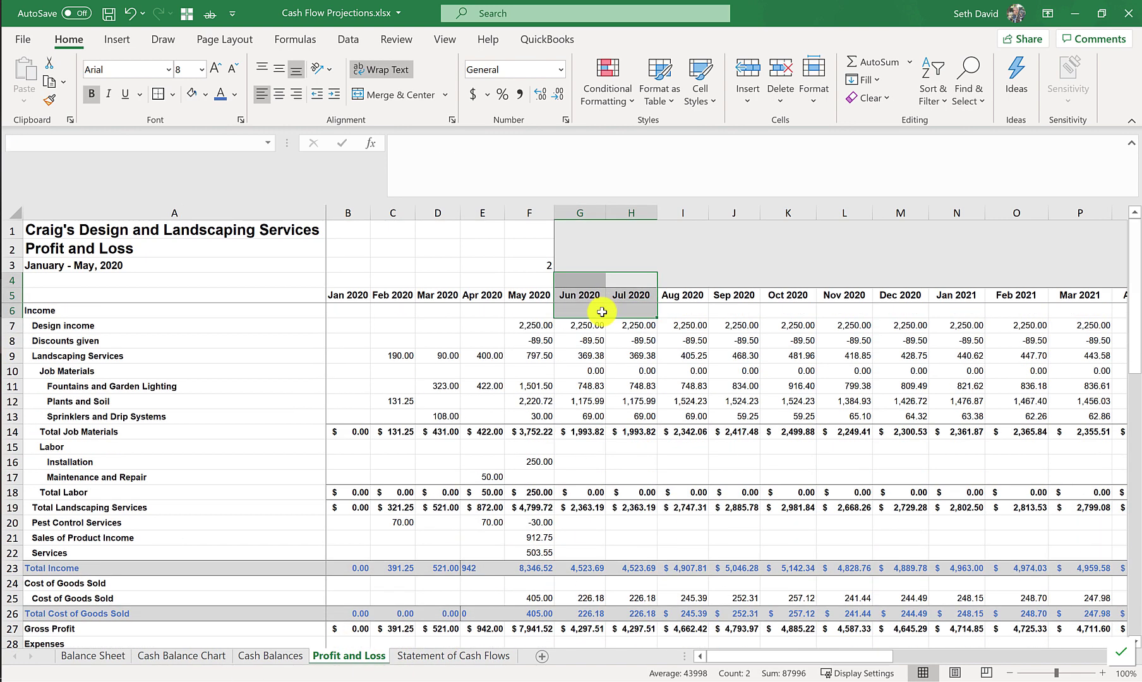
pyautogui.scroll(-9, 619, 400)
pyautogui.scroll(-5, 619, 400)
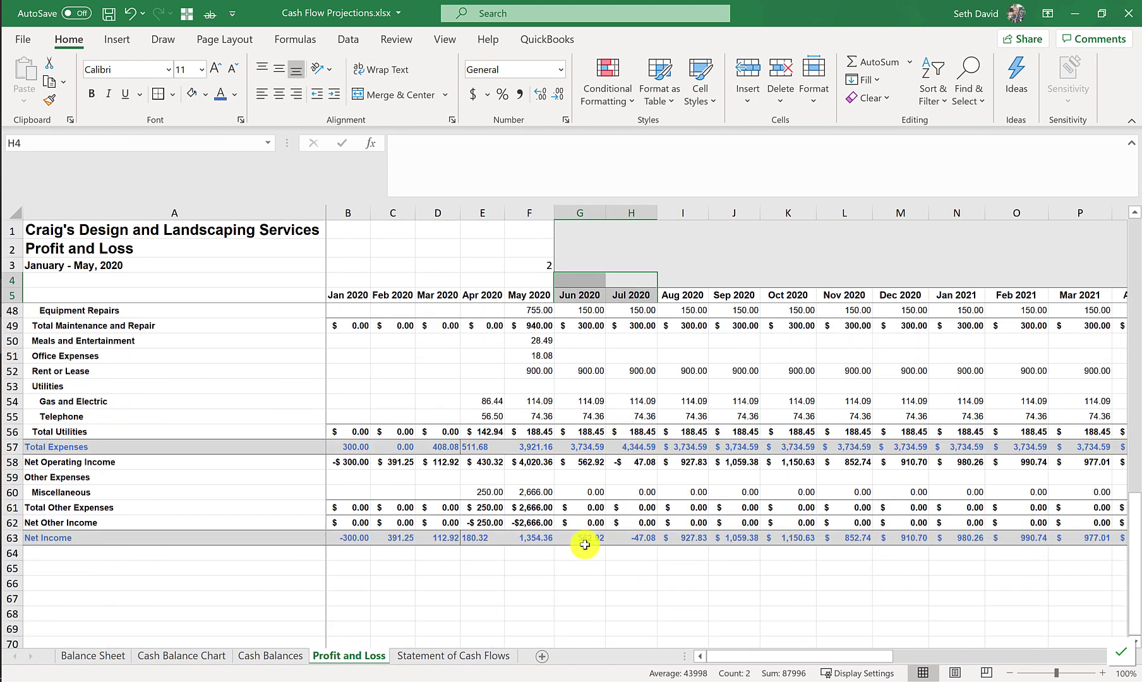
pyautogui.click(585, 537)
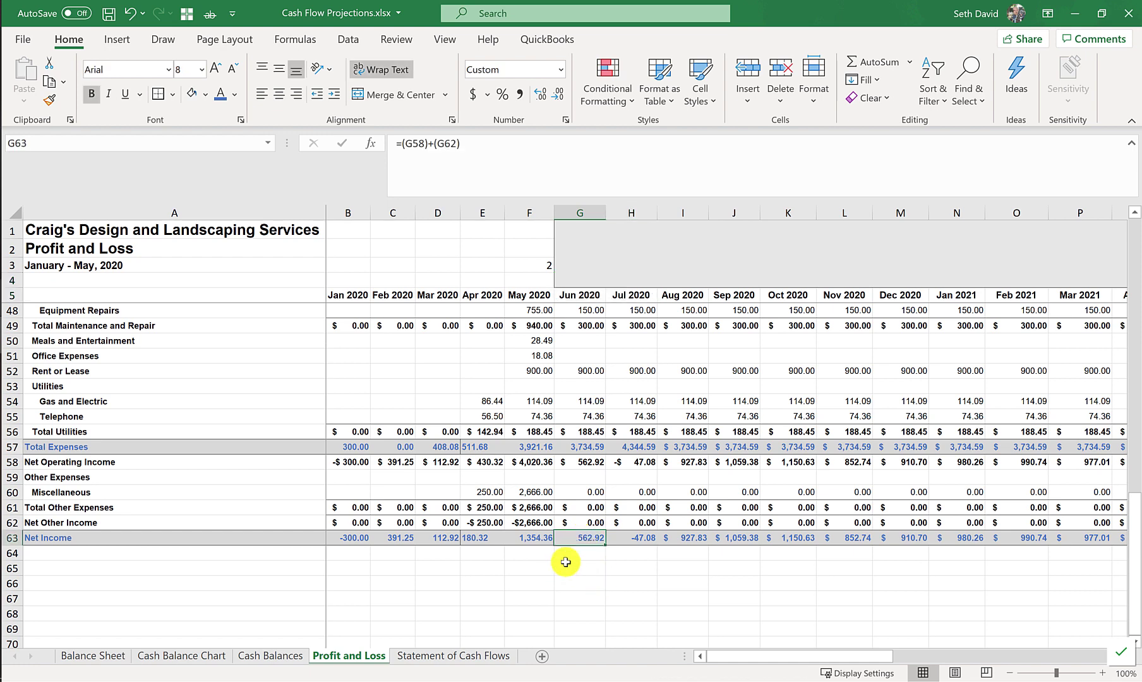
# - Examine the June 2020 Loan Payable and Notes Payable formulas in H38 and H42 of the Balance Sheet
pyautogui.click(95, 656)
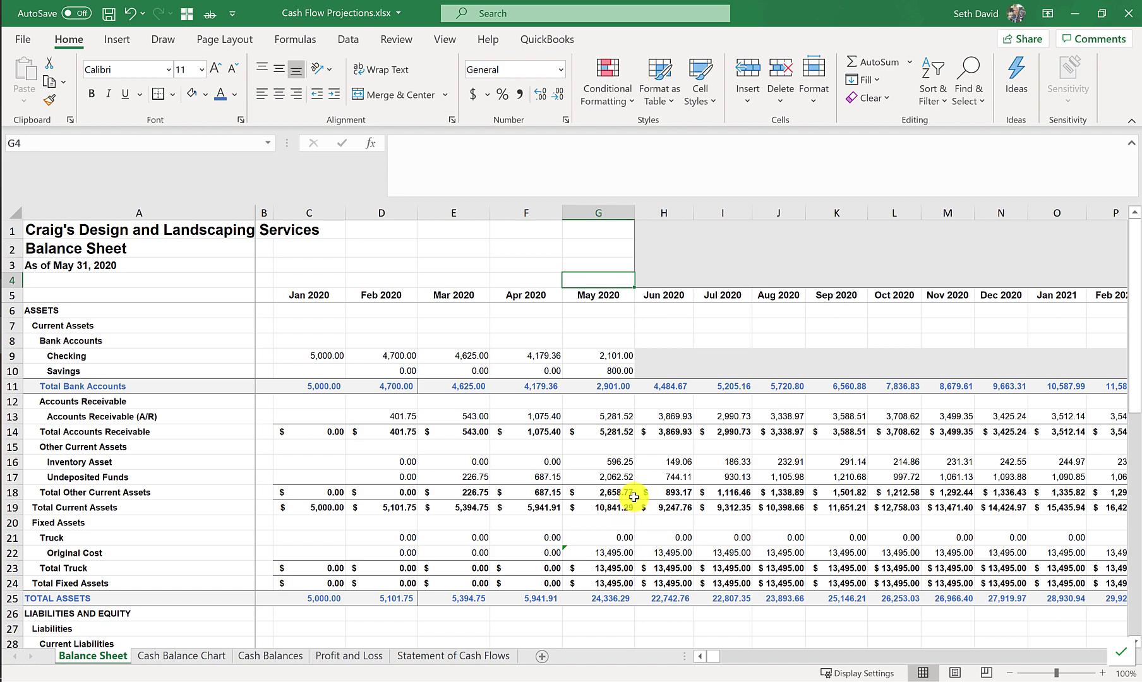
pyautogui.scroll(-8, 625, 427)
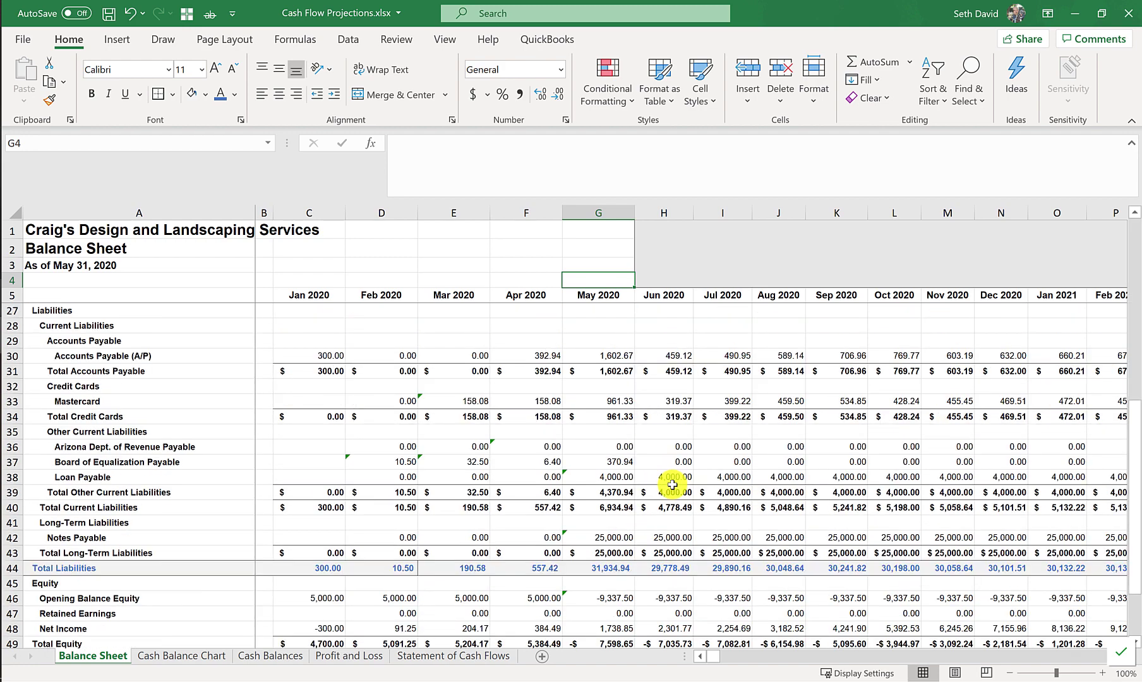
pyautogui.moveTo(685, 435)
pyautogui.mouseDown()
pyautogui.moveTo(675, 433)
pyautogui.moveTo(668, 497)
pyautogui.moveTo(670, 434)
pyautogui.mouseUp()
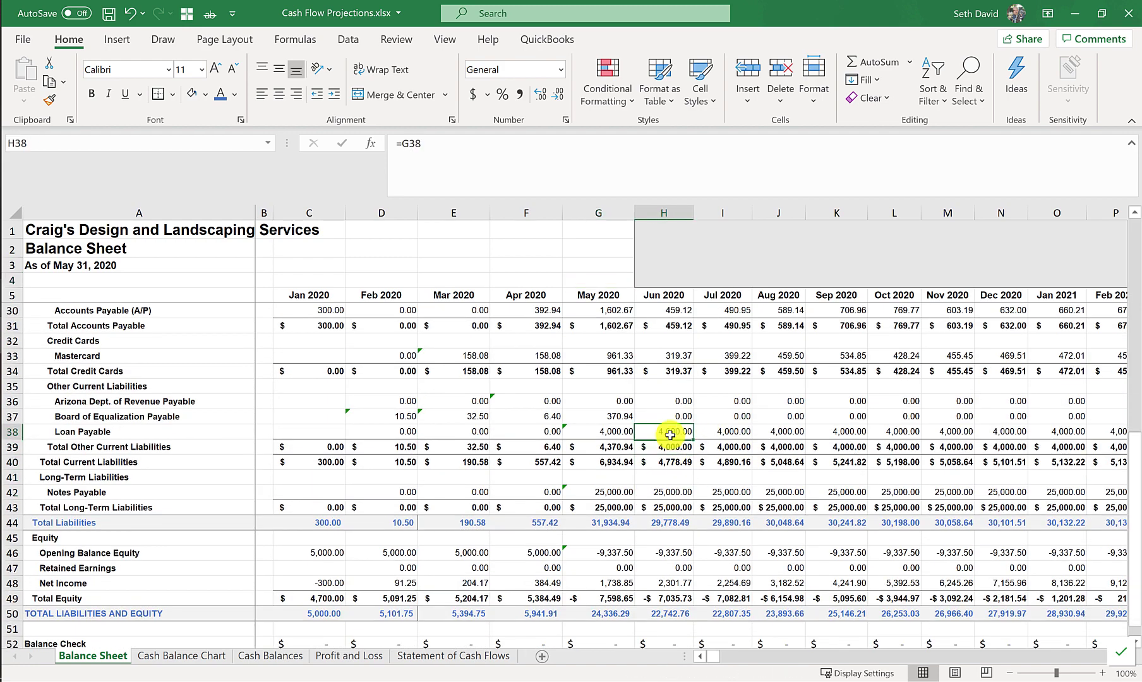
pyautogui.click(661, 493)
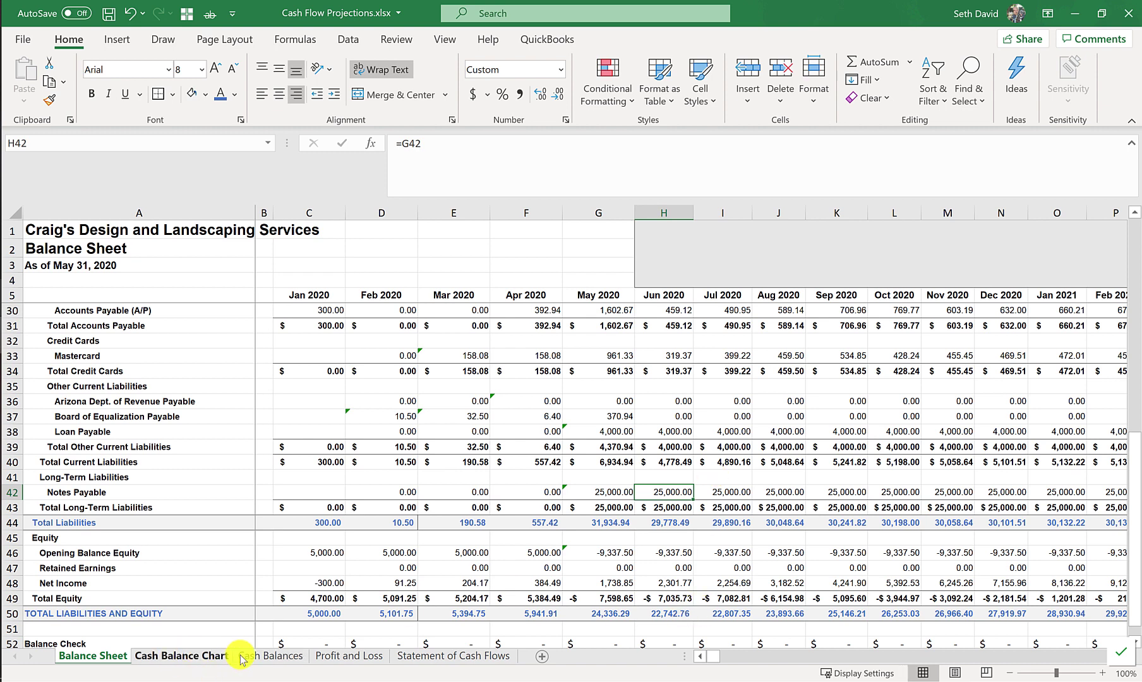
# - Clear the multiplier from cell F3 of the Profit and Loss sheet
pyautogui.click(341, 657)
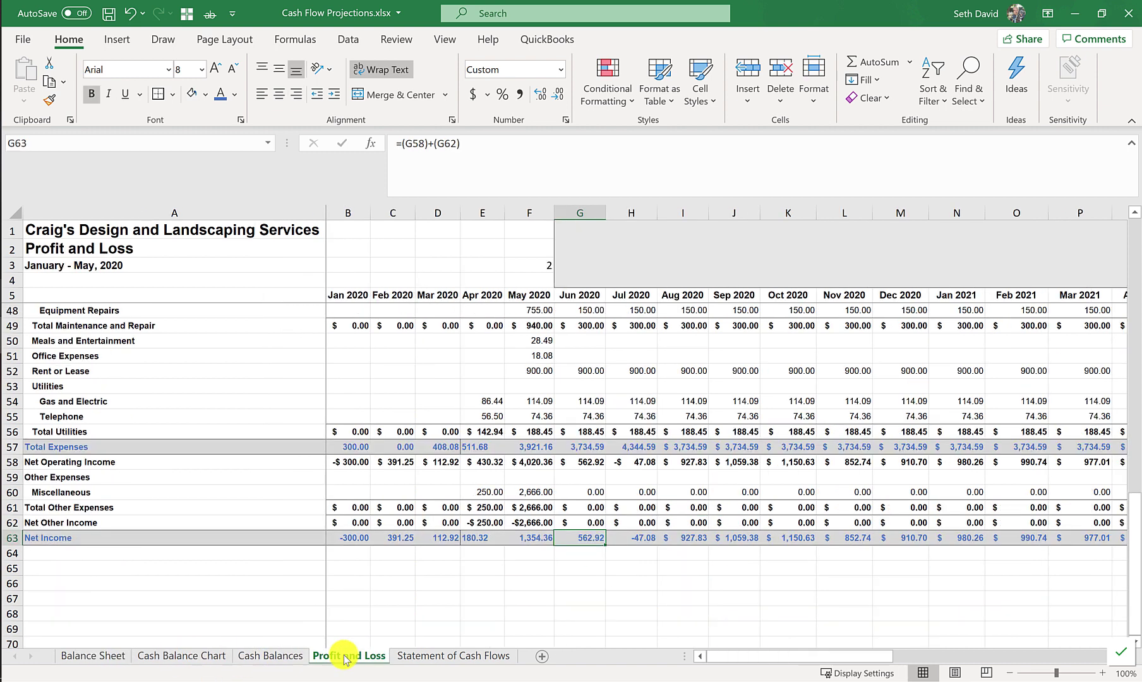
pyautogui.click(539, 268)
pyautogui.press('Right')
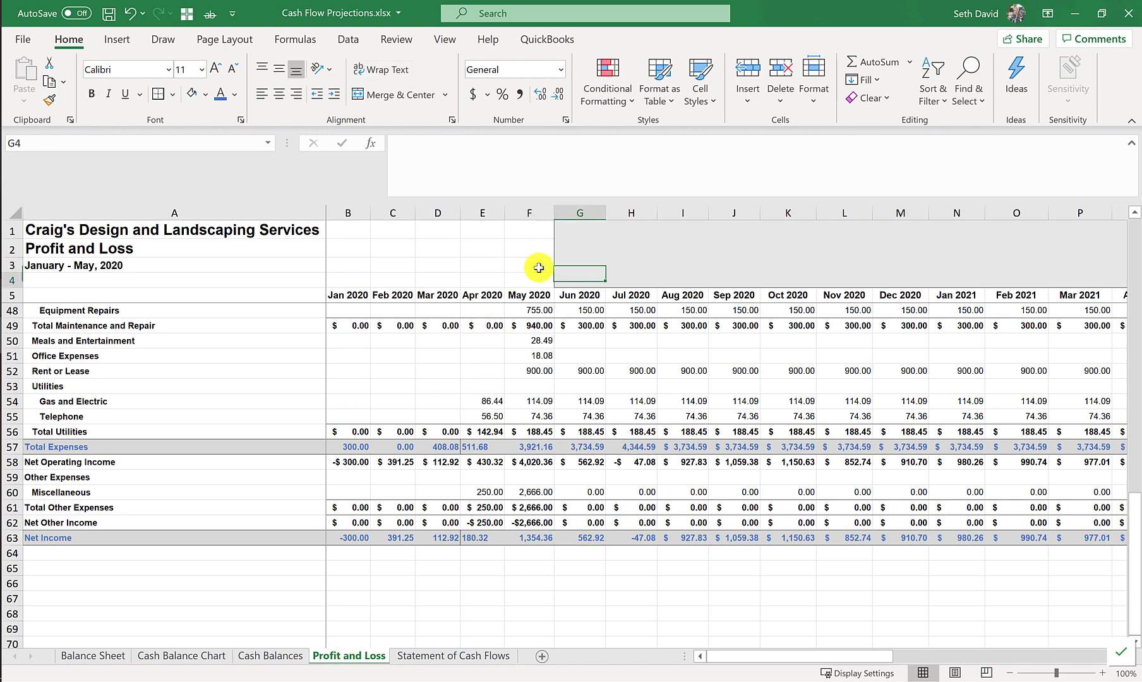
# - Inspect the June 2020 Design income formula in G7 and select the income rows 7 to 15
pyautogui.press('Down')
pyautogui.press('Down')
pyautogui.press('Down')
pyautogui.press('Down')
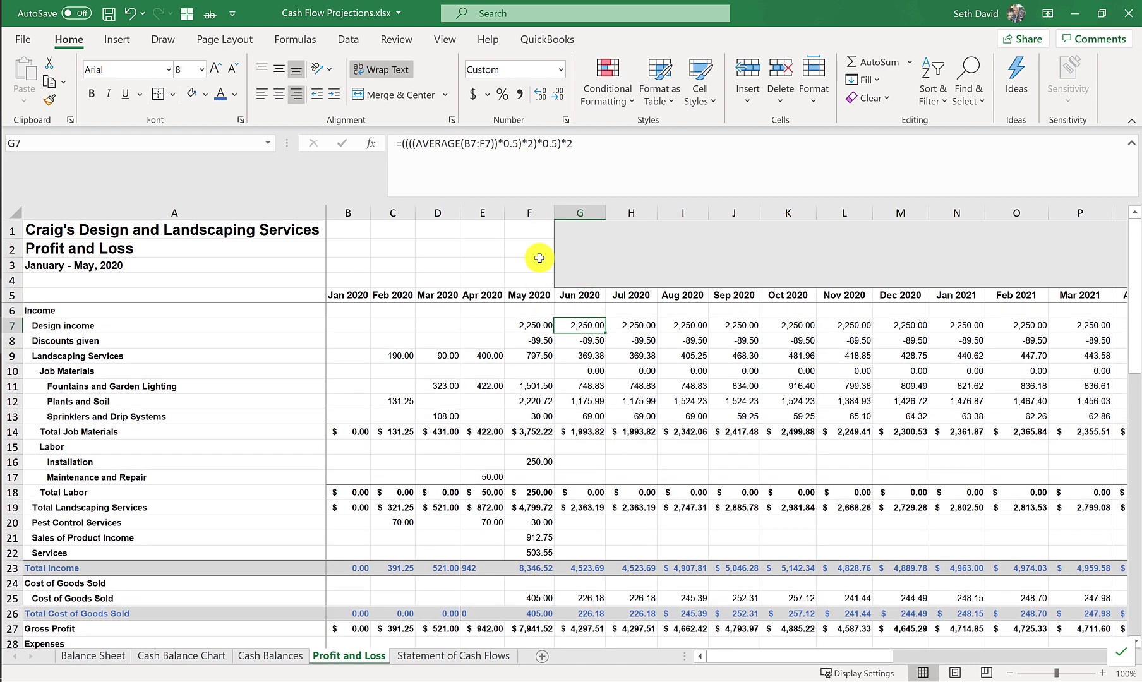
pyautogui.moveTo(9, 325); pyautogui.dragTo(17, 443)
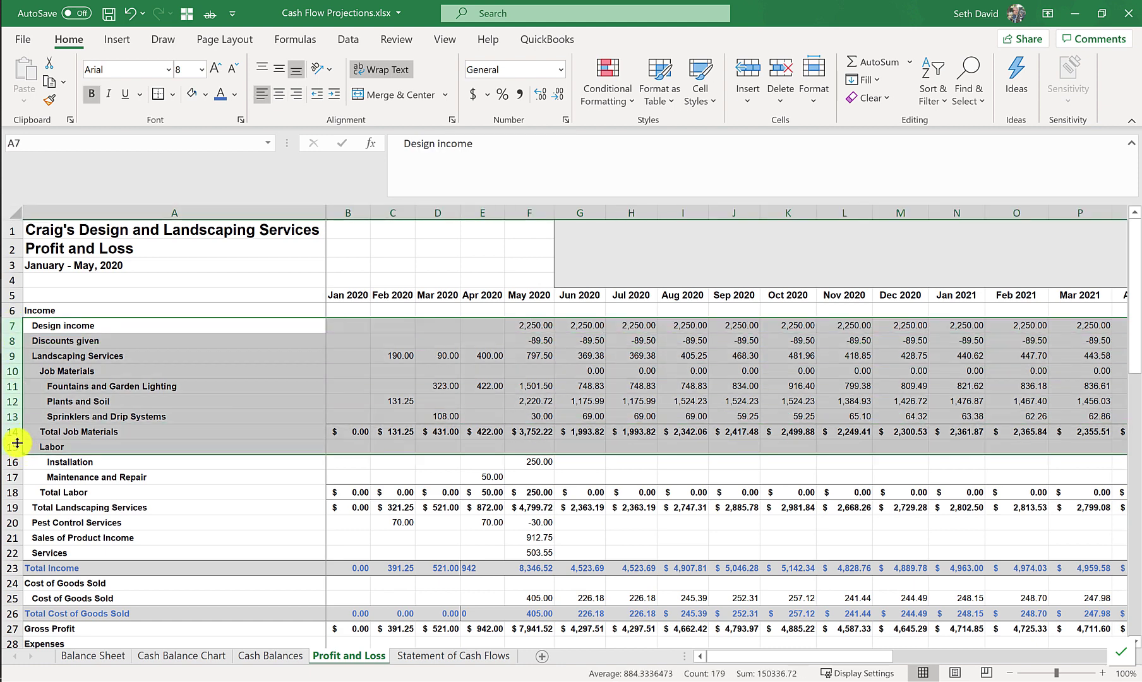